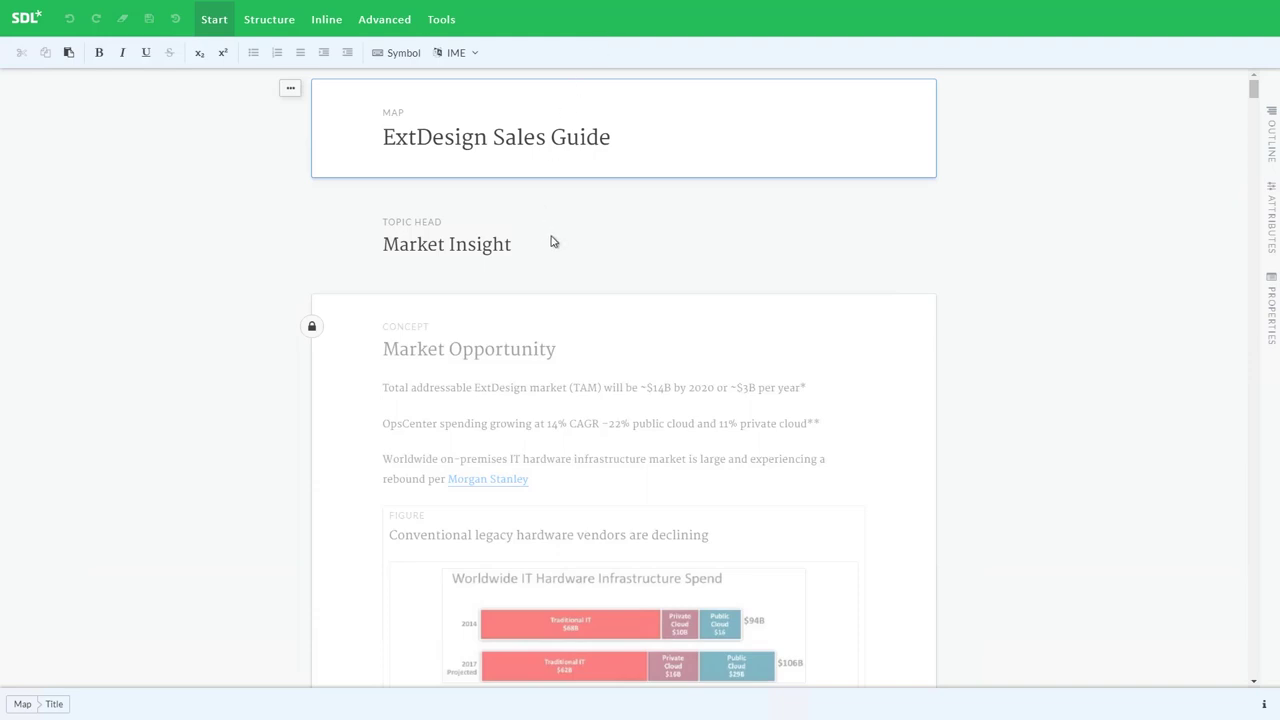
Scroll through the Sales Guide's topics, starting from the Market Insight topic
left_click(626, 250)
scroll(626, 251, "down", 2)
scroll(626, 251, "down", 5)
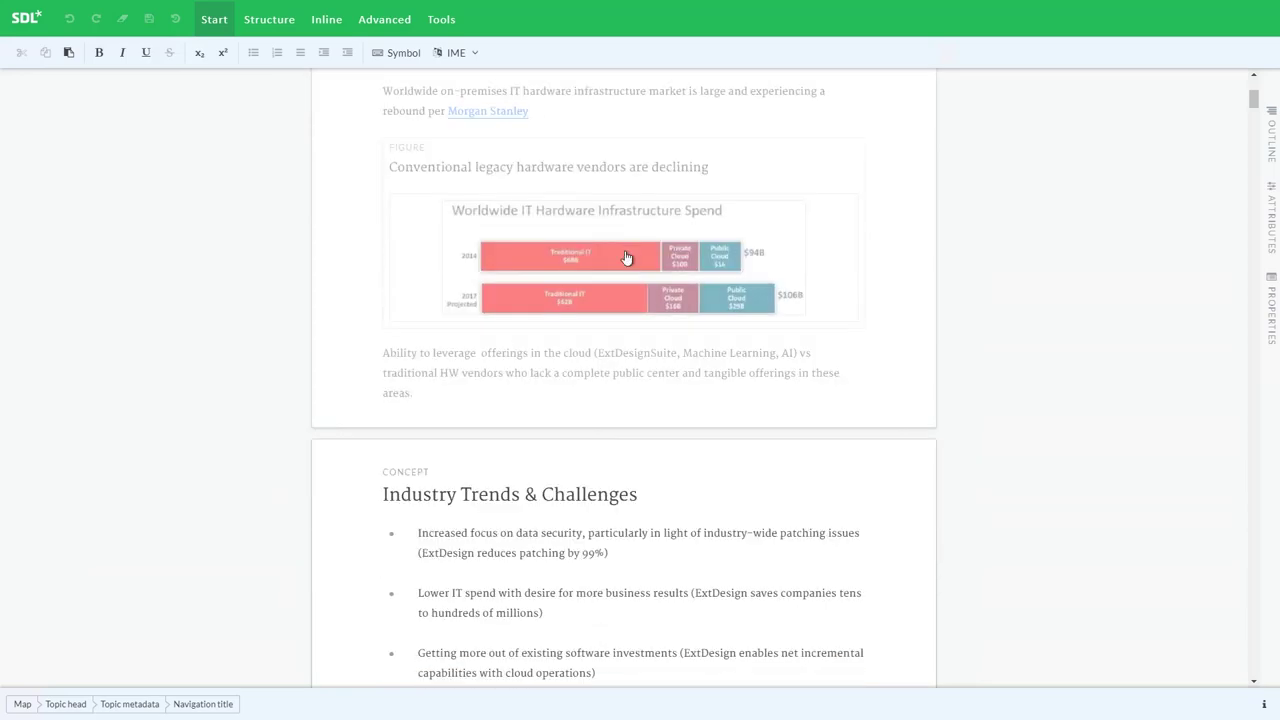
scroll(626, 251, "down", 9)
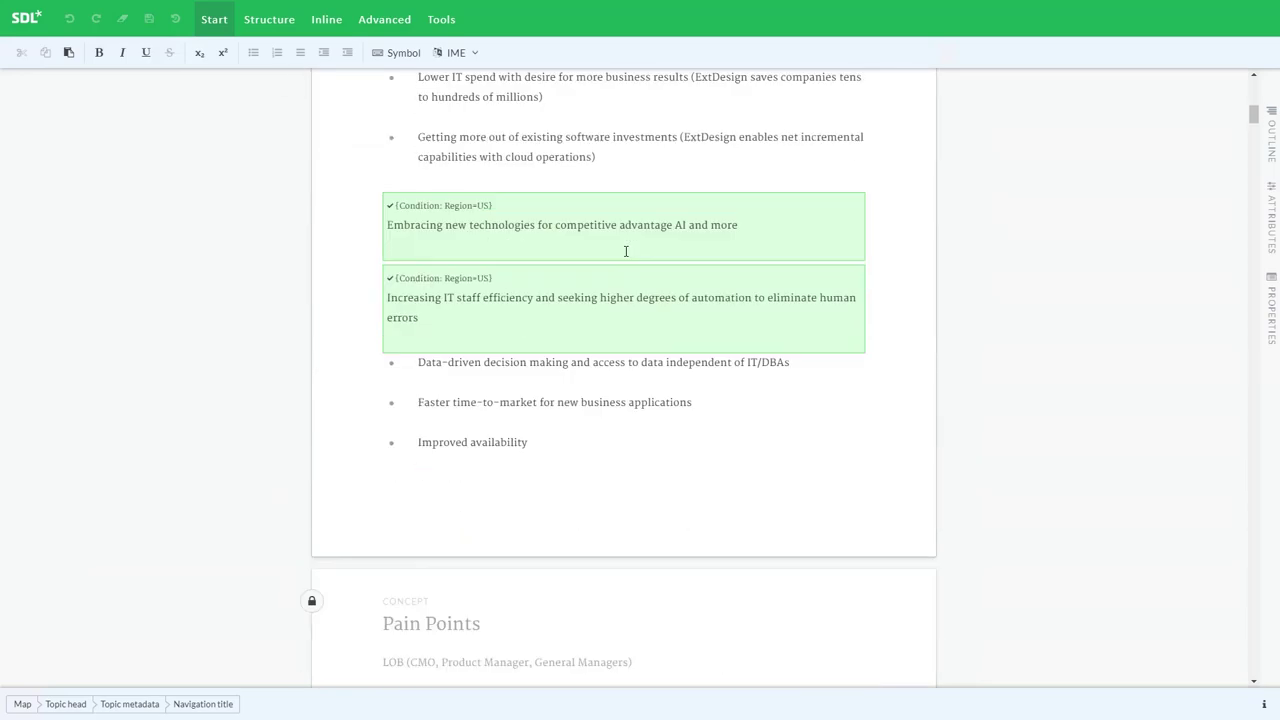
scroll(626, 251, "down", 6)
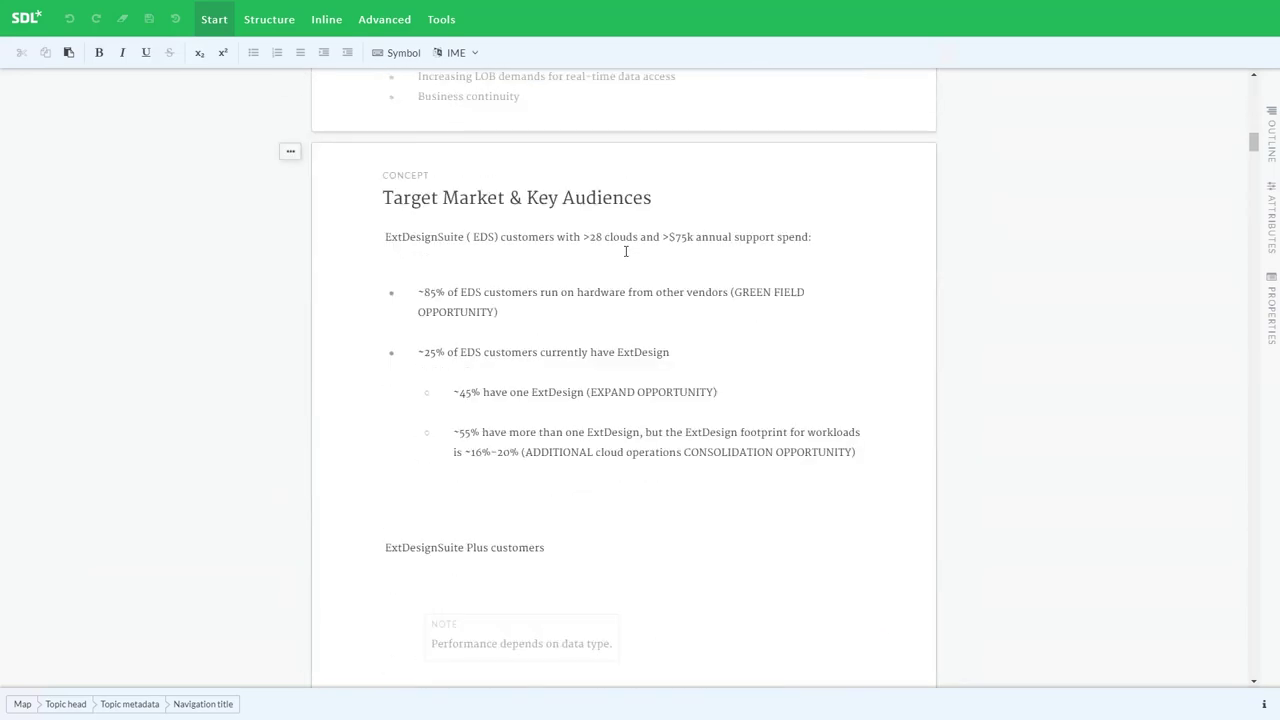
scroll(626, 251, "down", 4)
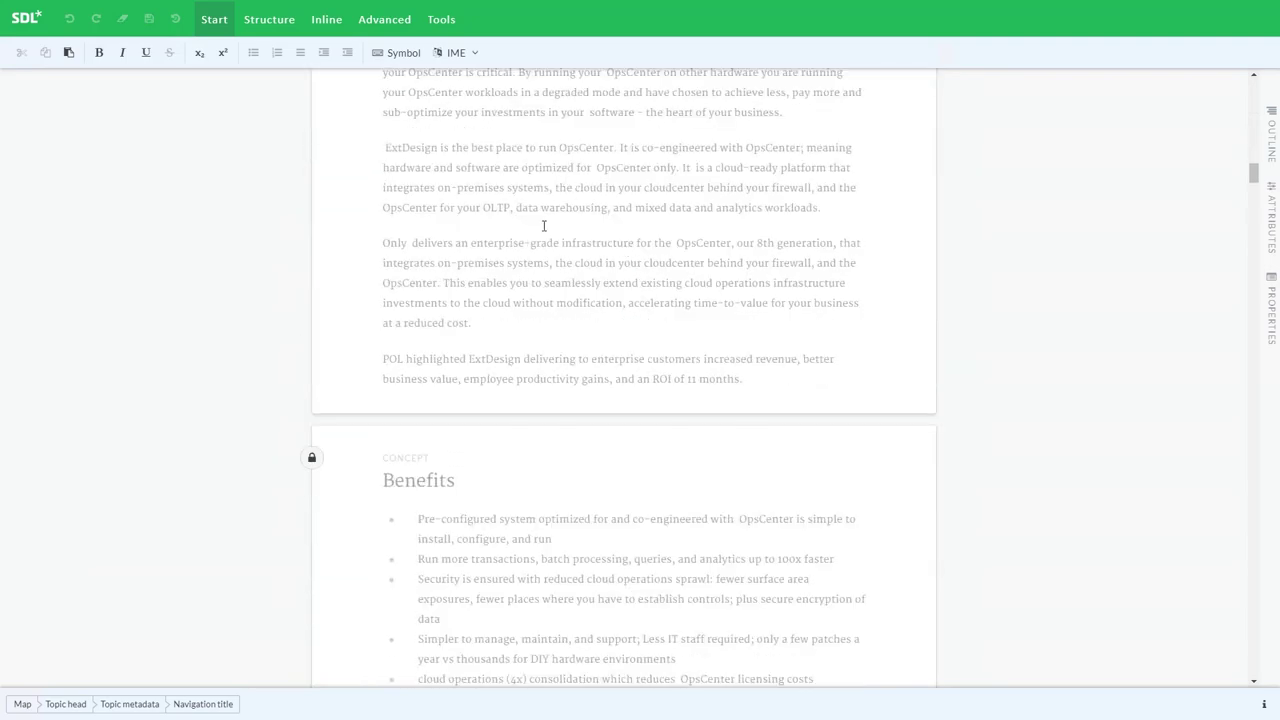
scroll(543, 226, "down", 1)
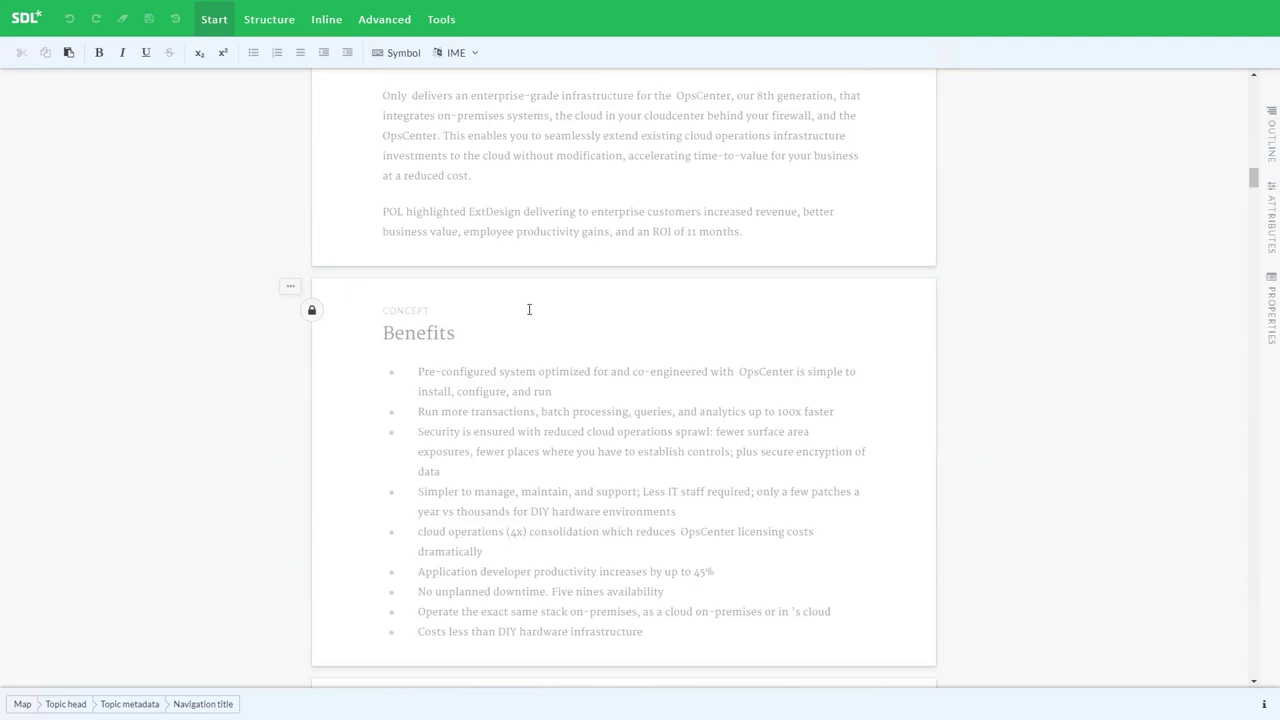
scroll(467, 355, "down", 3)
scroll(482, 394, "down", 3)
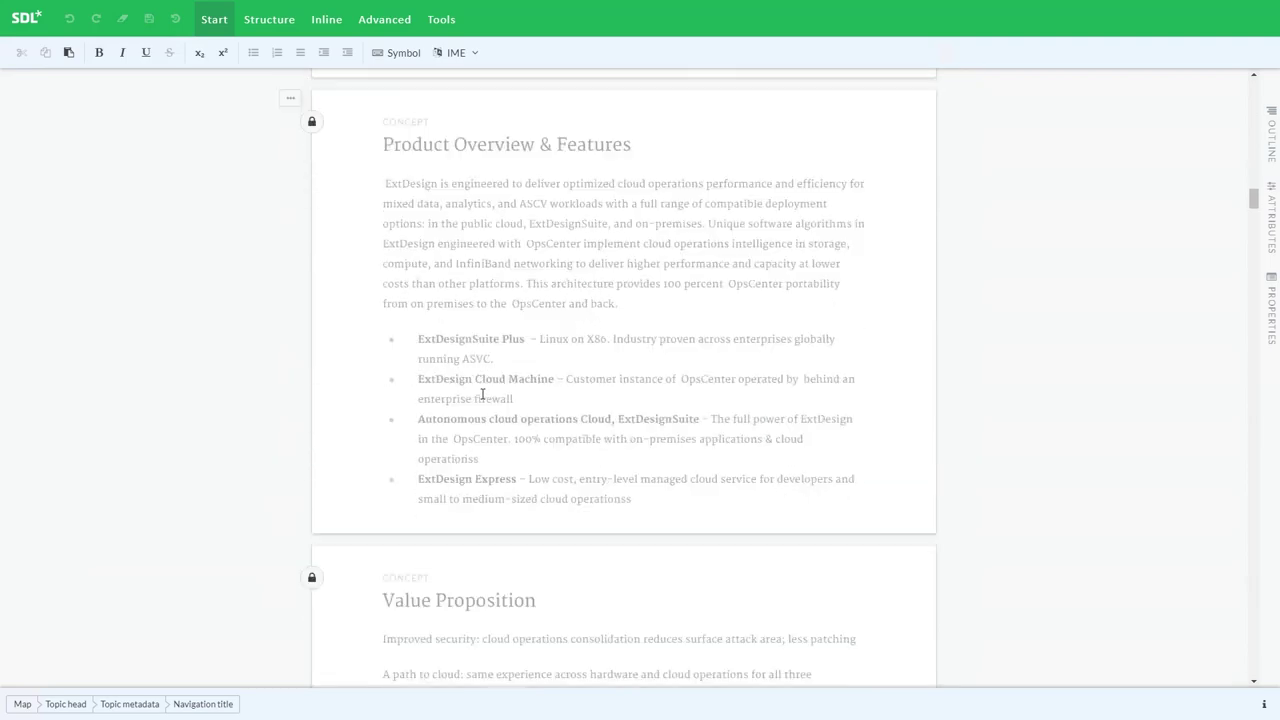
Turn on Document view from the Tools tab and scroll through the continuous document
left_click(443, 20)
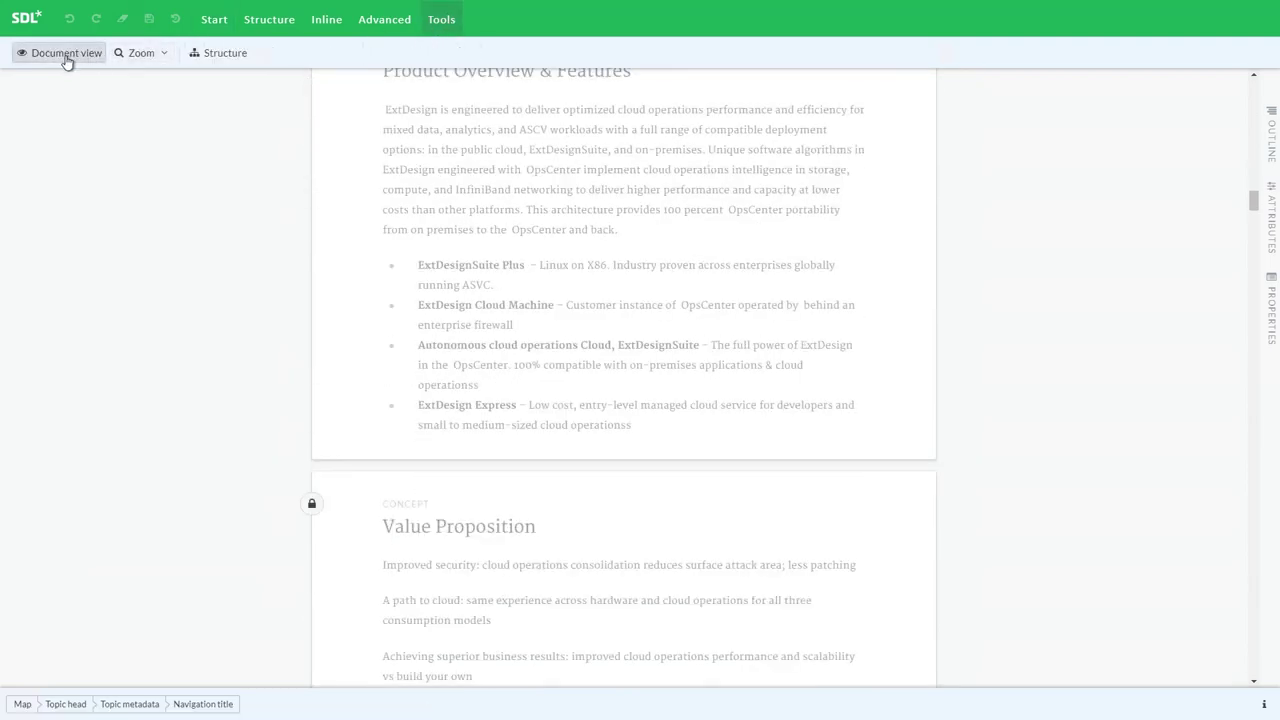
left_click(70, 56)
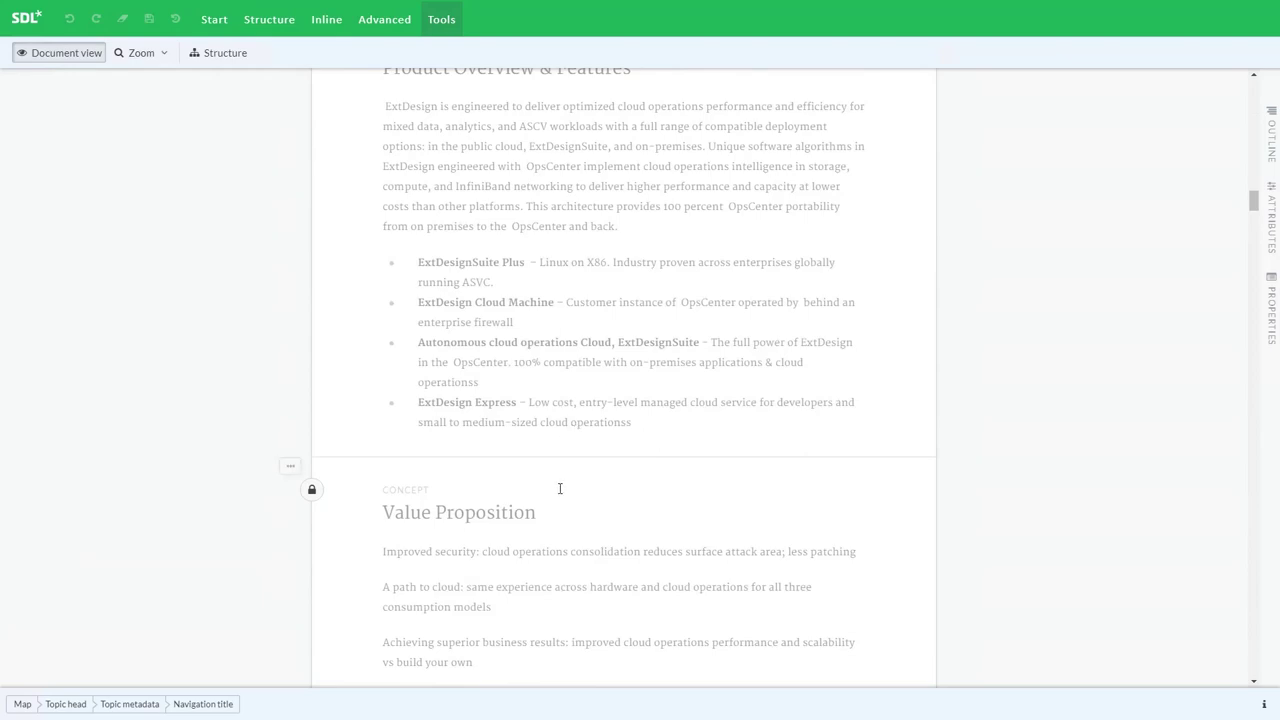
scroll(560, 490, "down", 5)
scroll(560, 490, "down", 5)
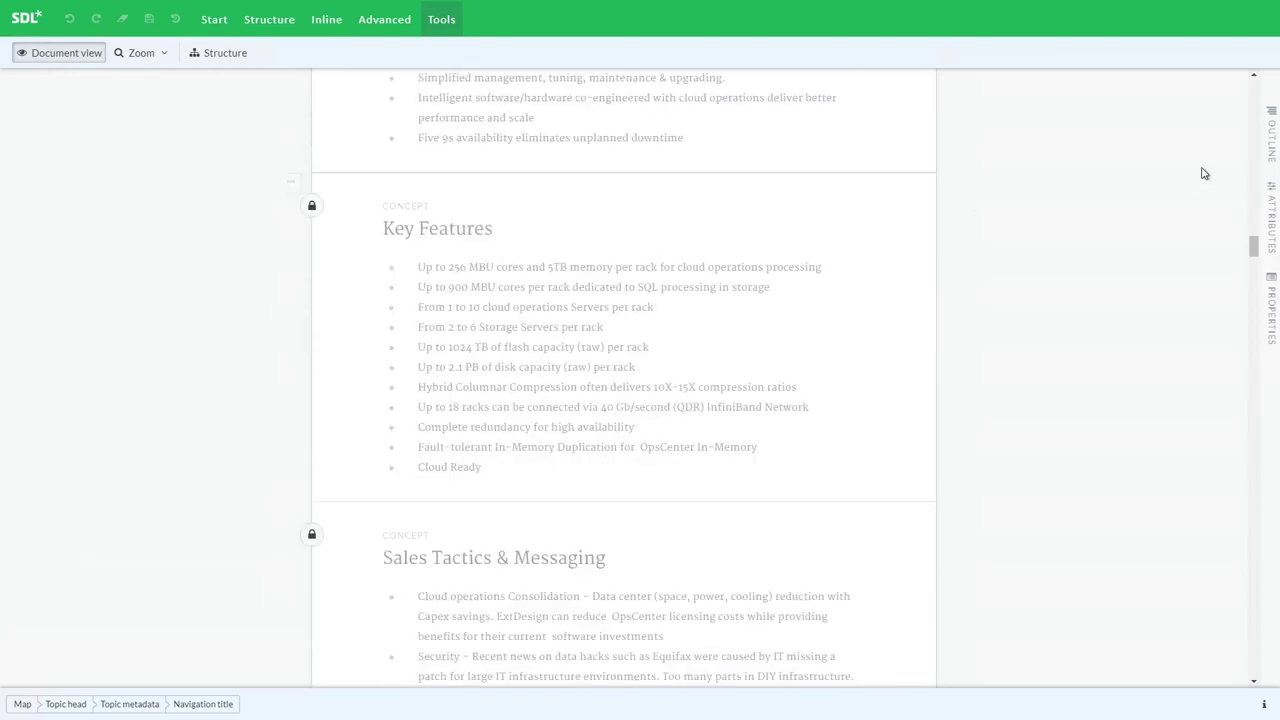
scroll(537, 351, "down", 1)
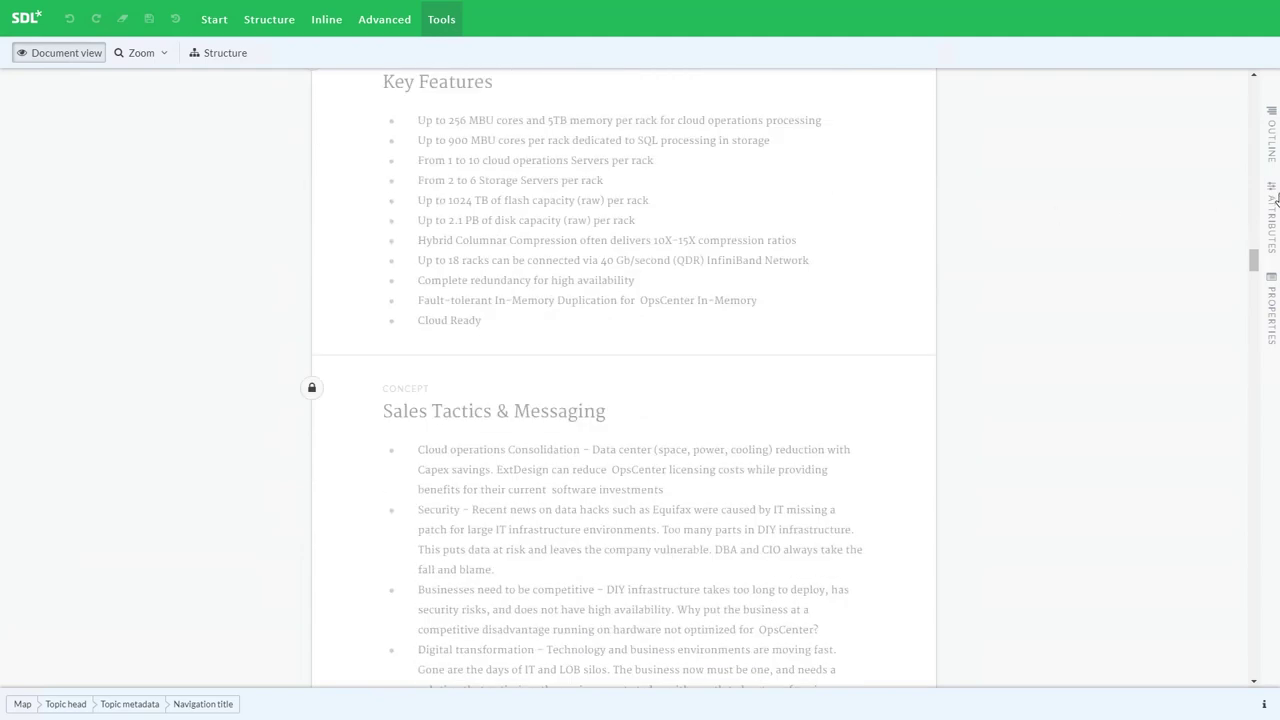
Show the Outline beside the document and jump to the Pain Points topic
left_click(1268, 140)
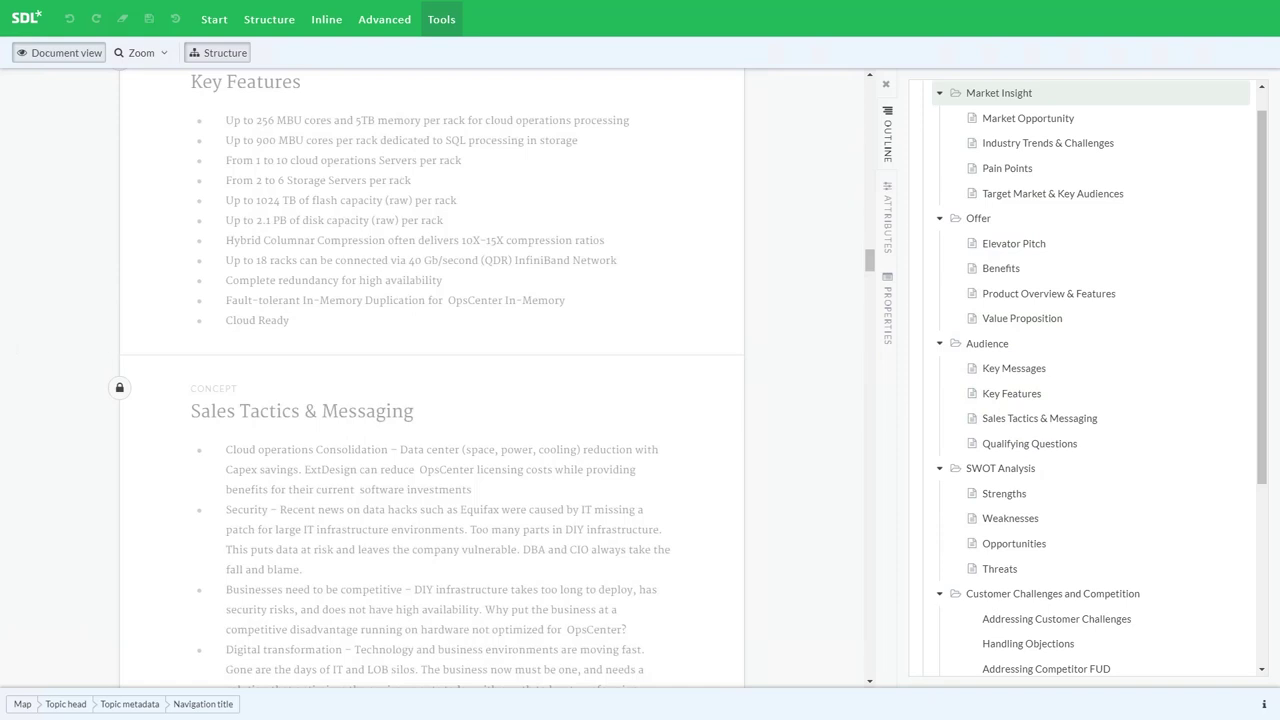
left_click(1006, 172)
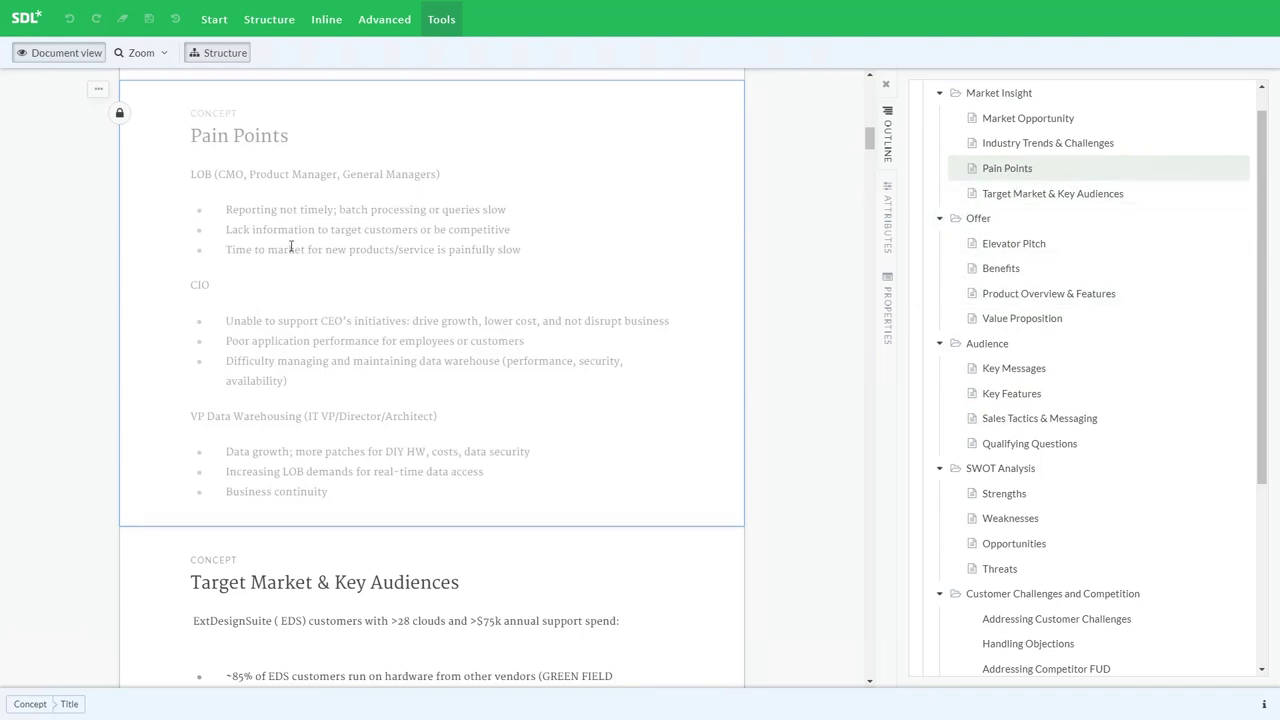
scroll(296, 268, "up", 1)
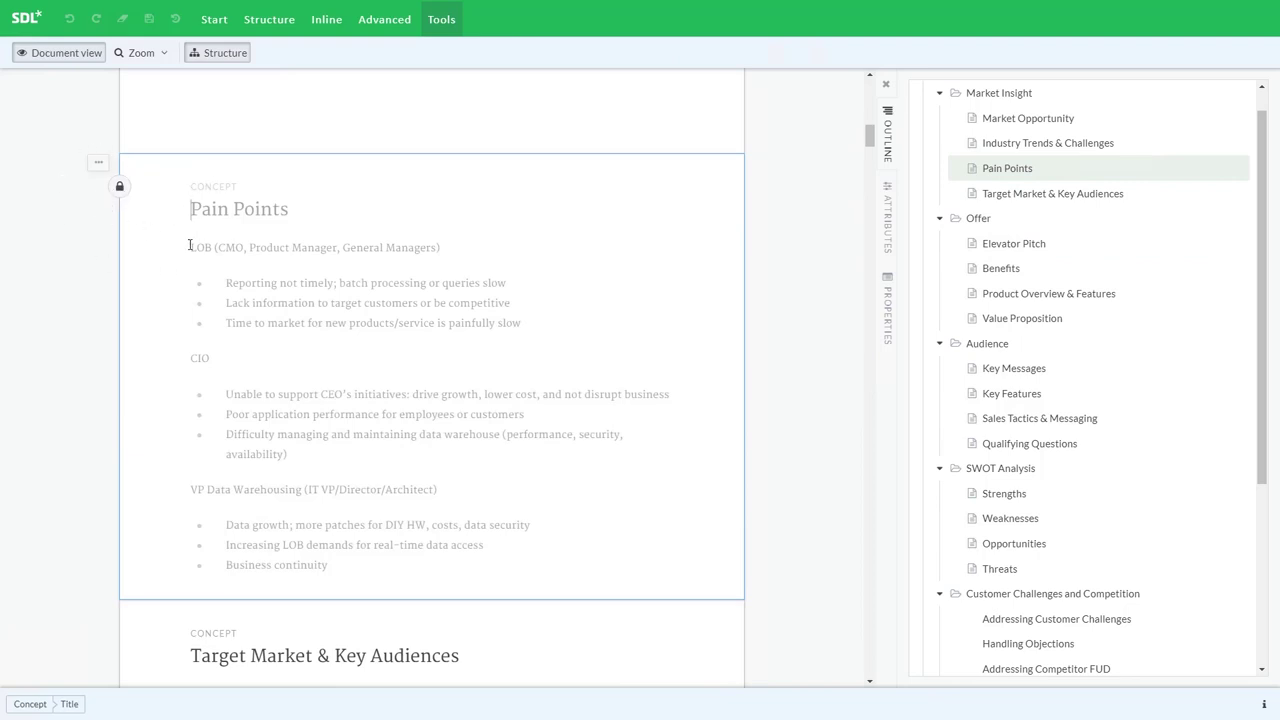
scroll(190, 245, "up", 1)
scroll(190, 245, "up", 2)
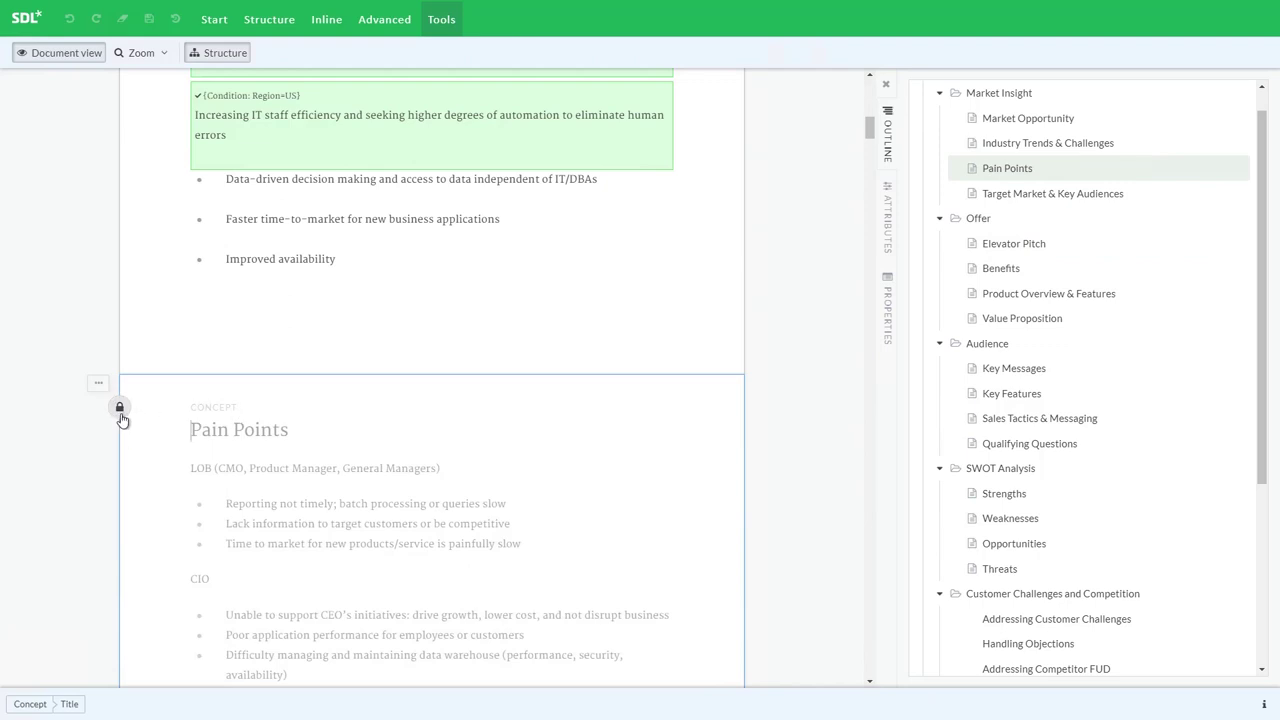
Check Pain Points' lock notice confirming it is released and not editable, then dismiss it
left_click(120, 410)
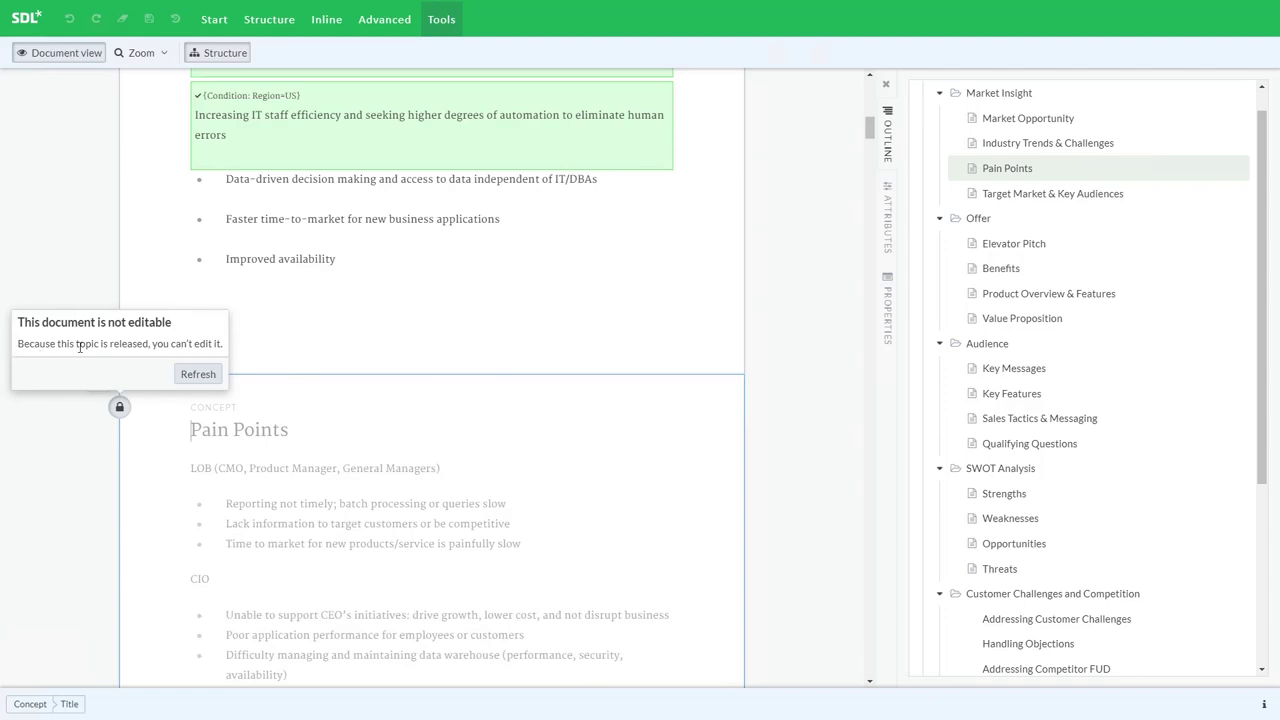
left_click(291, 461)
scroll(291, 461, "up", 3)
scroll(291, 461, "up", 5)
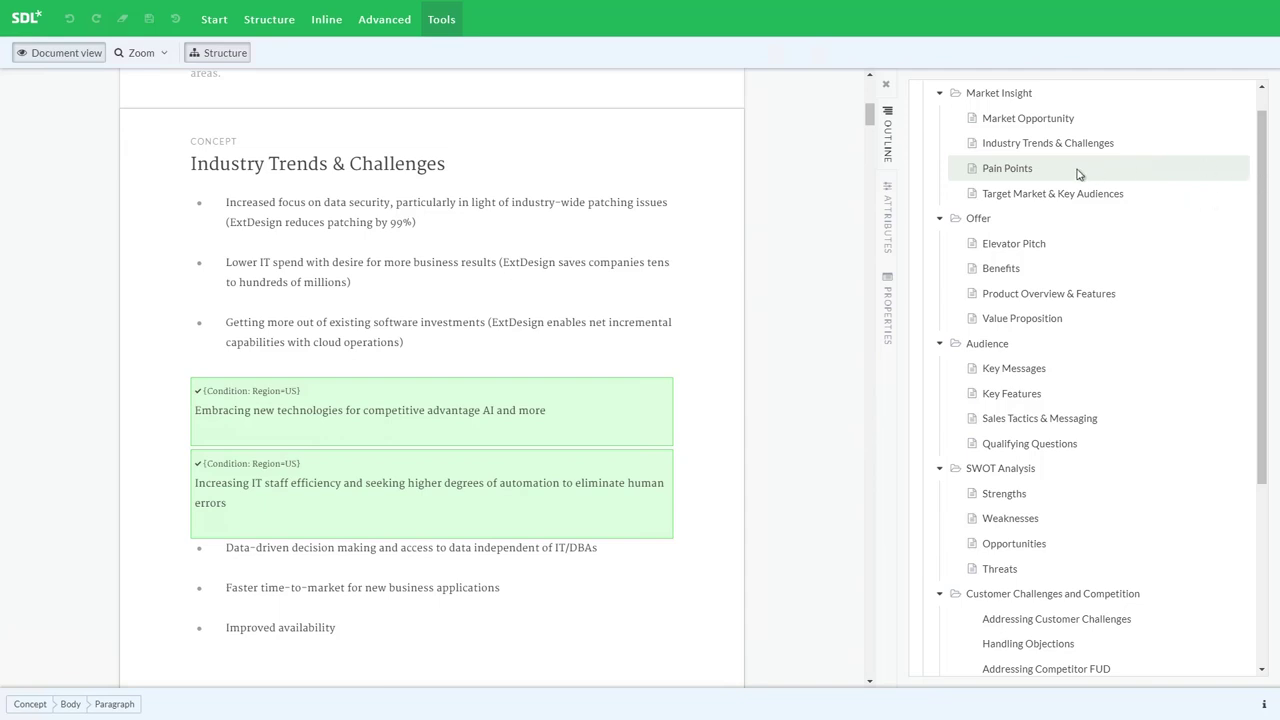
Use Move down in the Outline to place Pain Points below Target Market & Key Audiences
left_click(1016, 172)
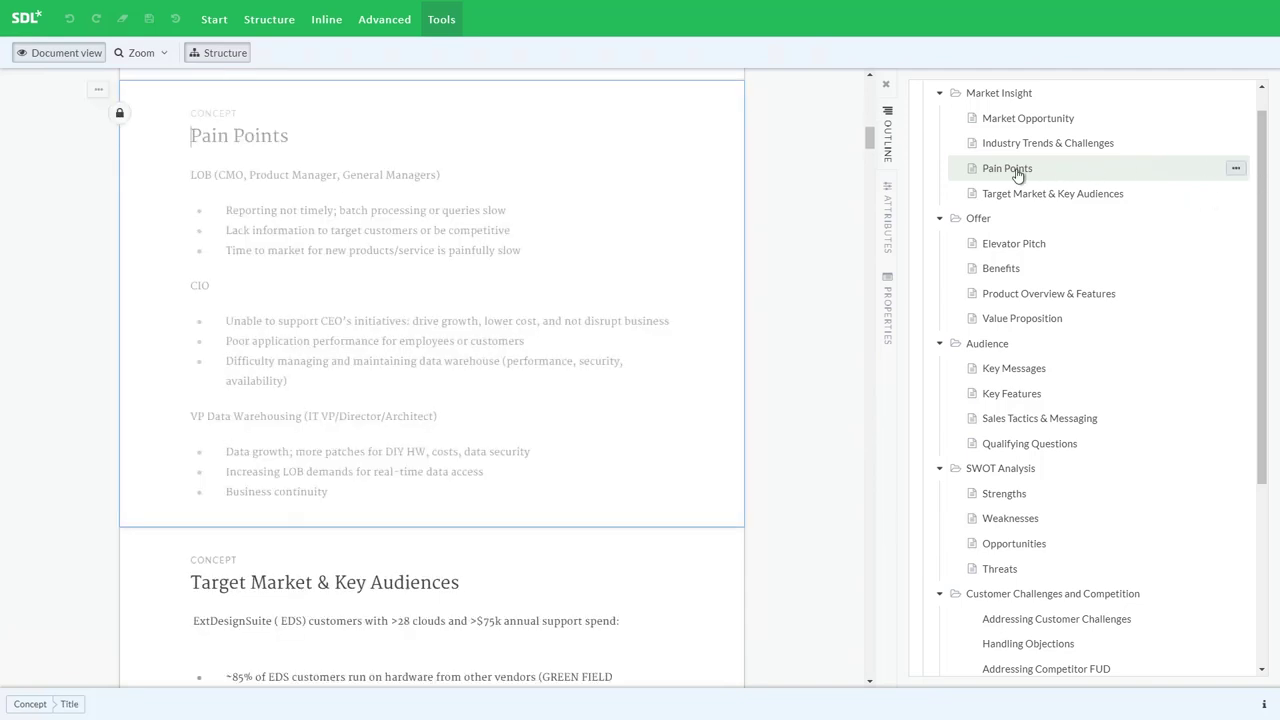
left_click(1236, 171)
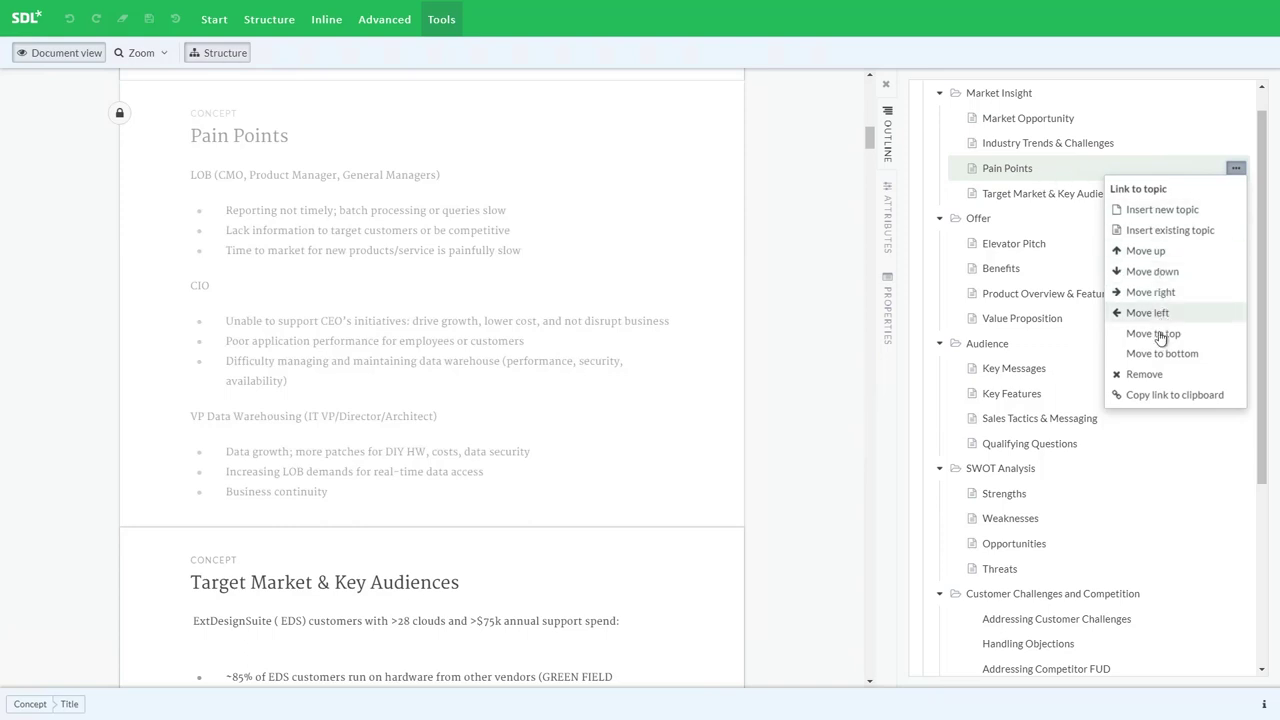
left_click(1152, 272)
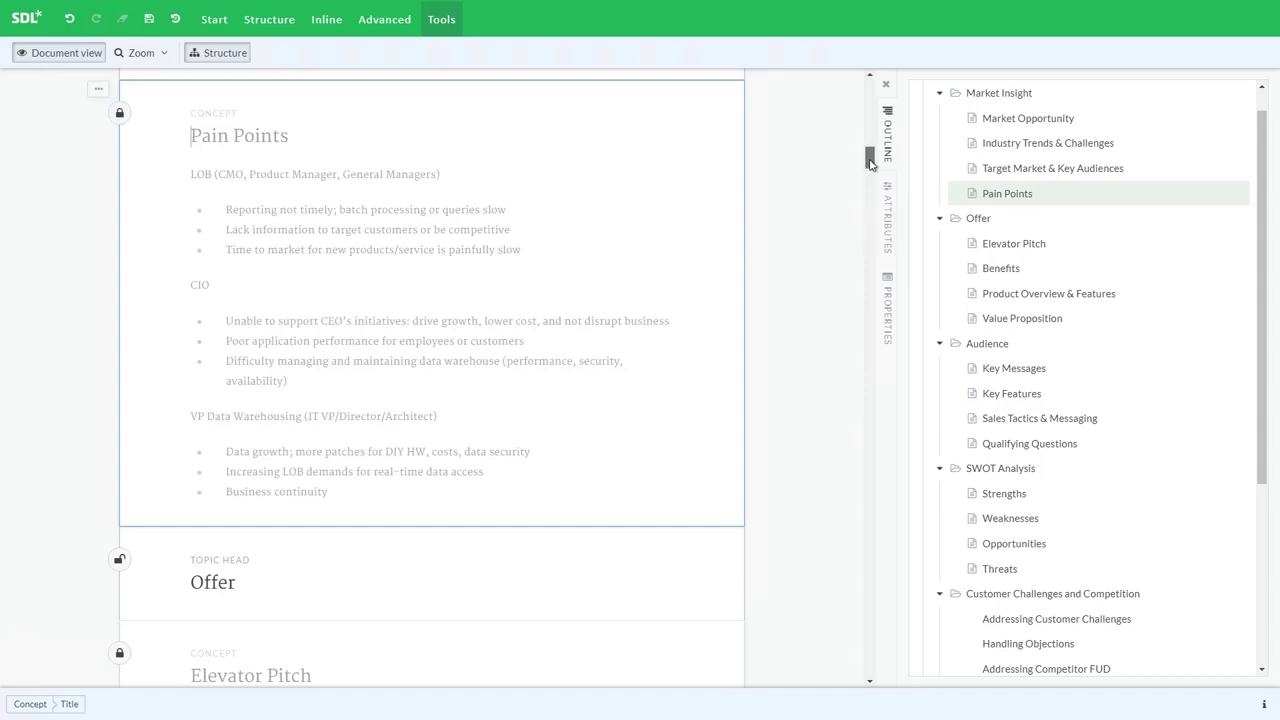
left_click_drag(870, 163, 866, 86)
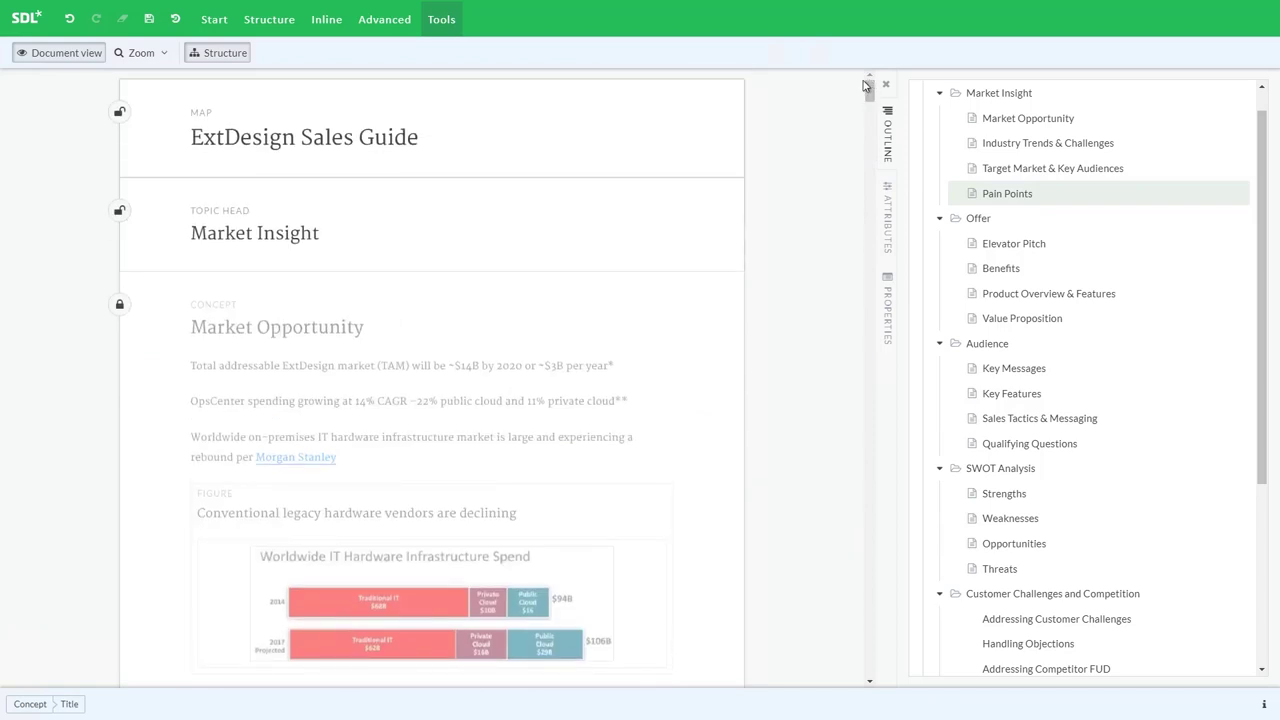
left_click(120, 115)
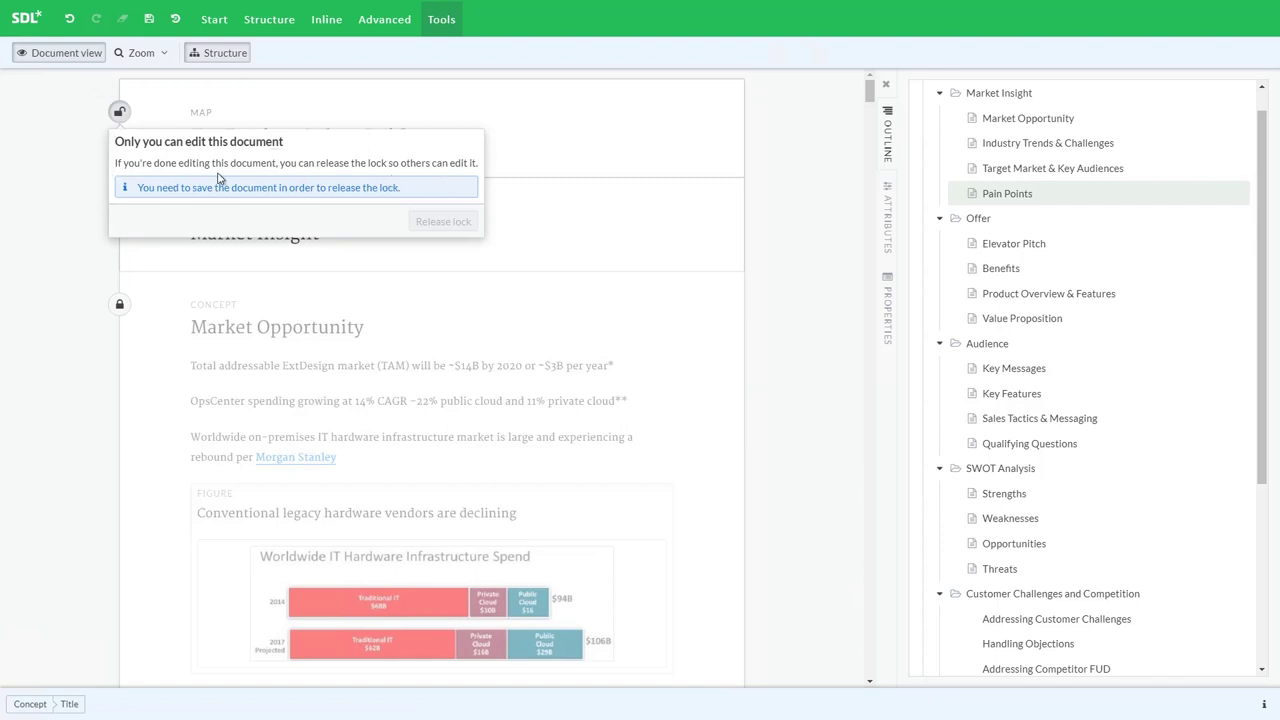
left_click(238, 119)
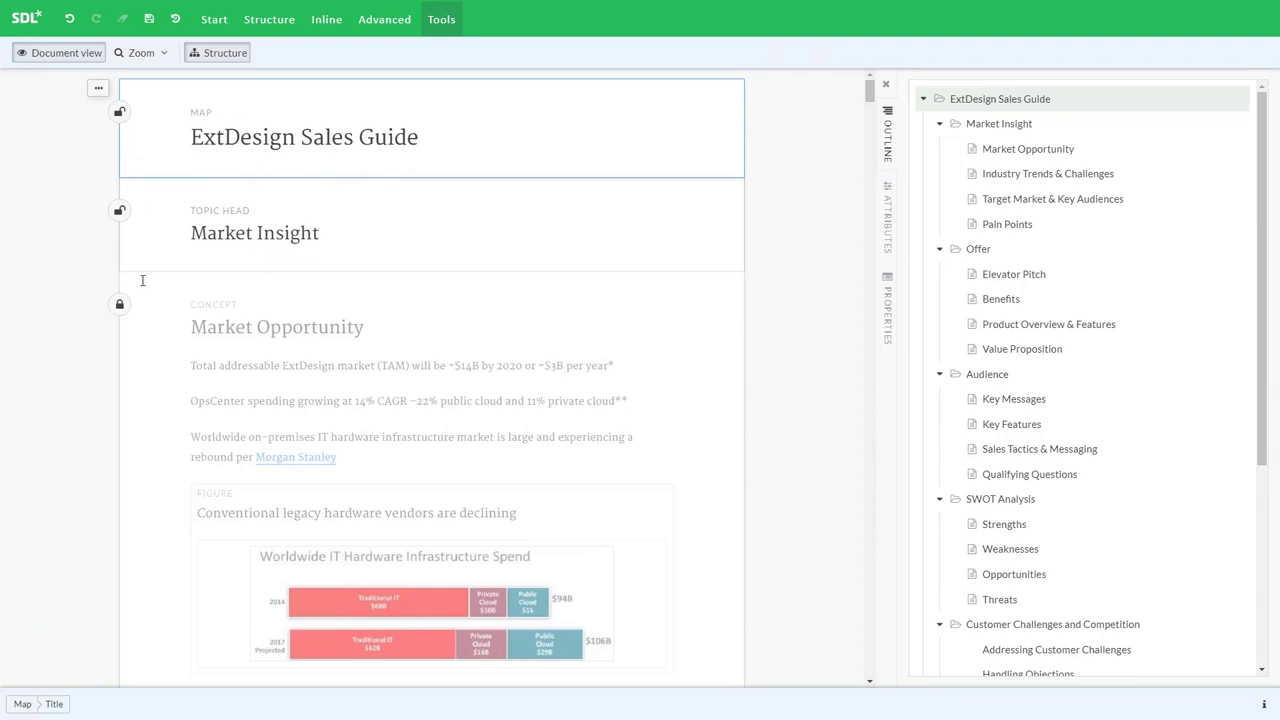
Insert an existing topic under Pain Points, browsing General > Marketing > Topics to select New Trends in the Market
left_click(1016, 226)
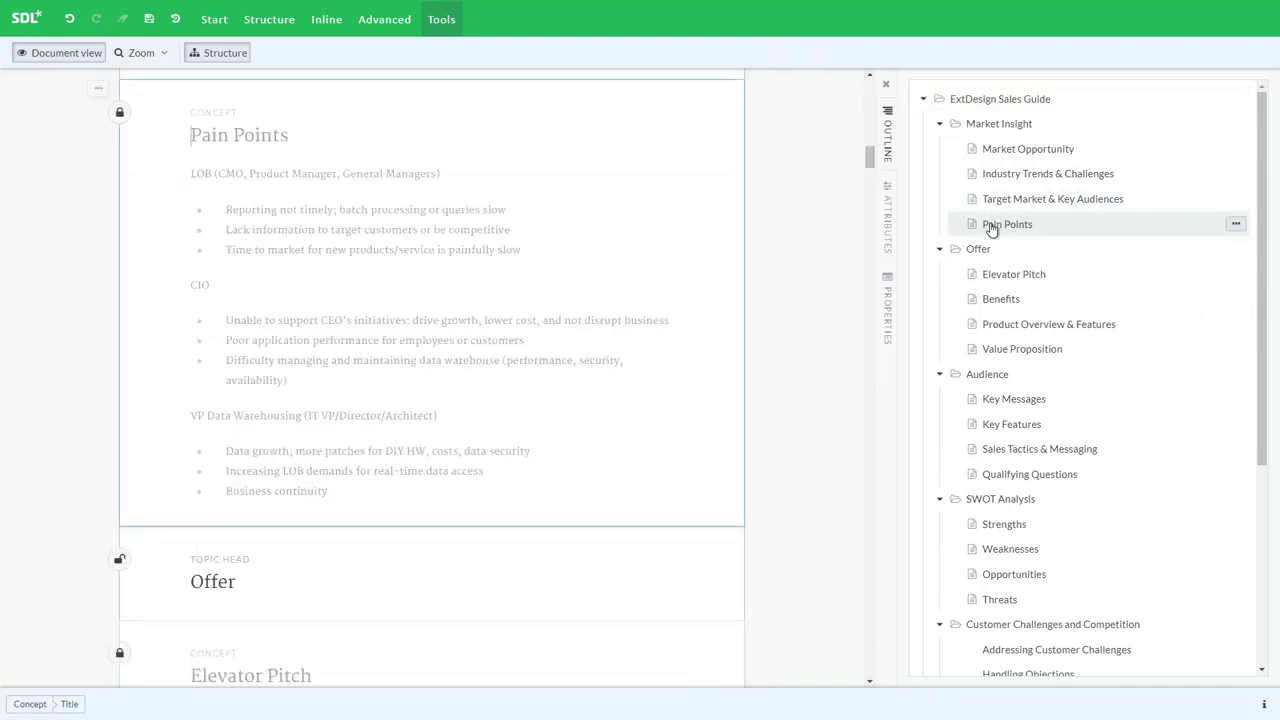
left_click(1237, 226)
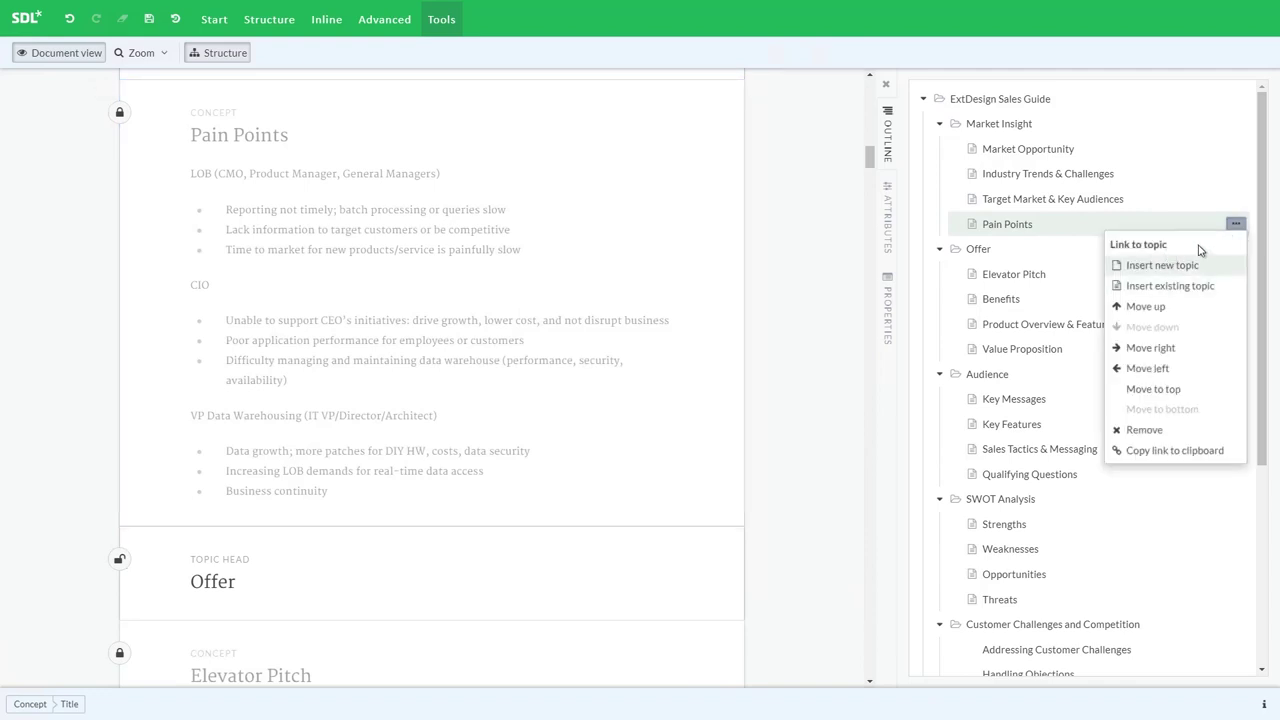
left_click(1165, 294)
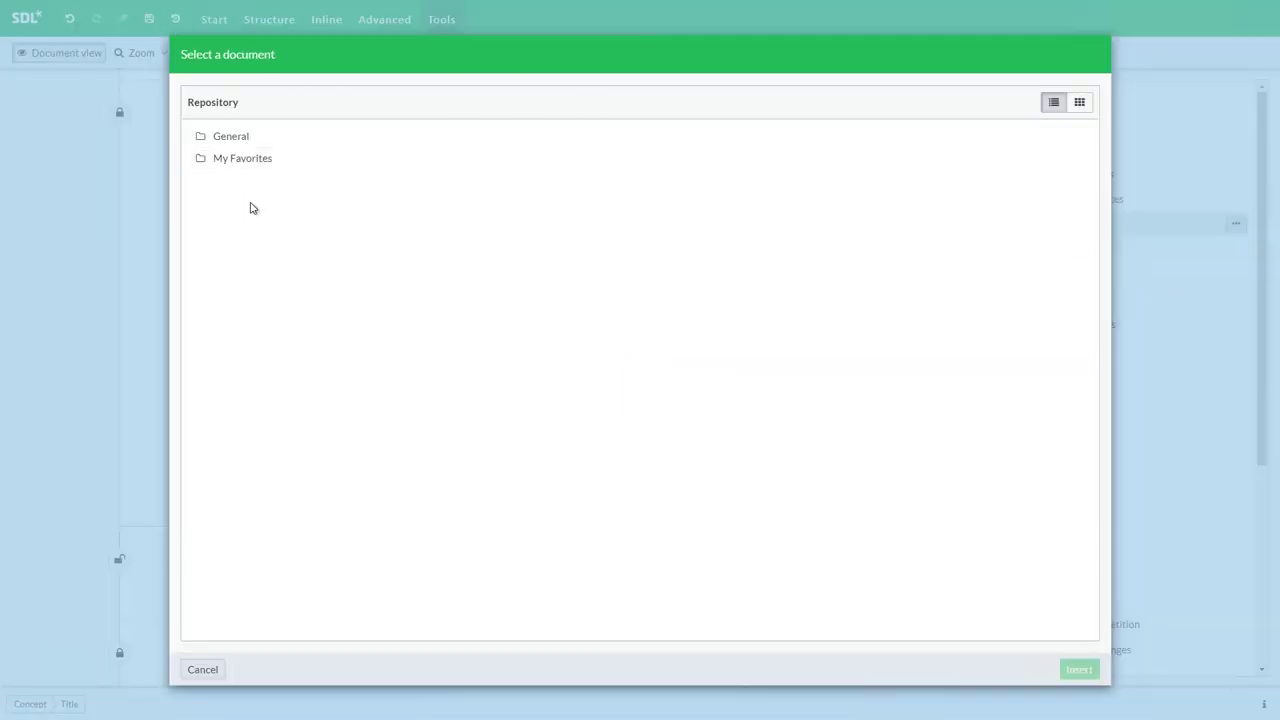
left_click(231, 140)
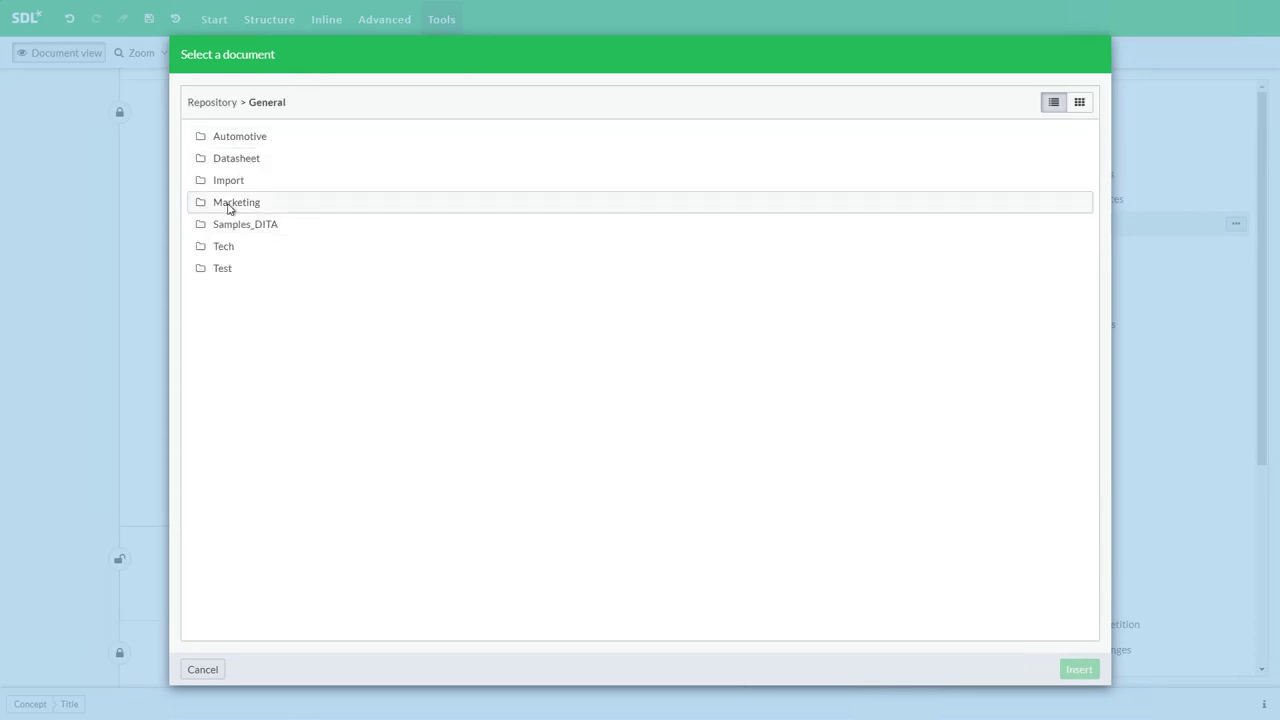
left_click(236, 204)
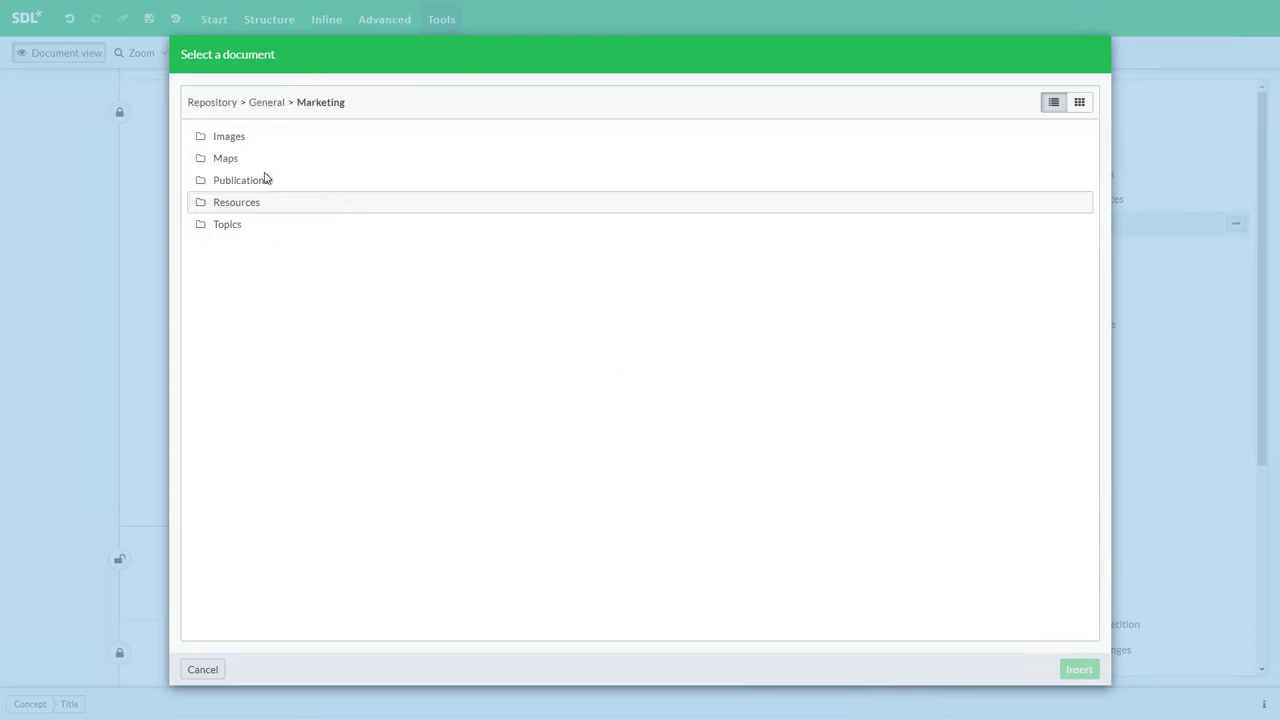
left_click(228, 225)
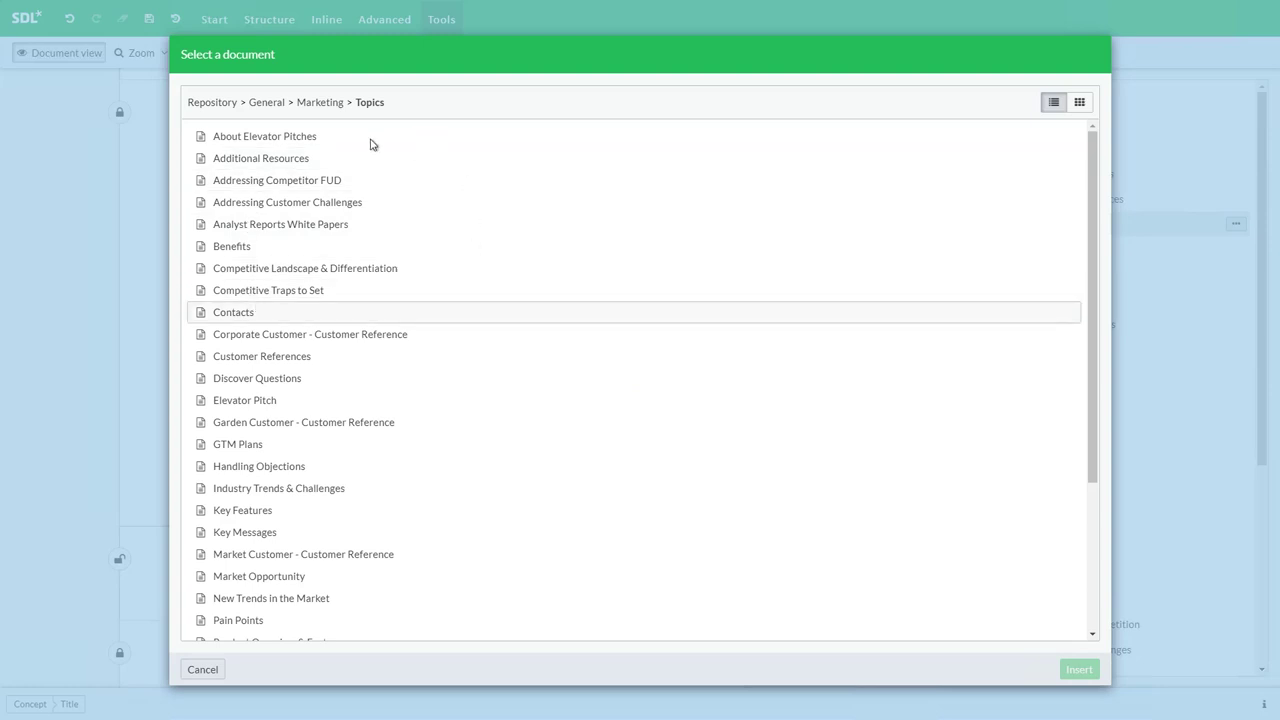
left_click(258, 340)
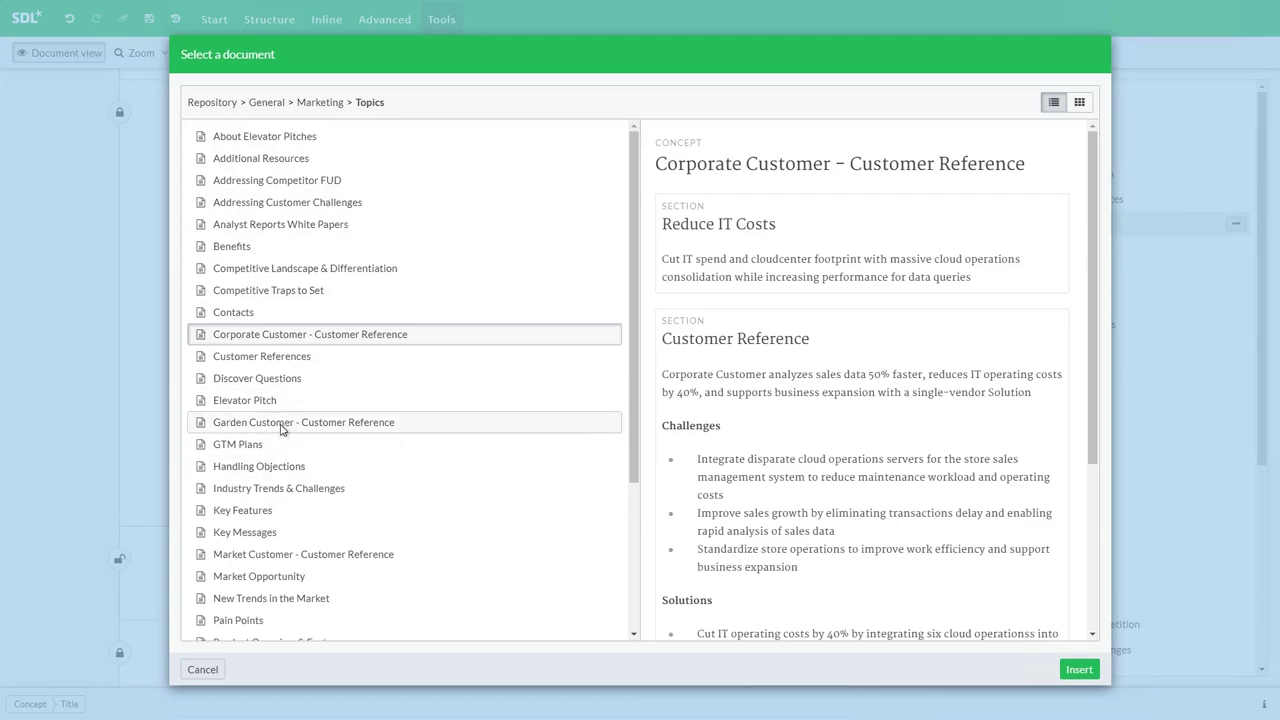
left_click(600, 424)
scroll(300, 406, "down", 3)
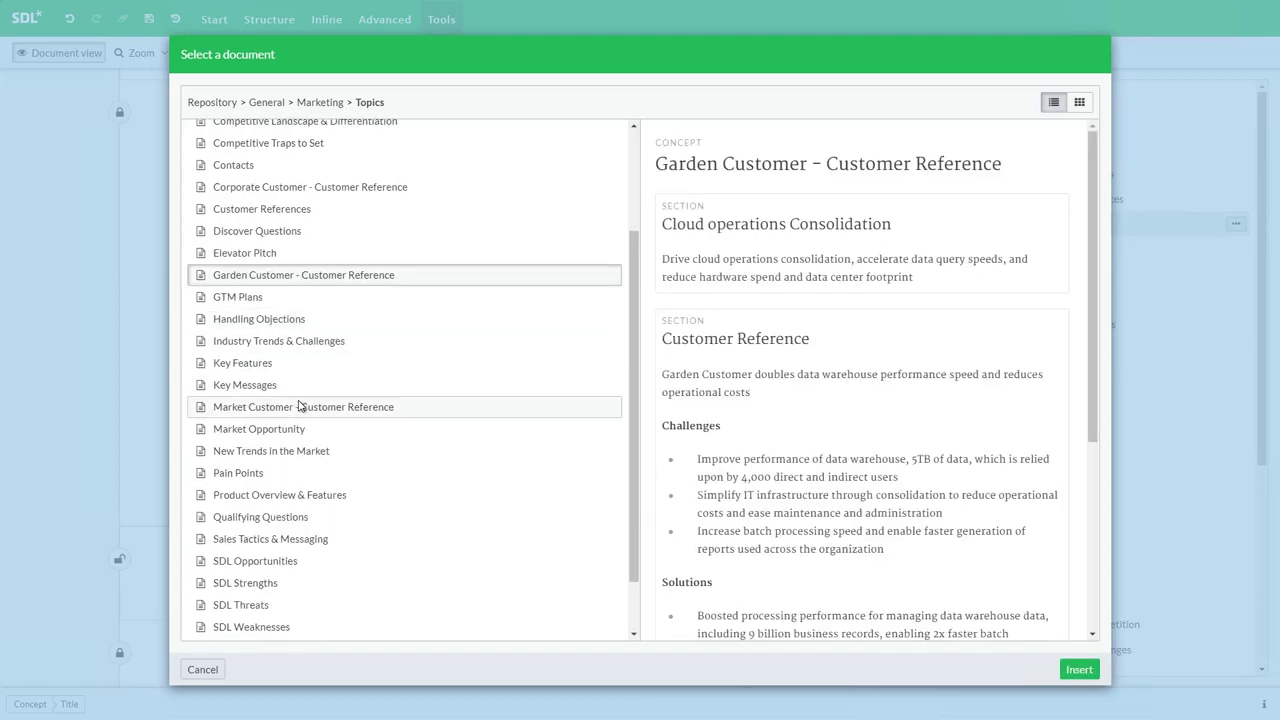
left_click(275, 457)
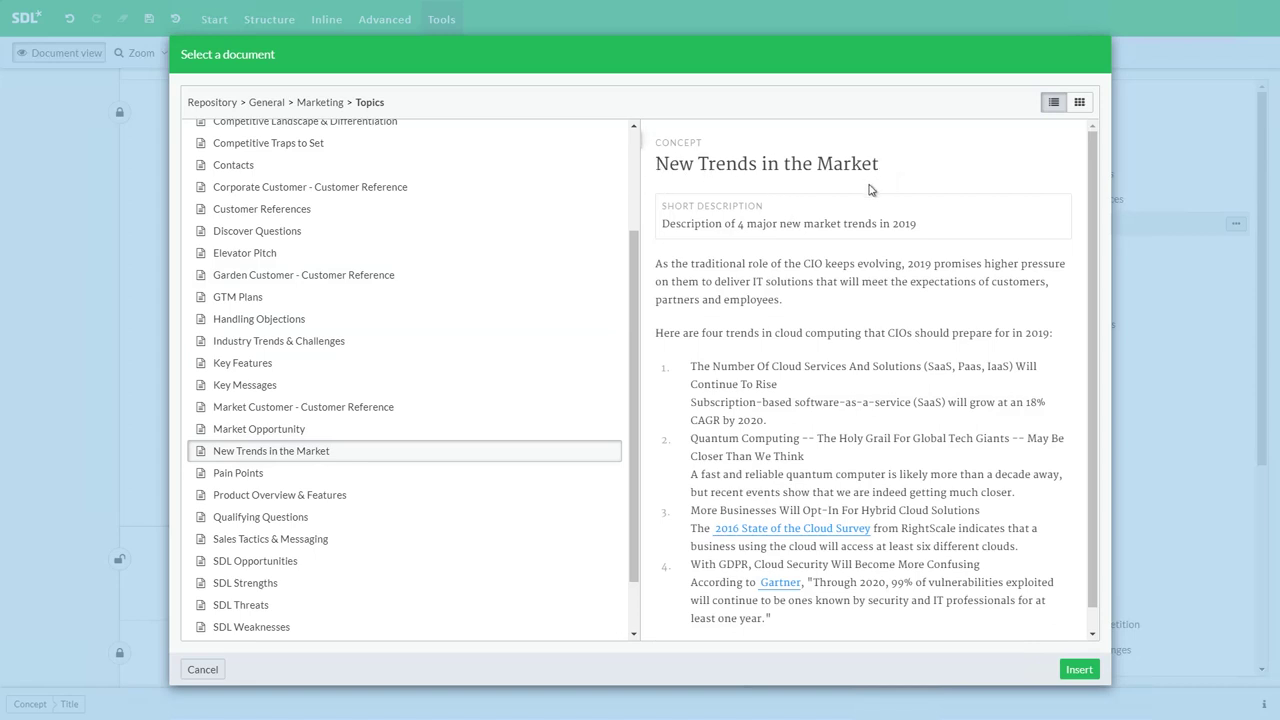
Insert New Trends in the Market, then move it left and up to sit just above Pain Points
left_click(1079, 670)
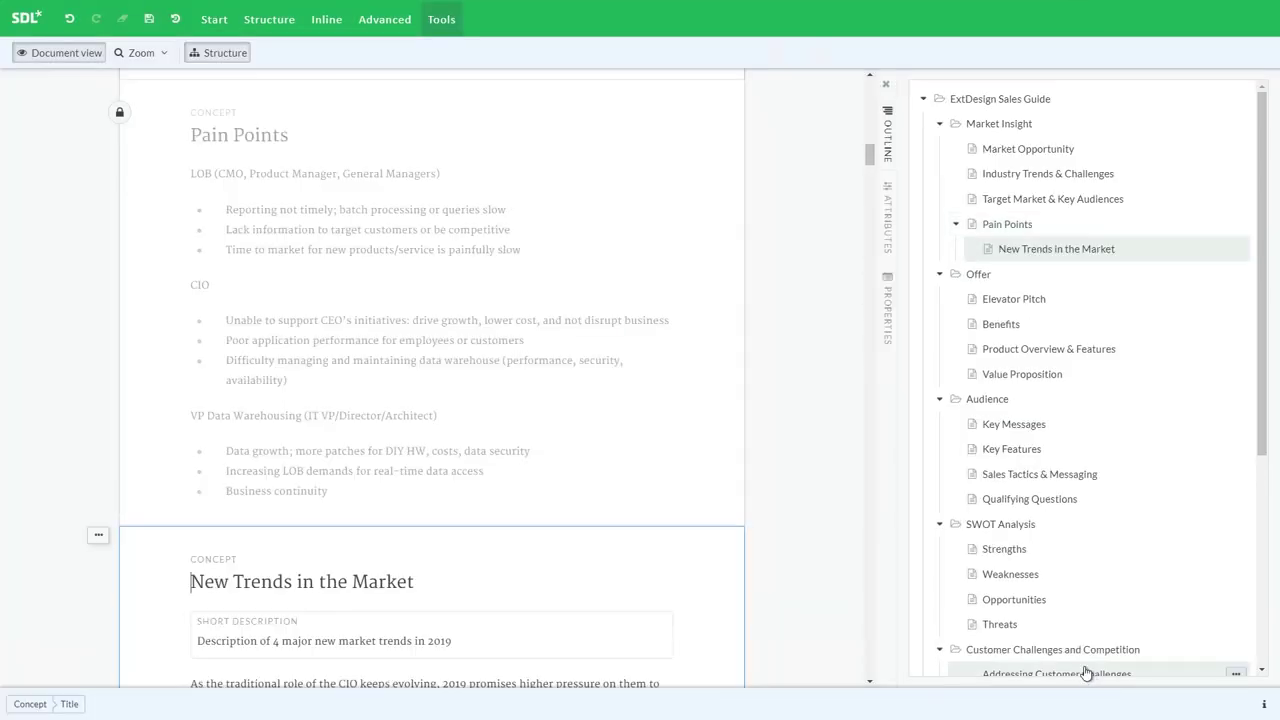
left_click(1029, 257)
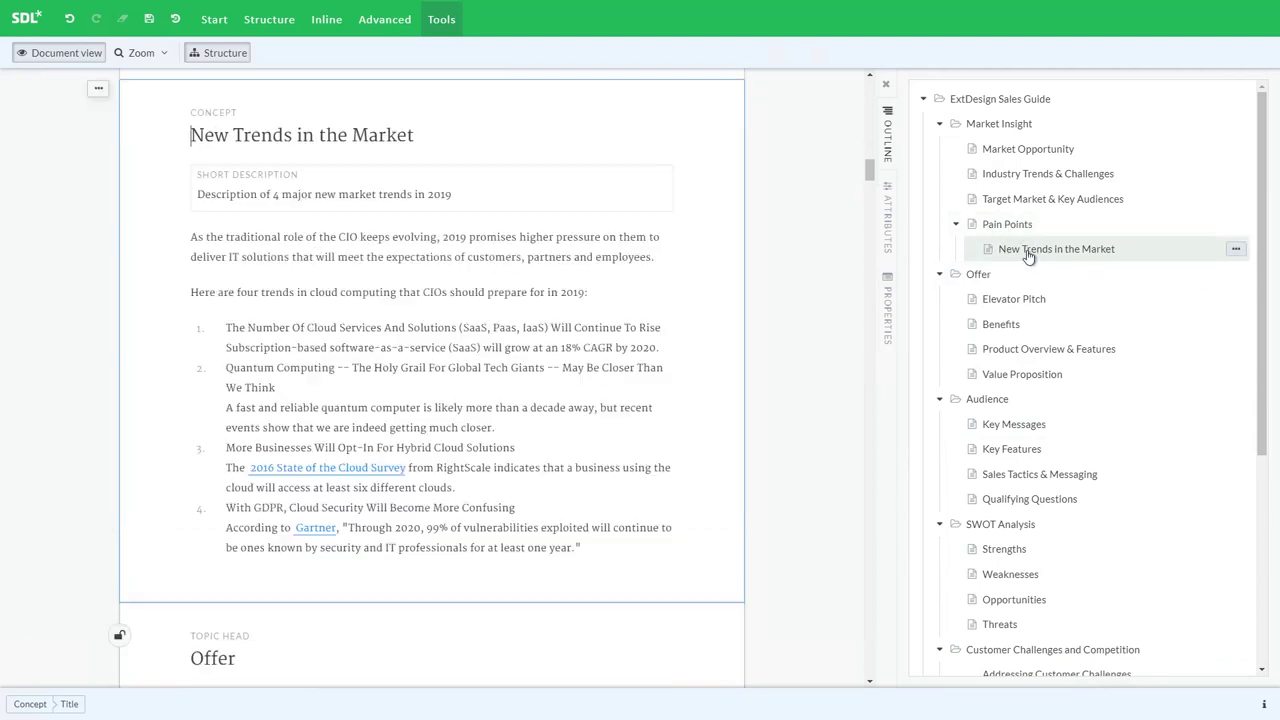
left_click(1236, 250)
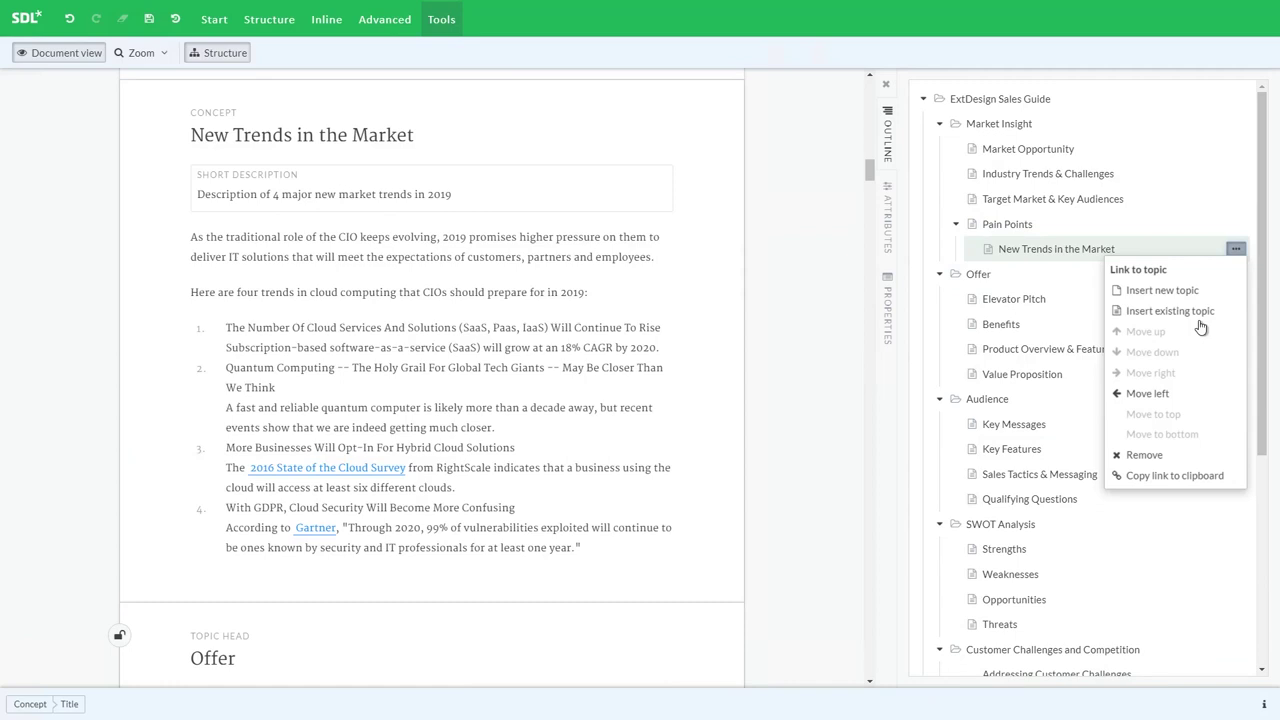
left_click(1150, 394)
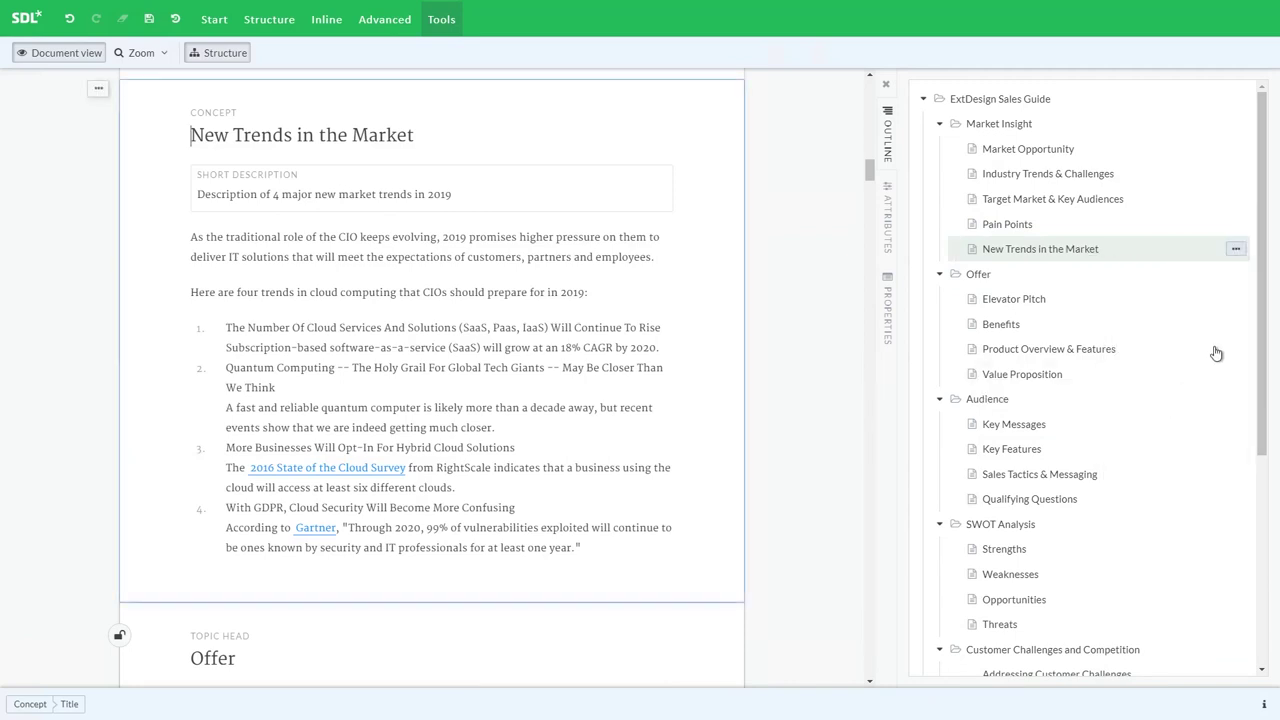
left_click(1237, 250)
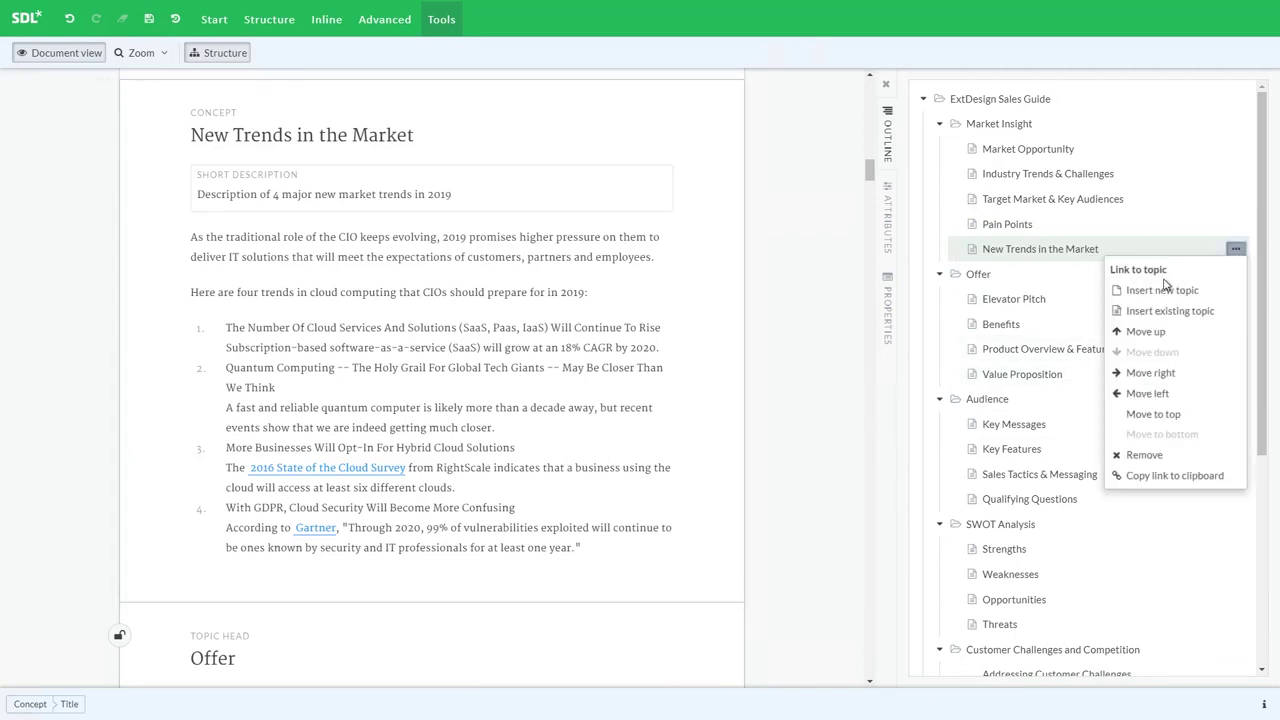
left_click(1160, 335)
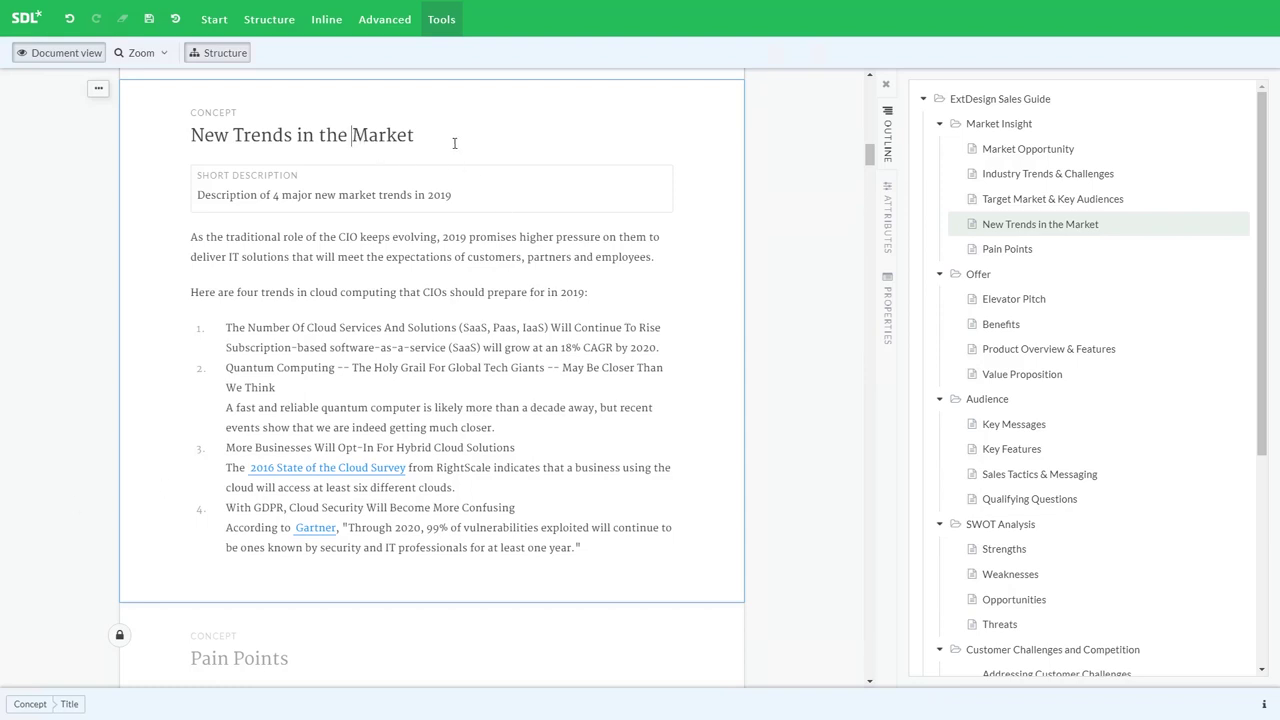
Retitle to 'New Trends in the Emerging Market', end the 2019 sentence 'and beyond:', check lock
type("Emerging")
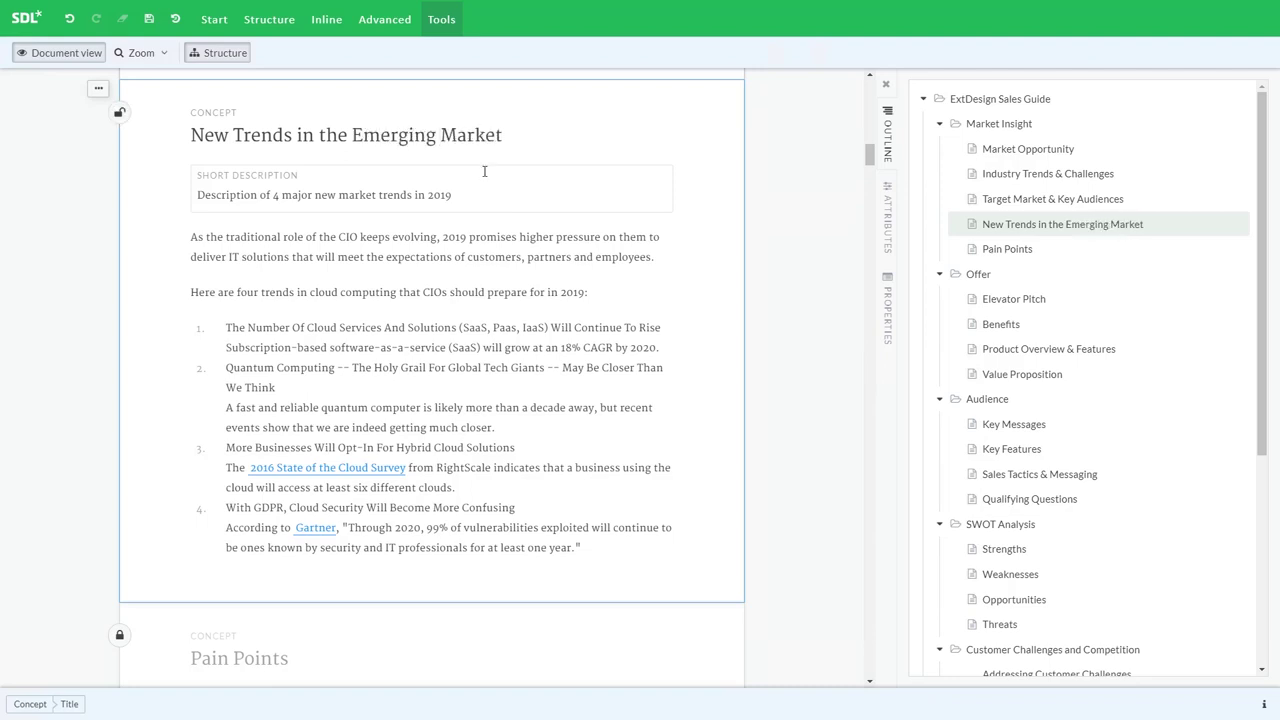
left_click(585, 291)
type("and beyond")
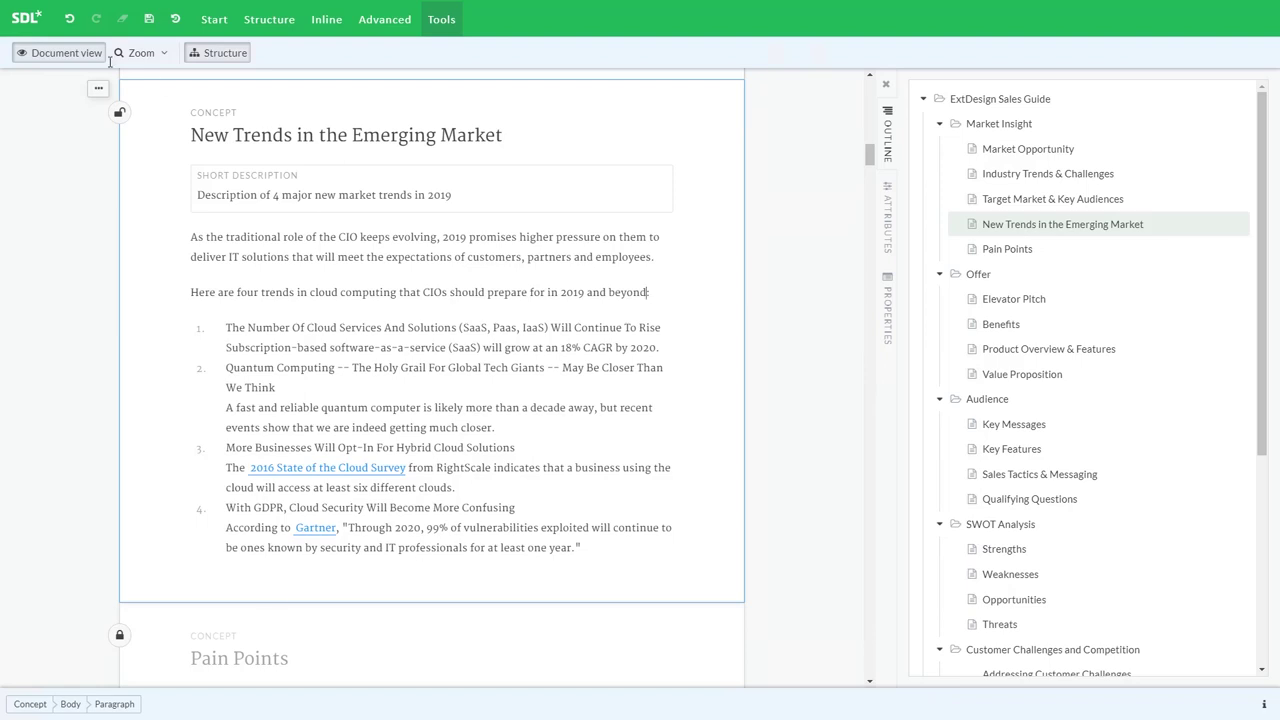
type(":")
left_click(120, 116)
left_click(120, 116)
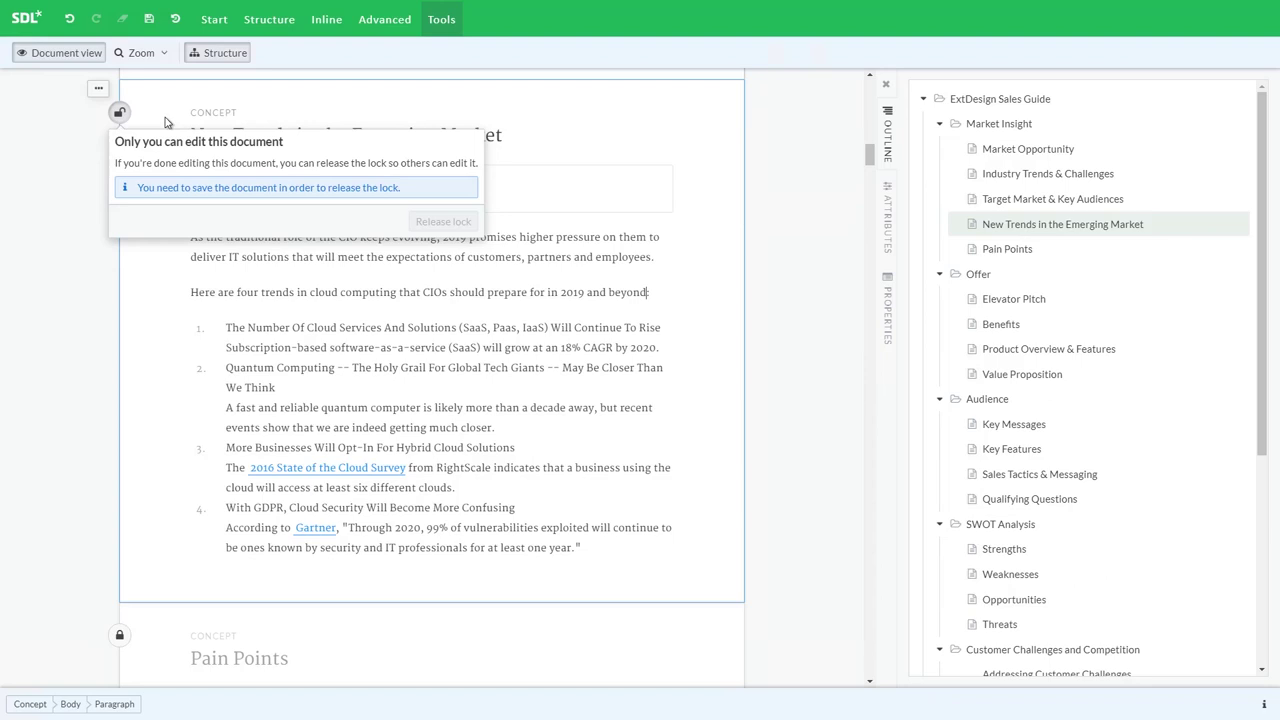
Dismiss the 'Only you can edit this document' popover by returning to the title
left_click(296, 120)
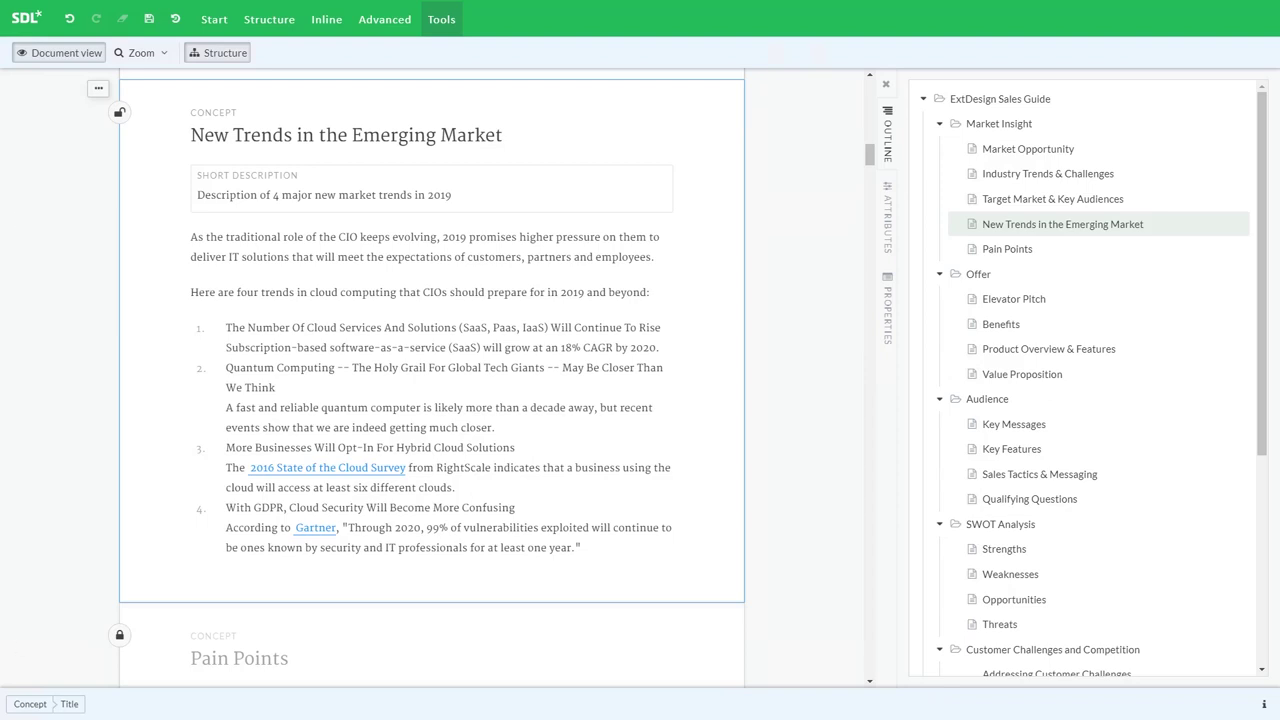
Wrap the opening CIO paragraph in a generic note from the Structure tab
left_click(362, 241)
left_click(274, 21)
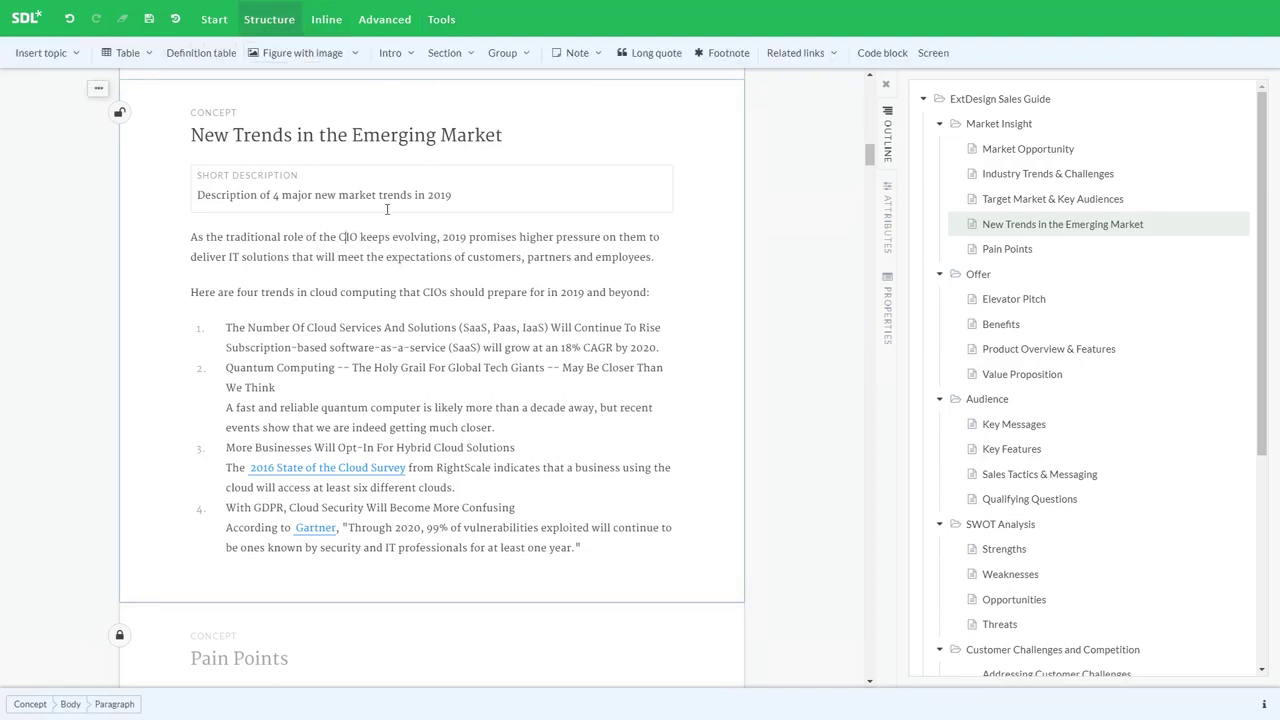
left_click(599, 56)
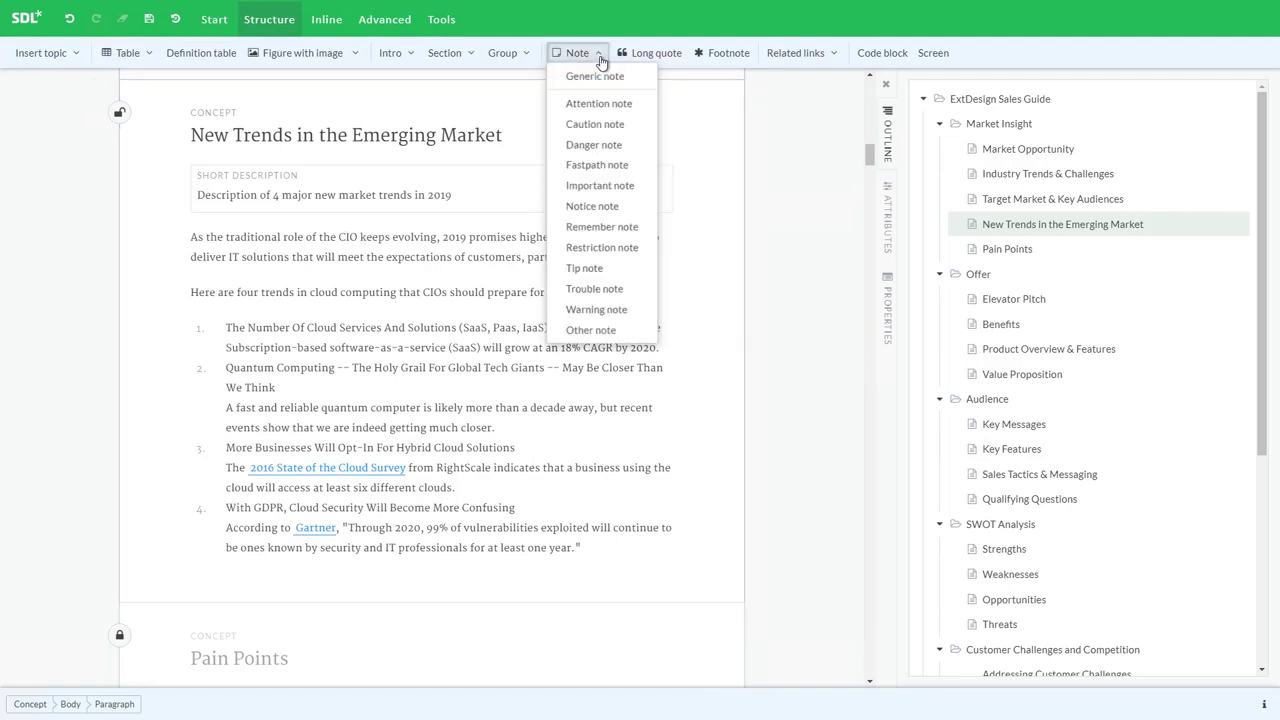
left_click(590, 77)
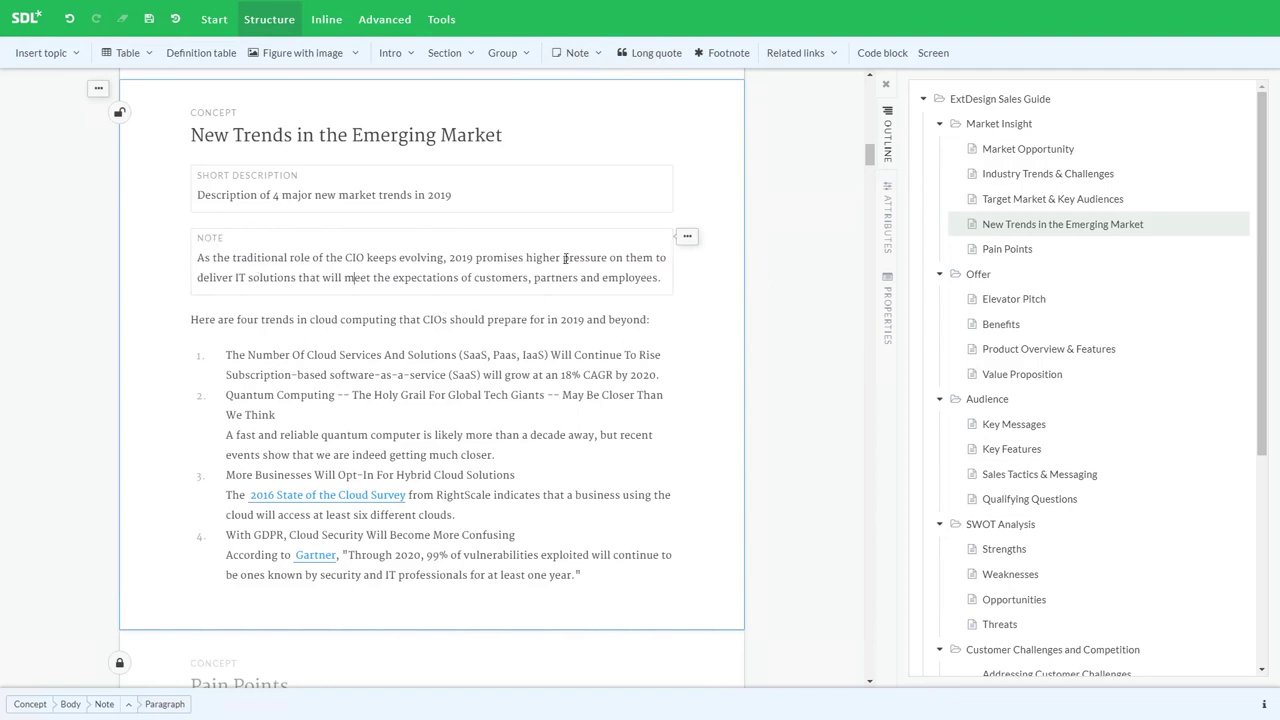
Change the note type to Important, then to Warning
left_click(688, 240)
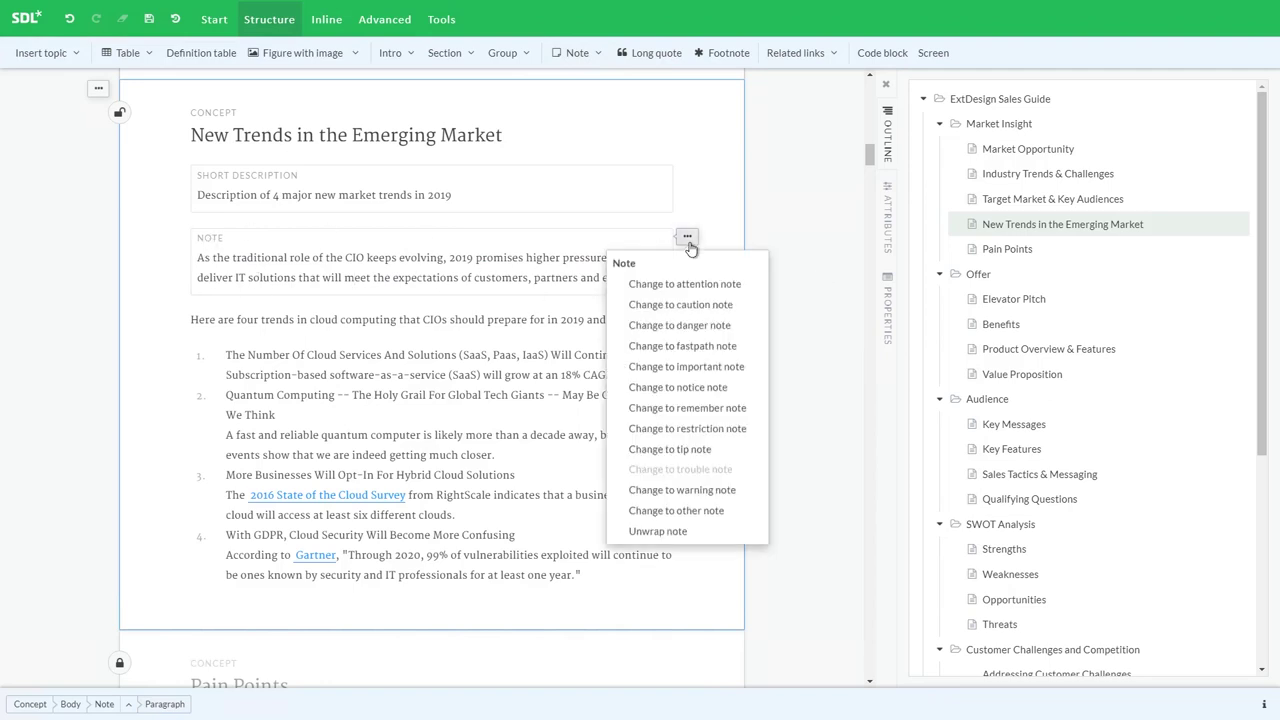
left_click(686, 367)
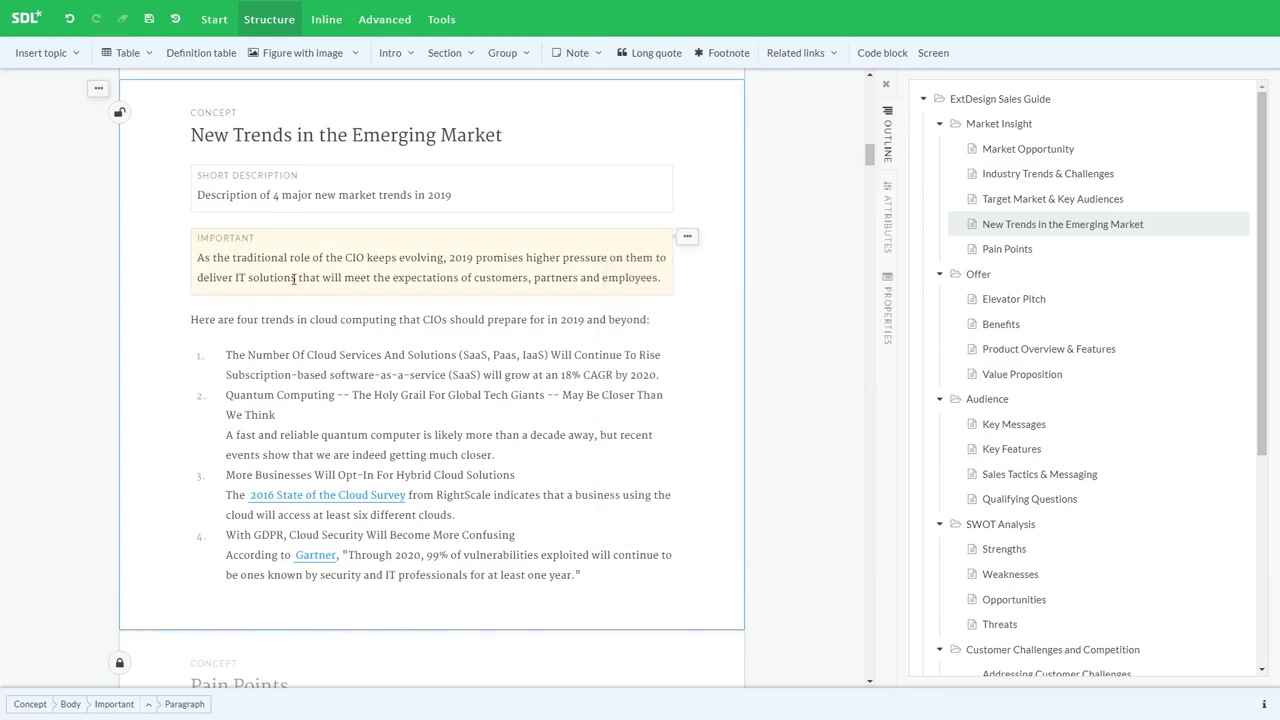
left_click(688, 243)
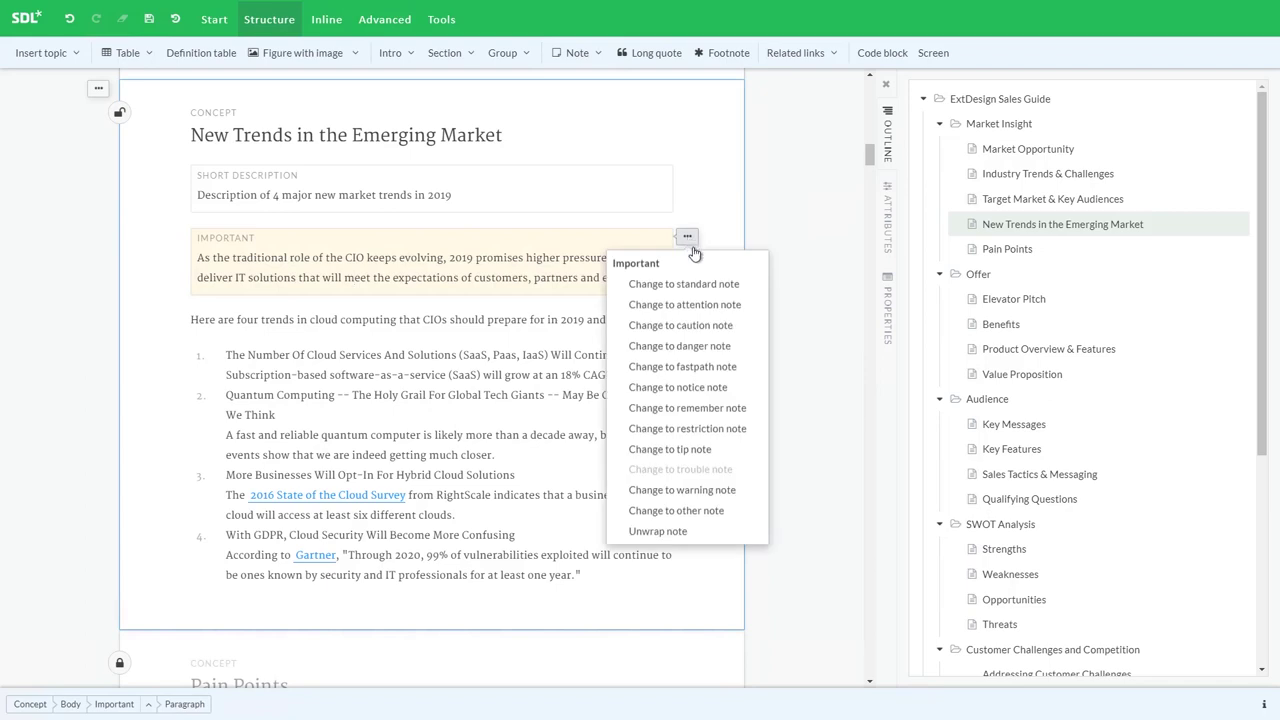
left_click(418, 277)
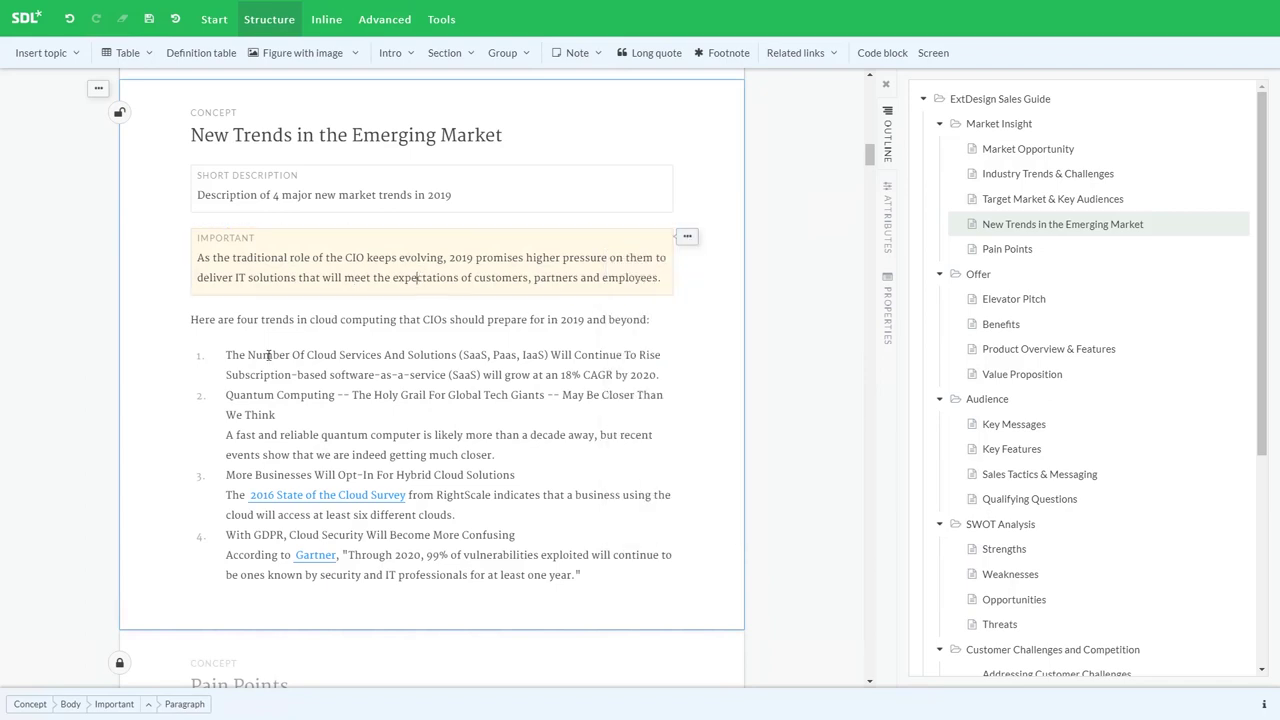
left_click(152, 706)
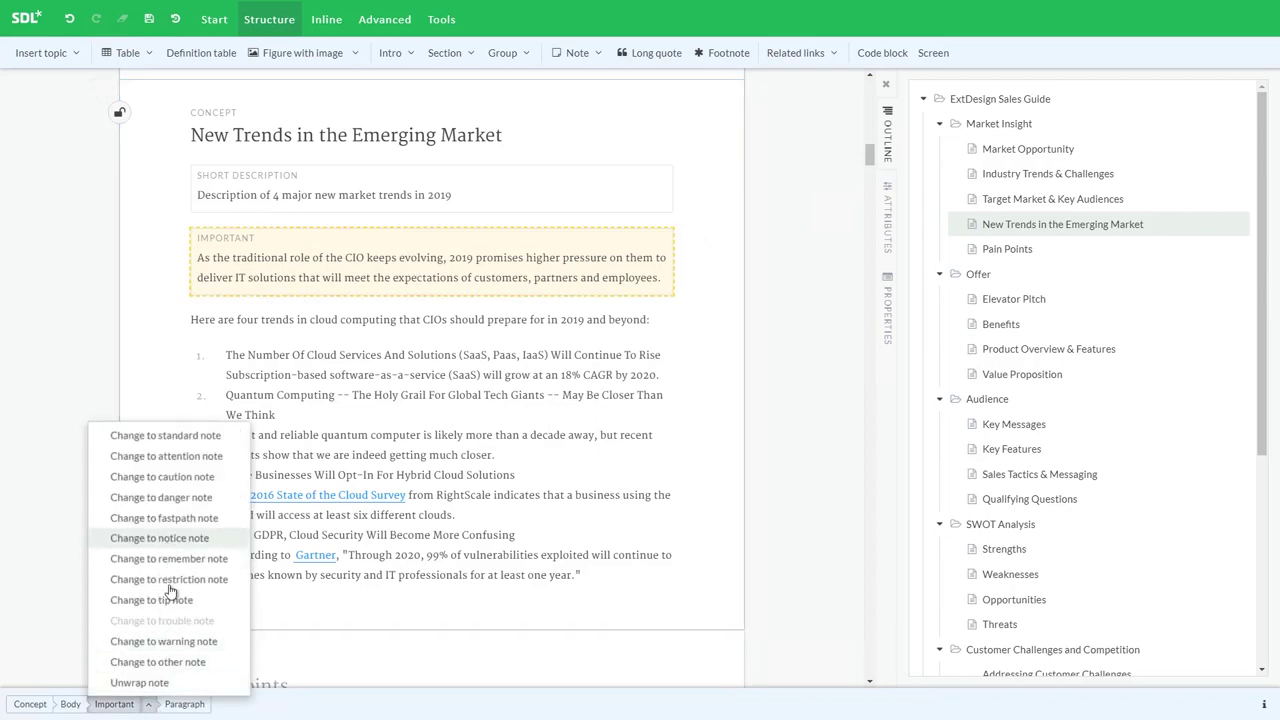
left_click(171, 642)
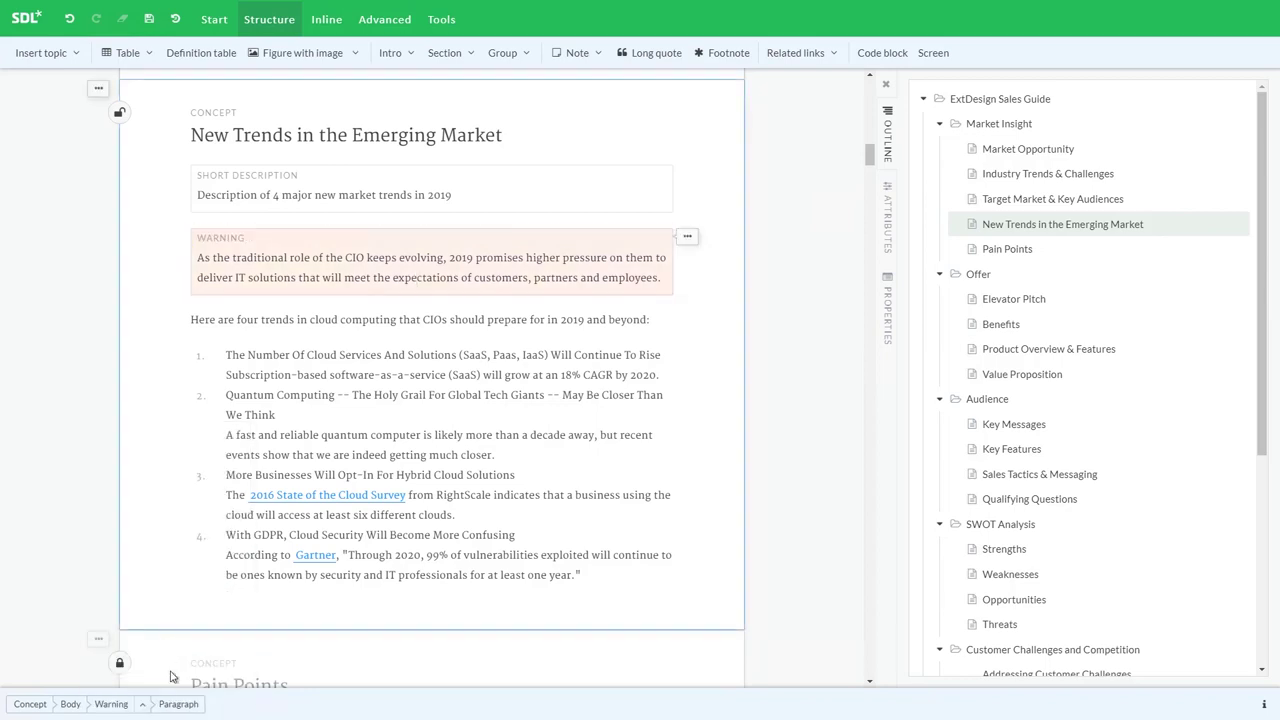
left_click(323, 317)
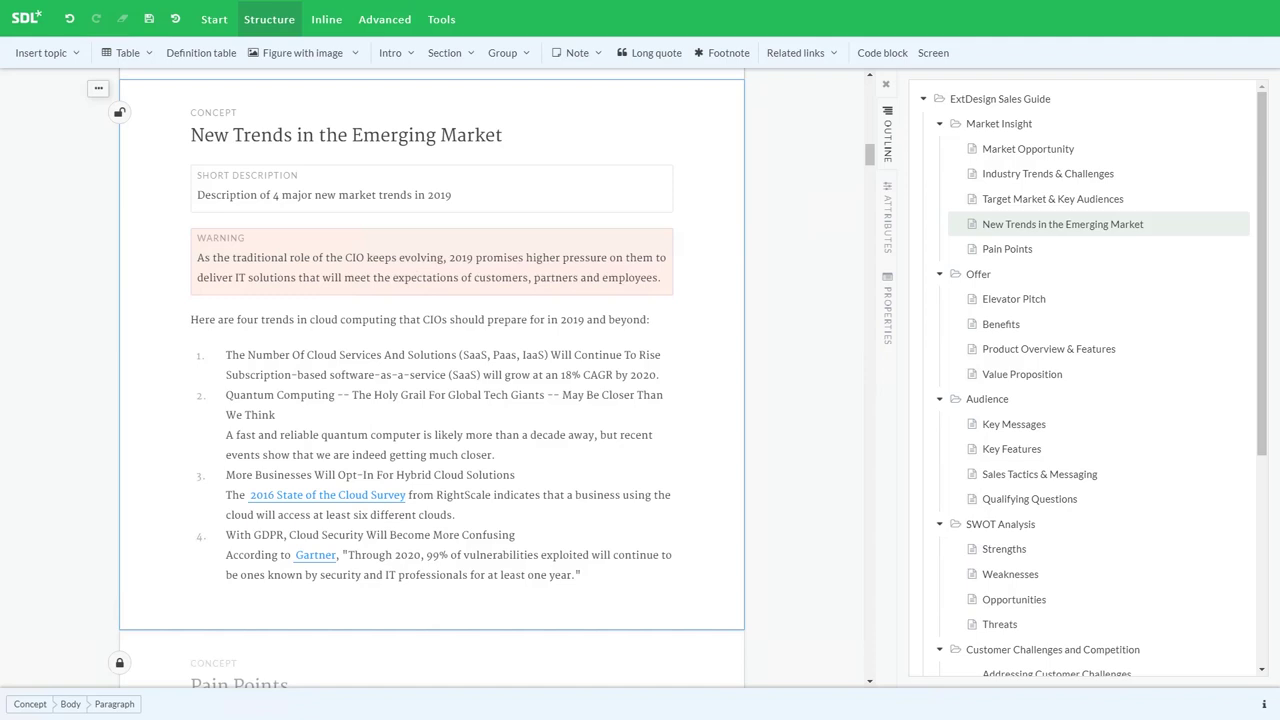
Add a blank paragraph above 'Here are four trends' and choose the Disclaimers note 'Figures are based on approximate data.' for reuse
left_click(193, 319)
key("Return")
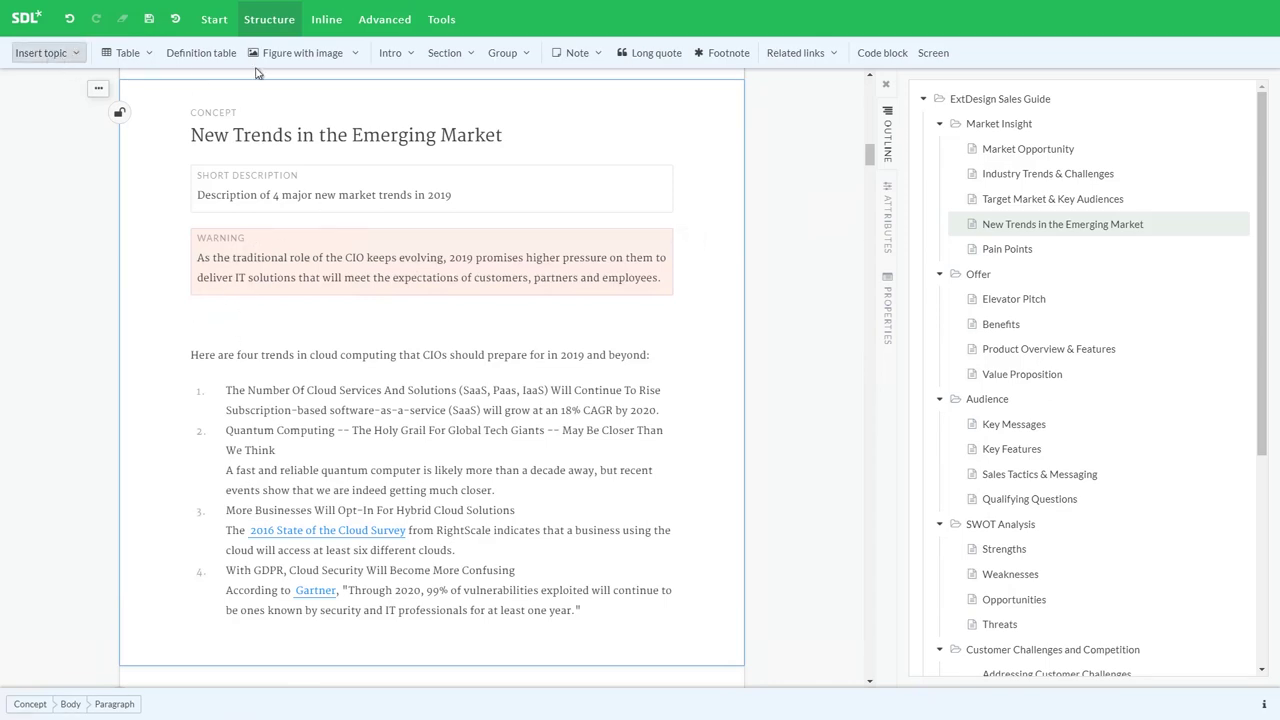
left_click(370, 22)
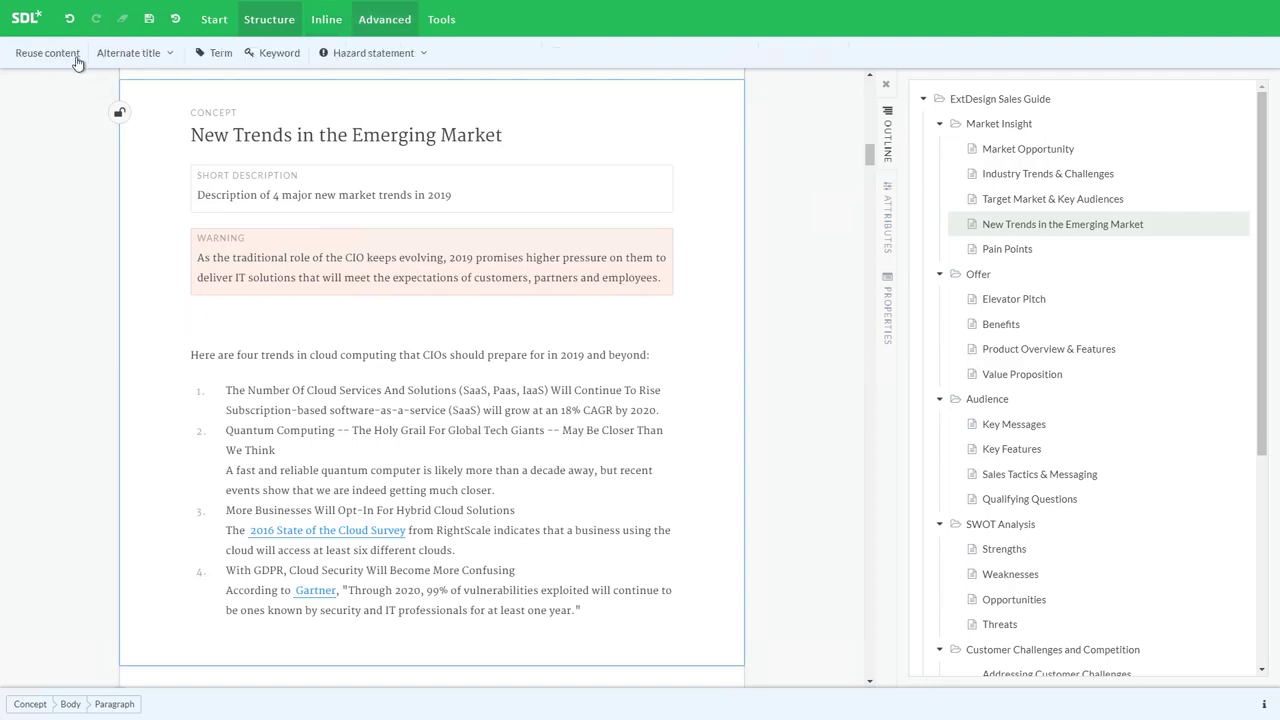
left_click(75, 58)
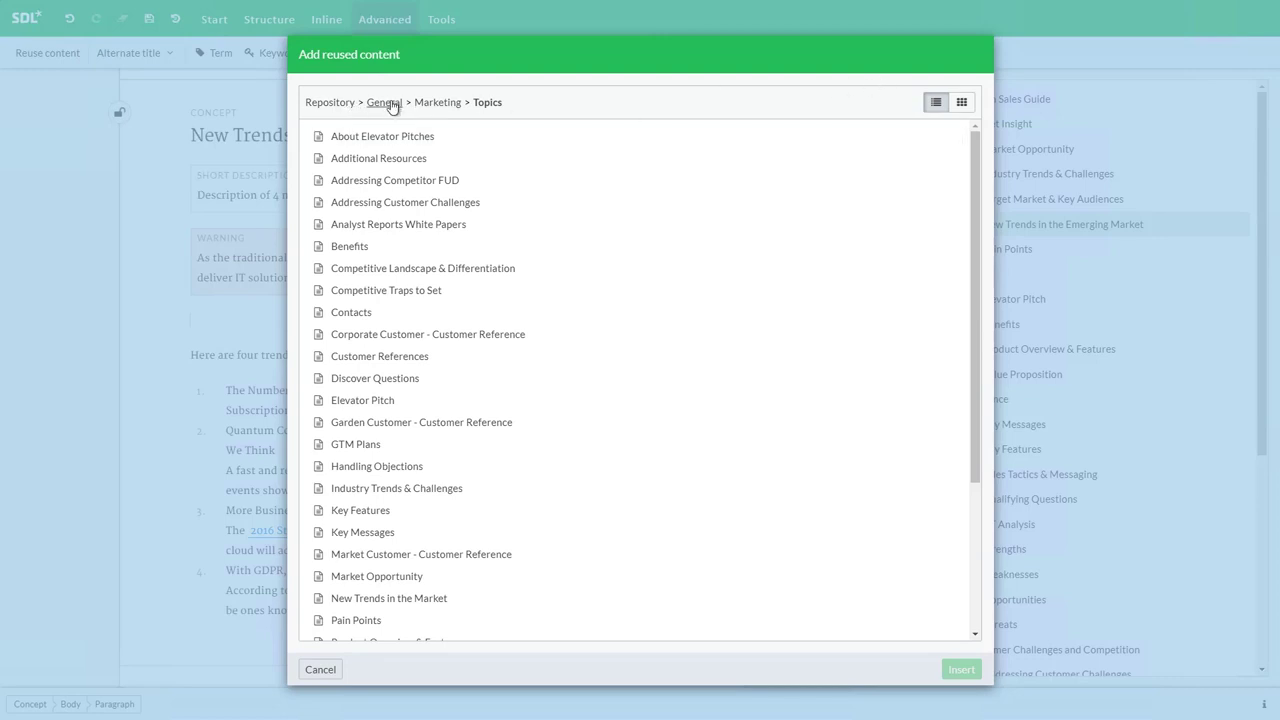
left_click(386, 103)
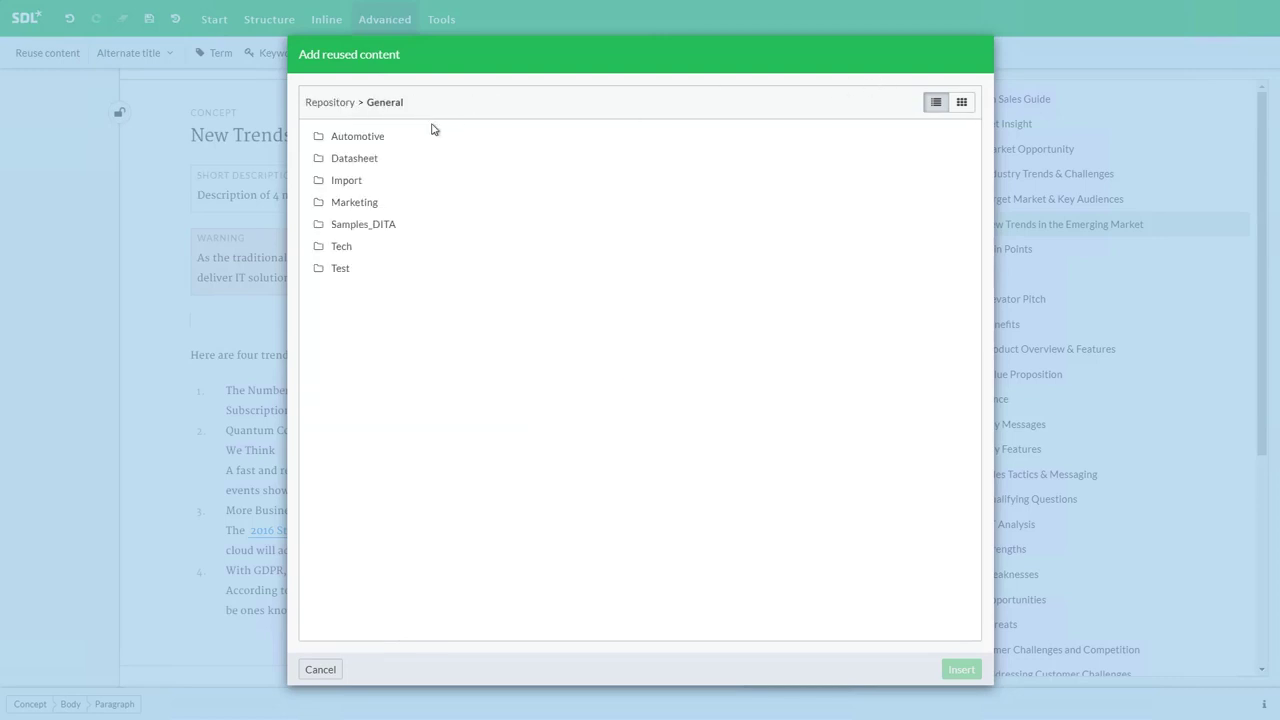
left_click(338, 204)
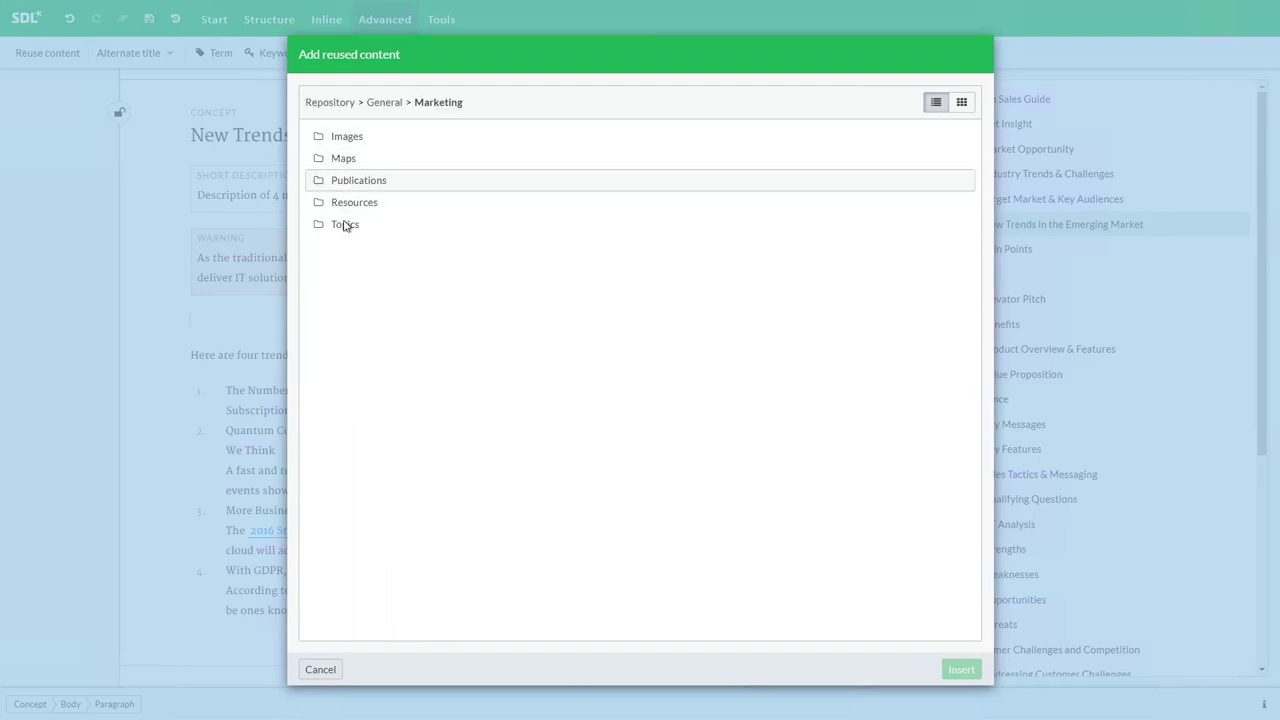
left_click(348, 205)
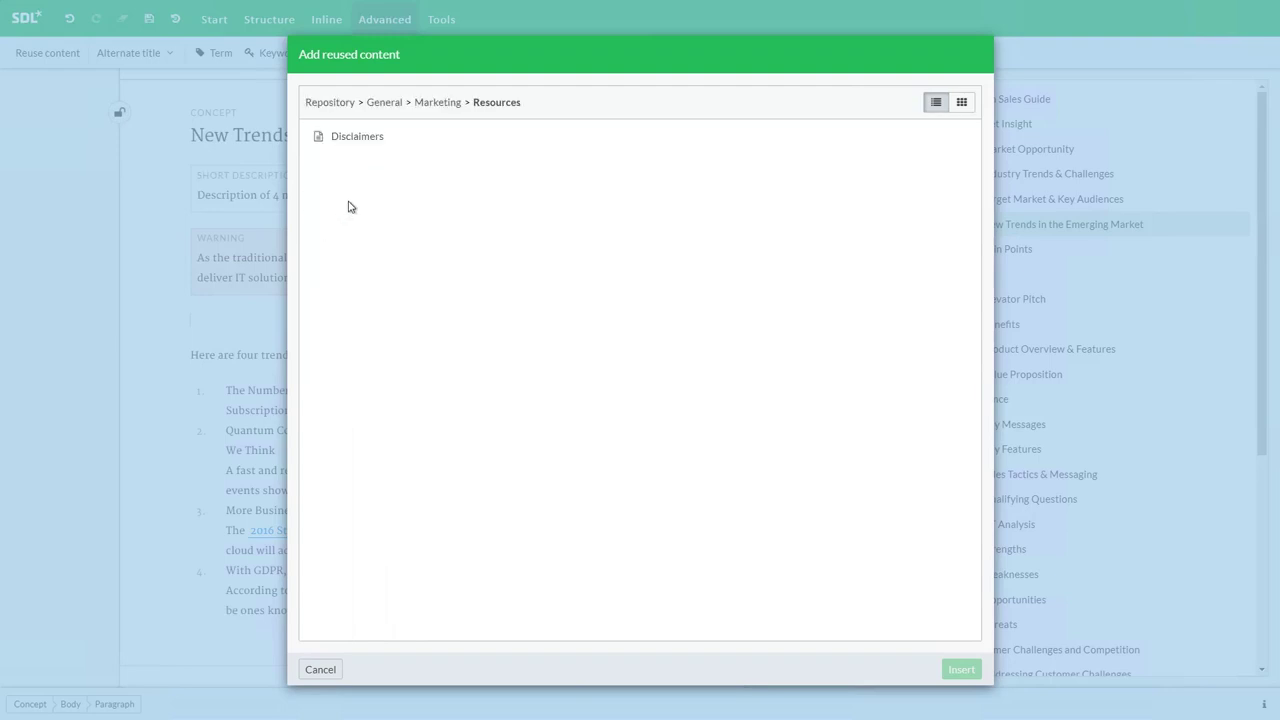
left_click(345, 141)
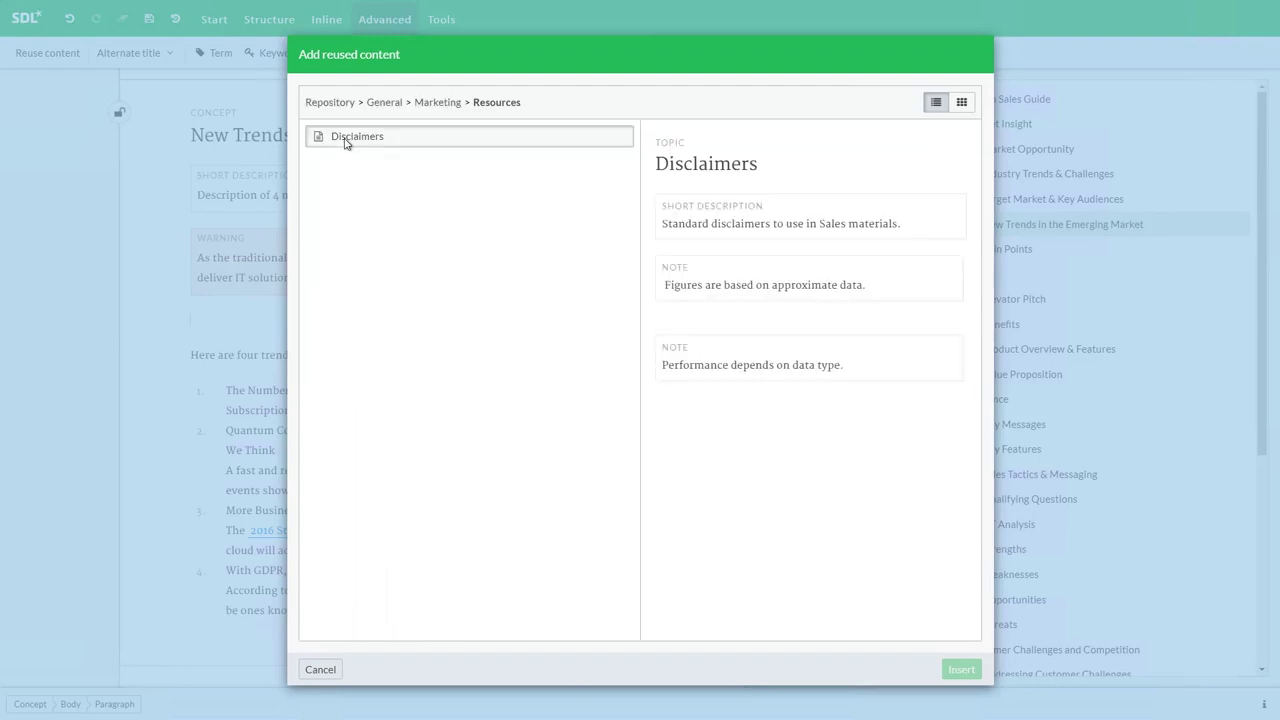
left_click(758, 290)
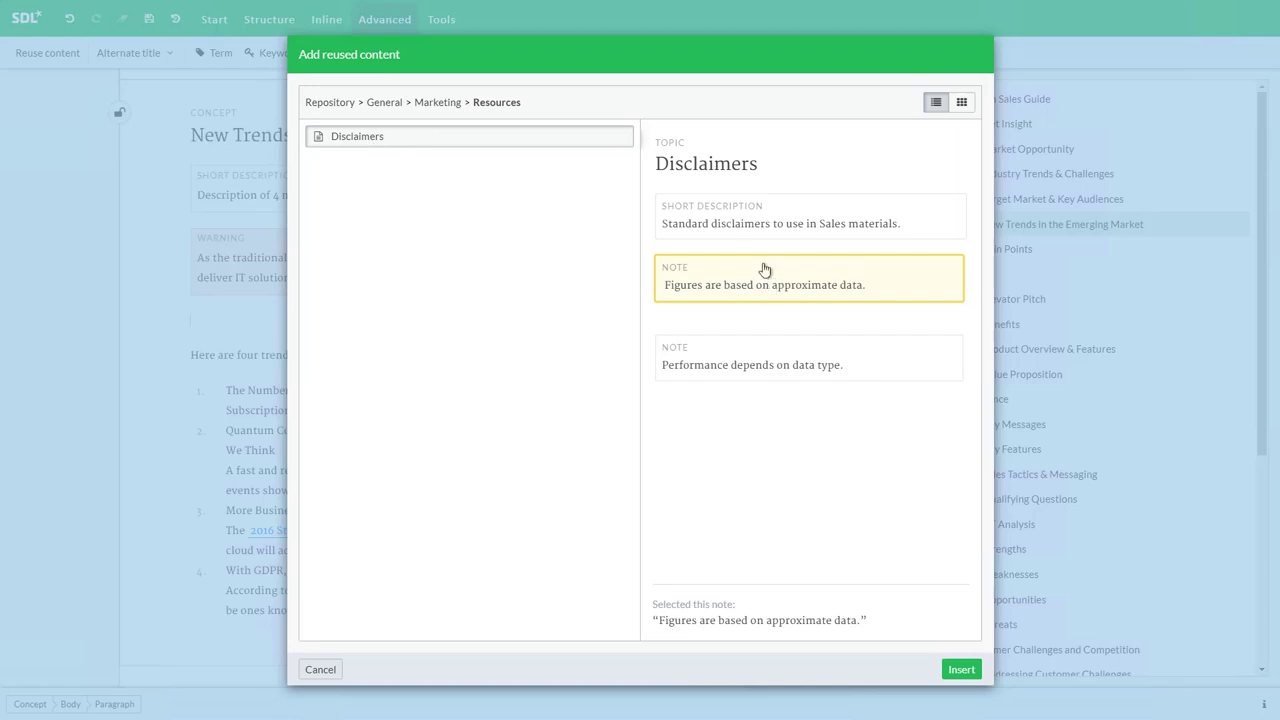
Insert the reused approximate-data note and preview its Disclaimers origin topic
left_click(962, 671)
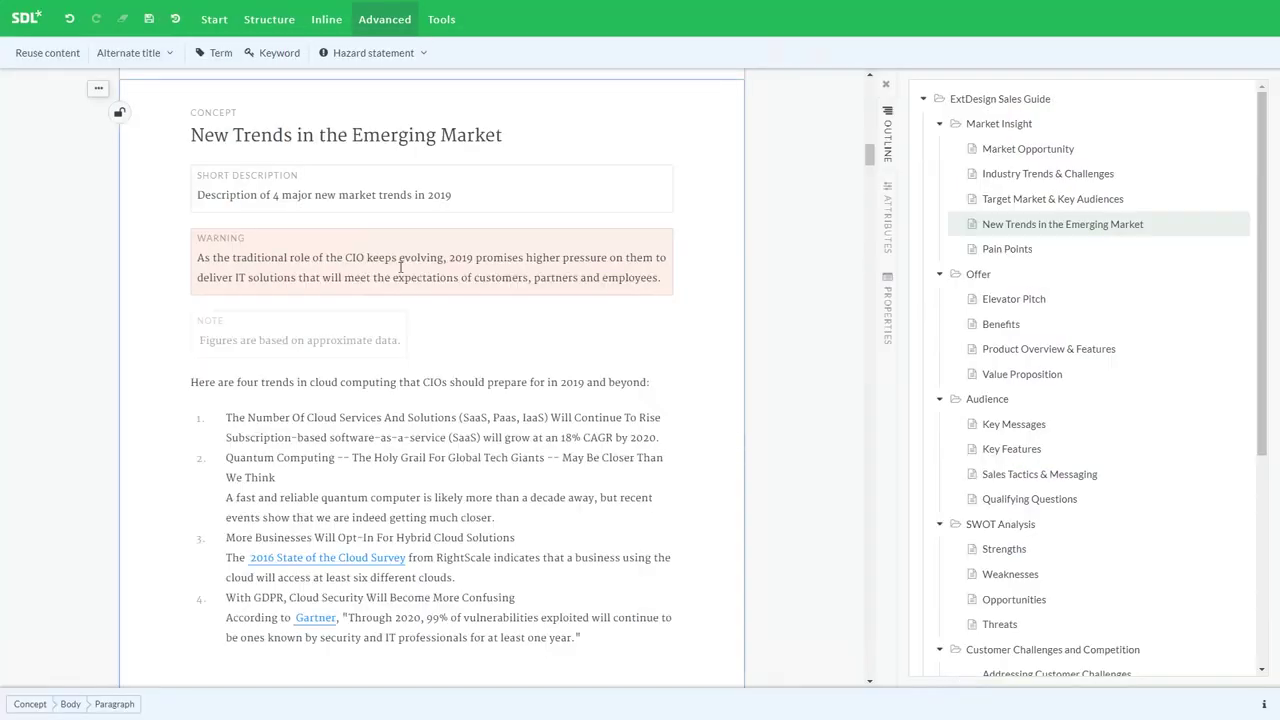
left_click(264, 343)
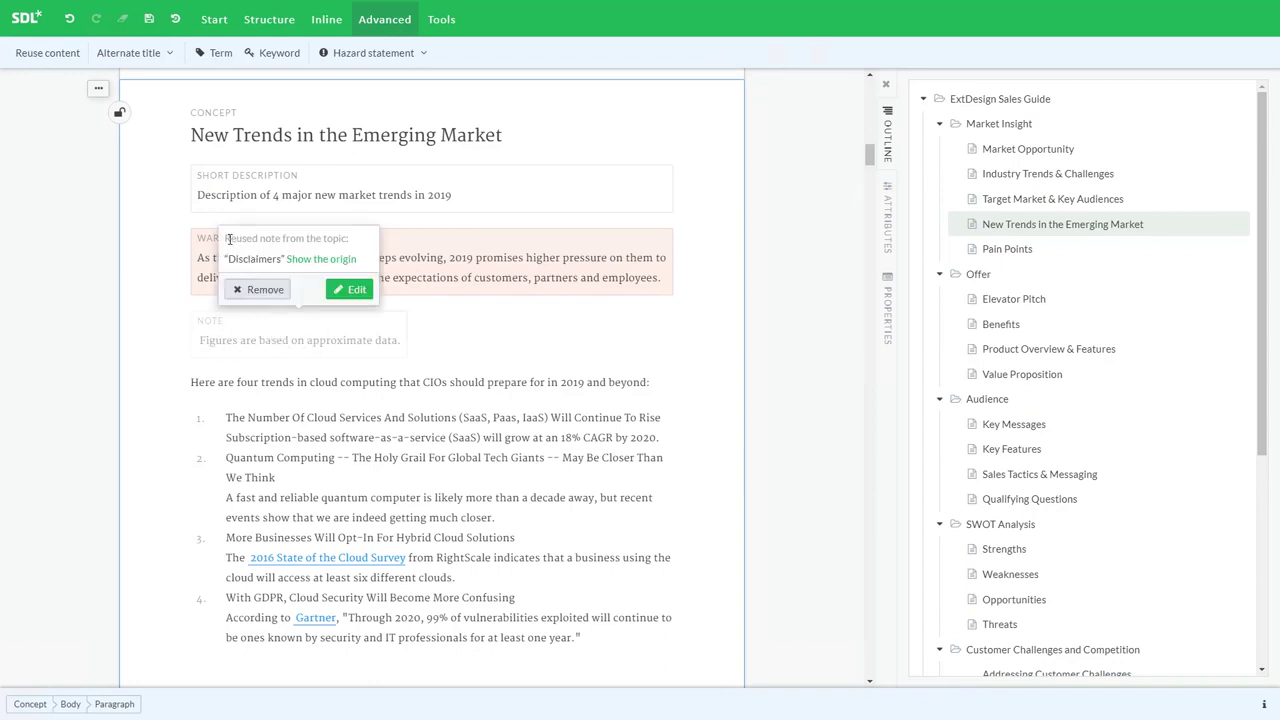
left_click_drag(229, 239, 346, 238)
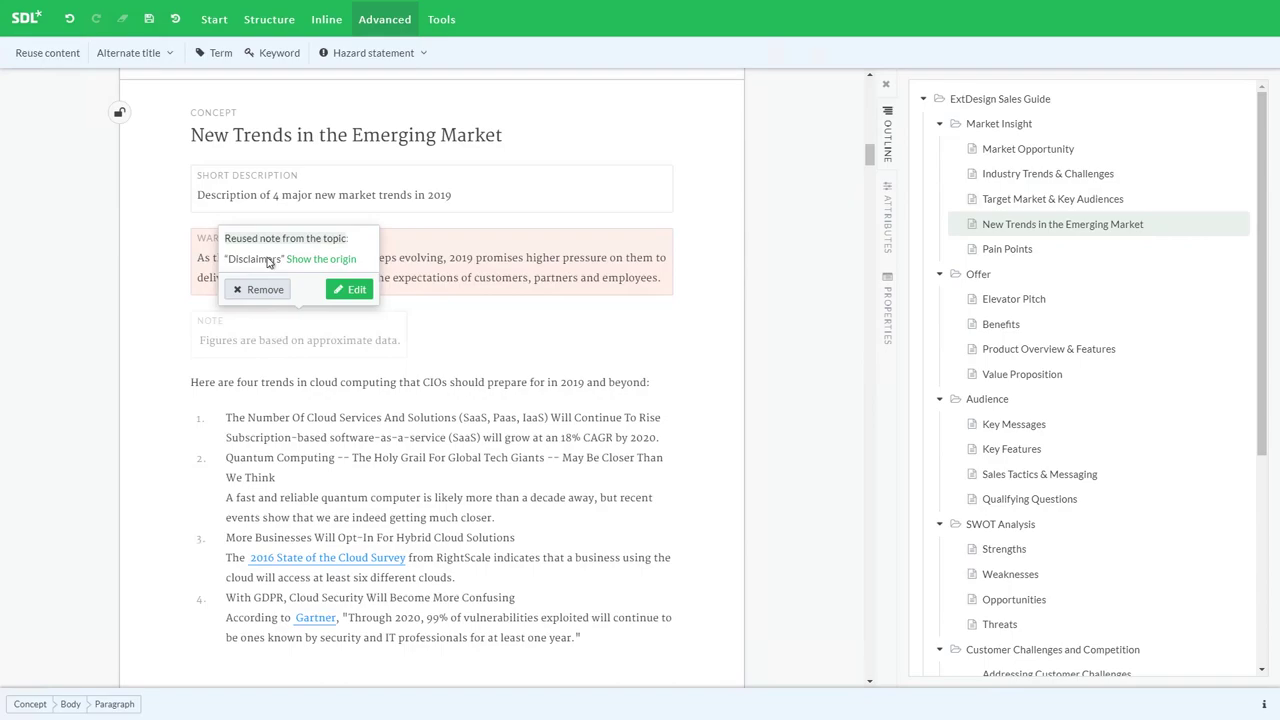
left_click(316, 262)
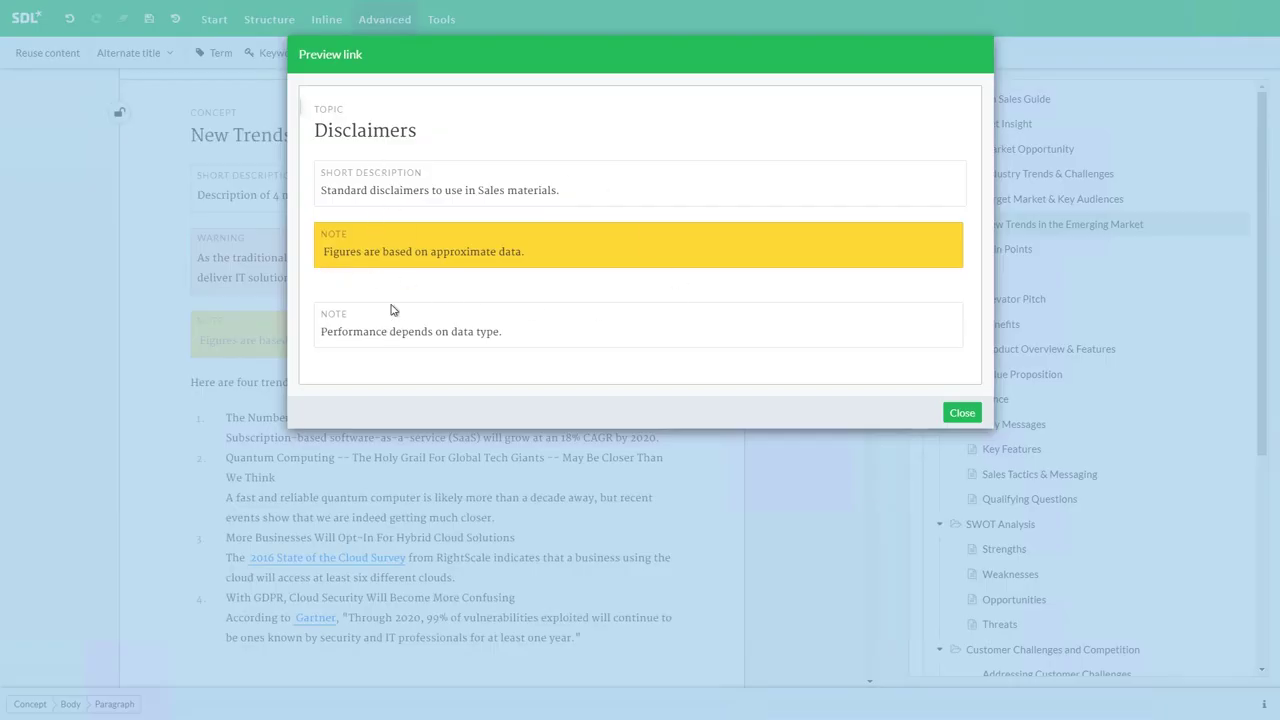
left_click(965, 413)
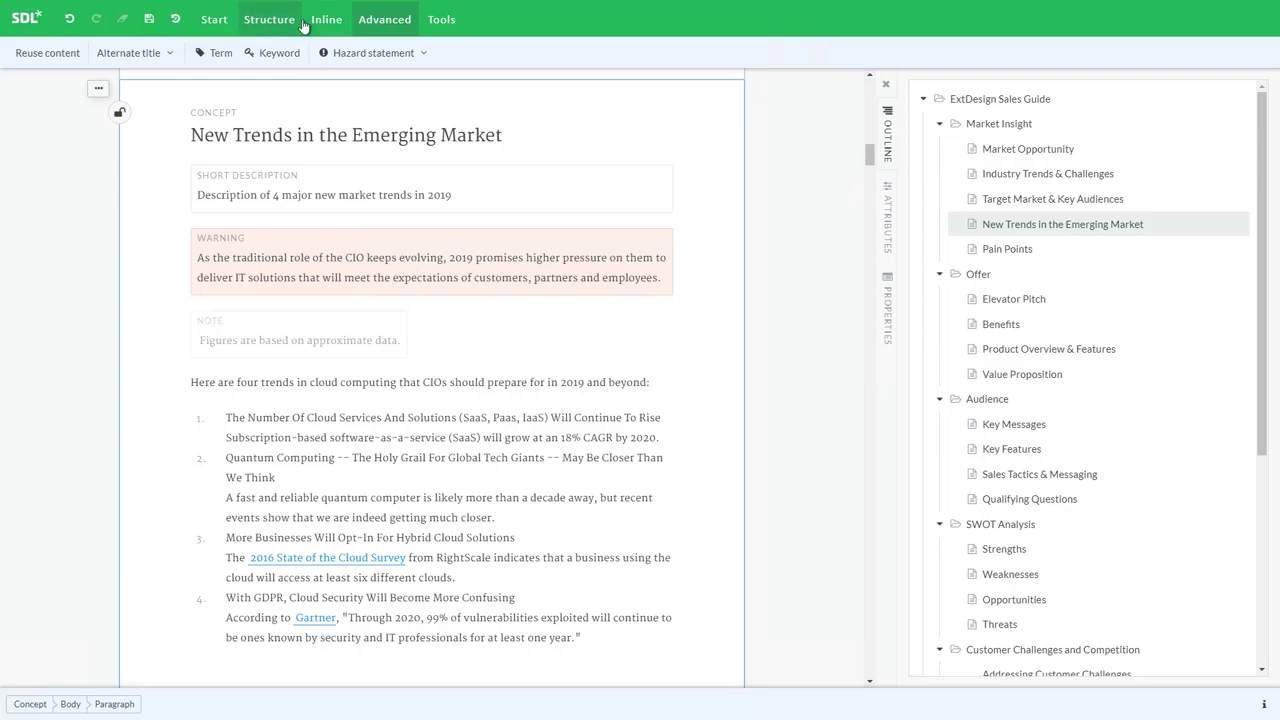
Add an empty paragraph above the trends text and insert a 3-column, 2-row generic table
key("Return")
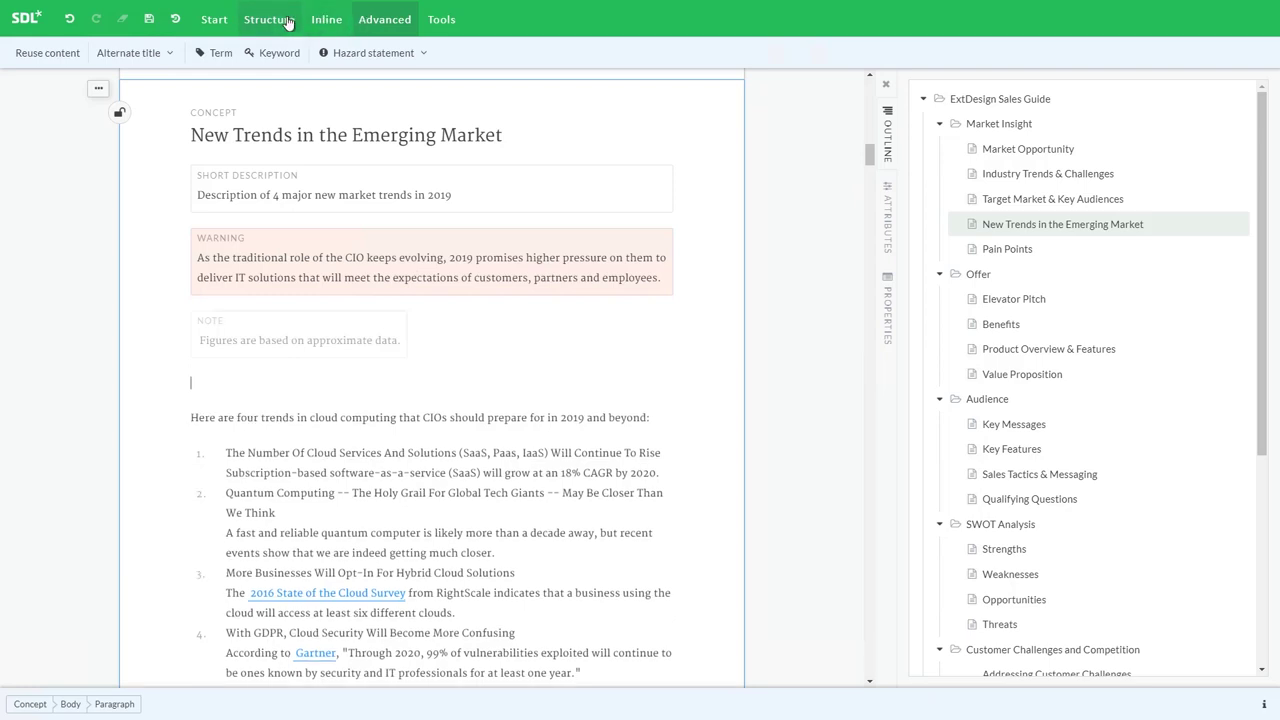
left_click(328, 22)
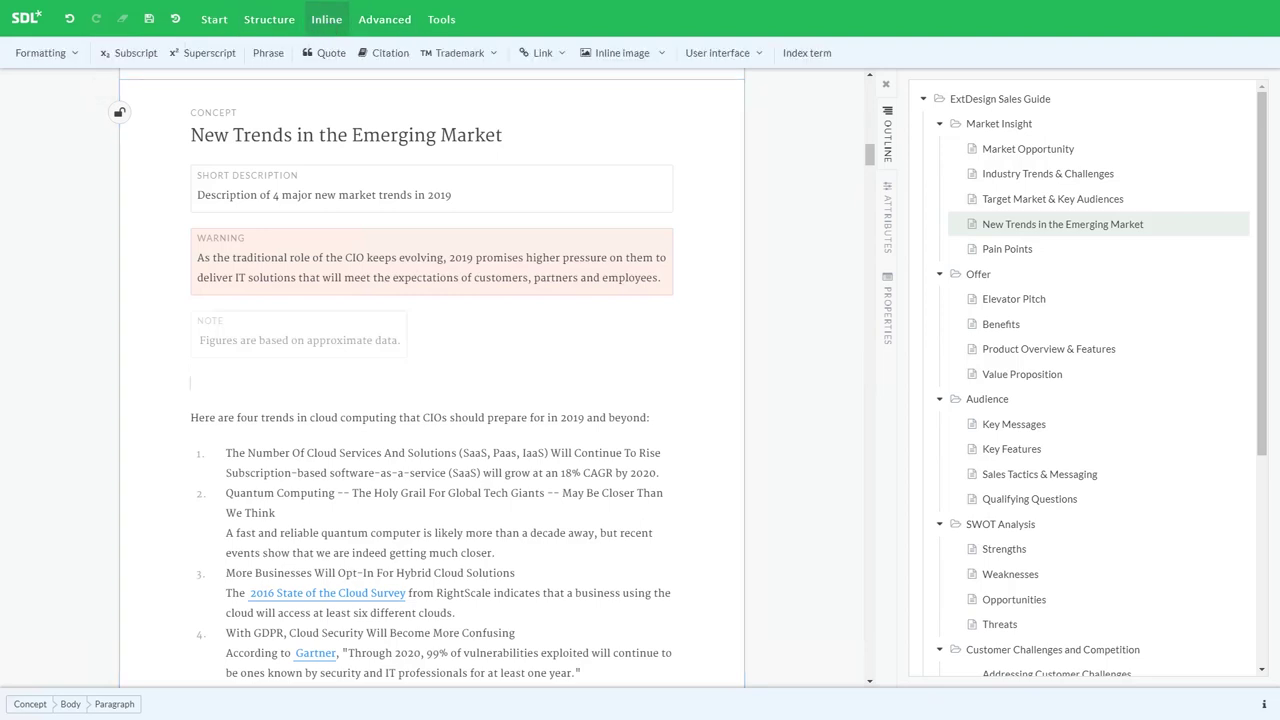
left_click(270, 20)
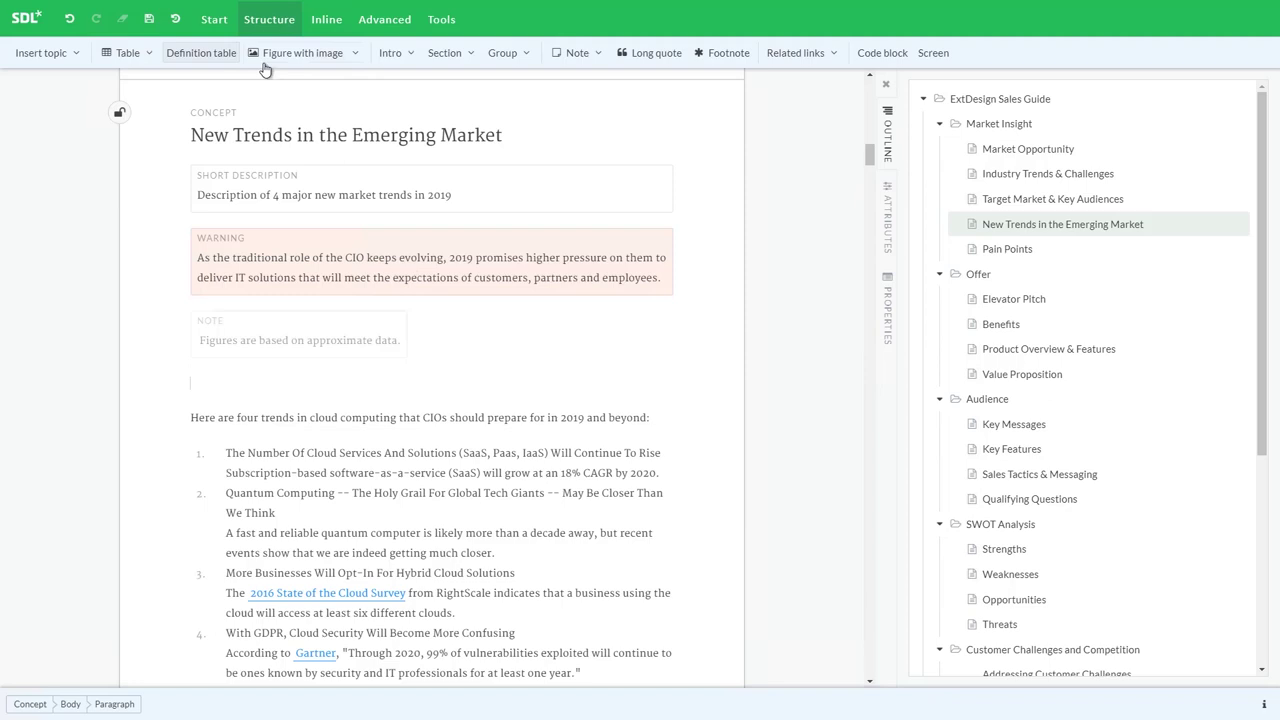
left_click(130, 53)
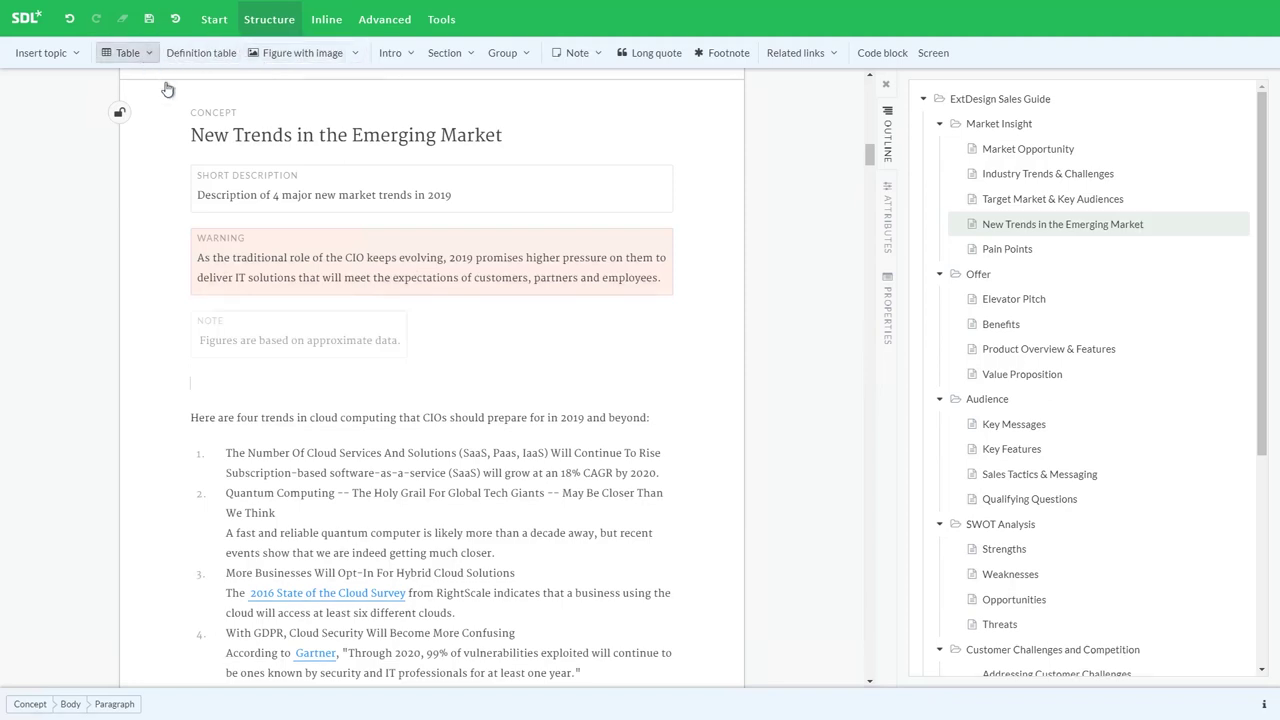
mouse_move(160, 102)
mouse_move(182, 80)
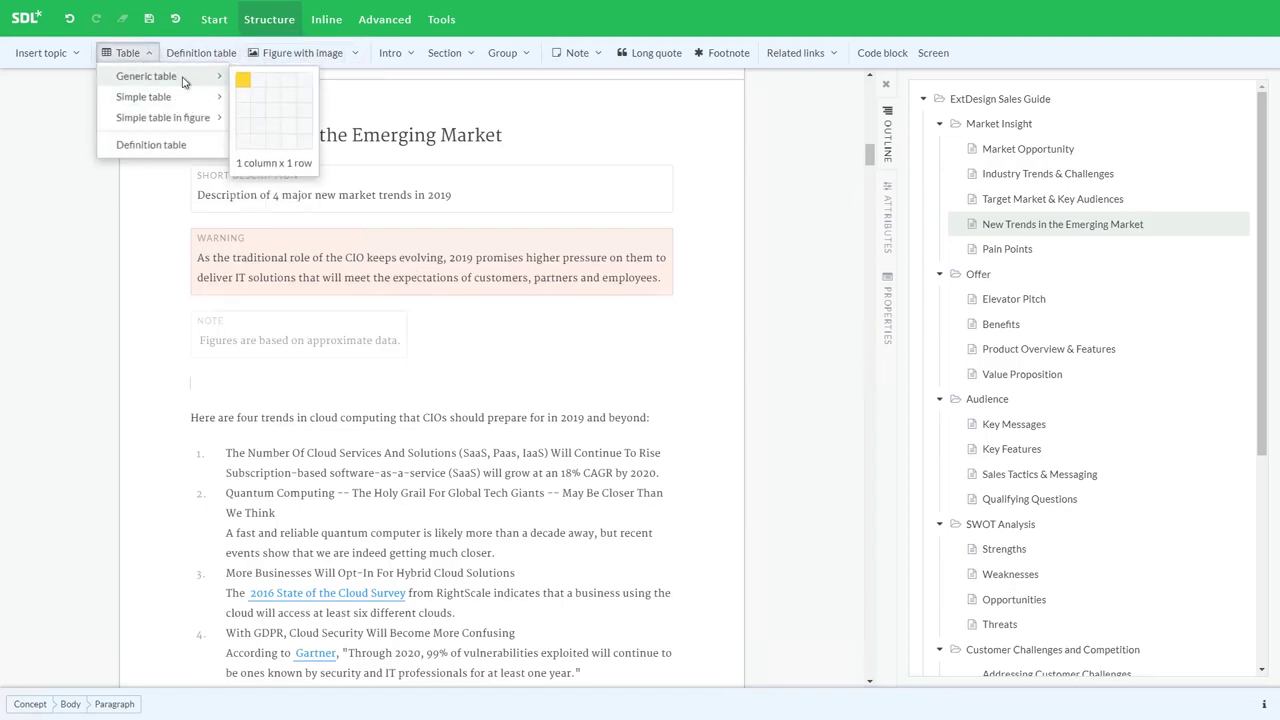
left_click(274, 100)
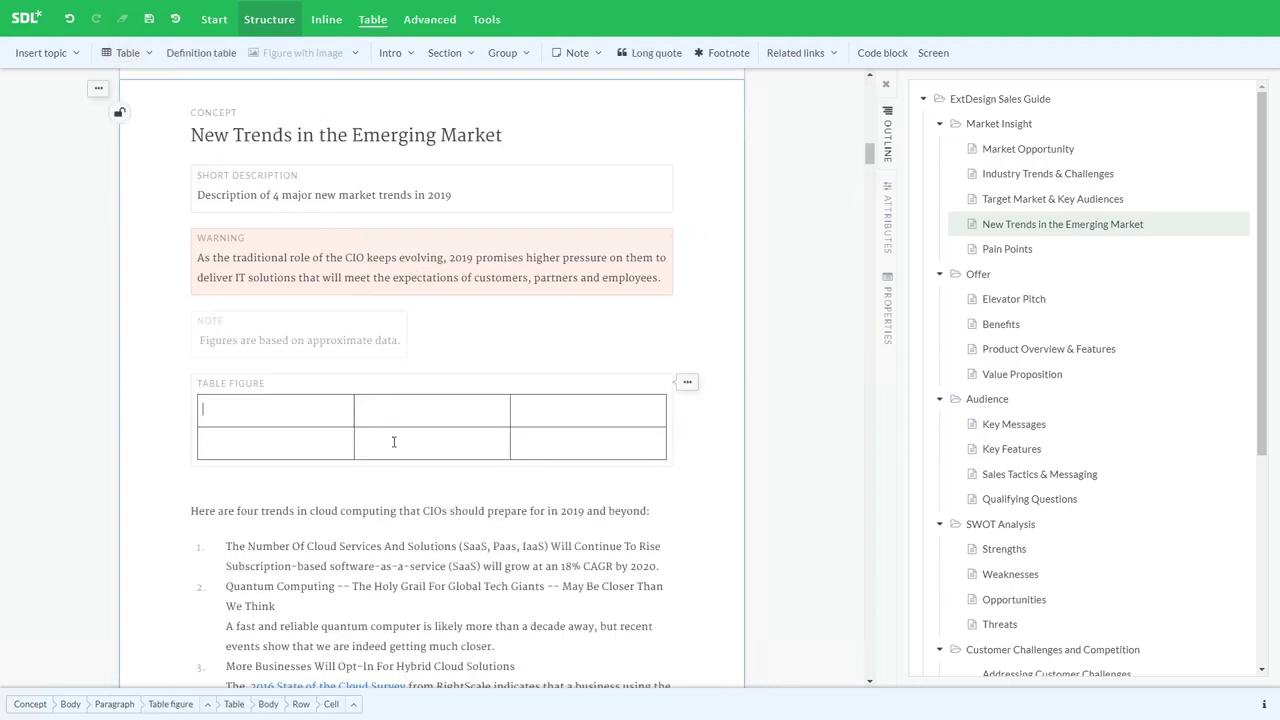
Fill the table's header row with Trend, Reason and Proof
type("t")
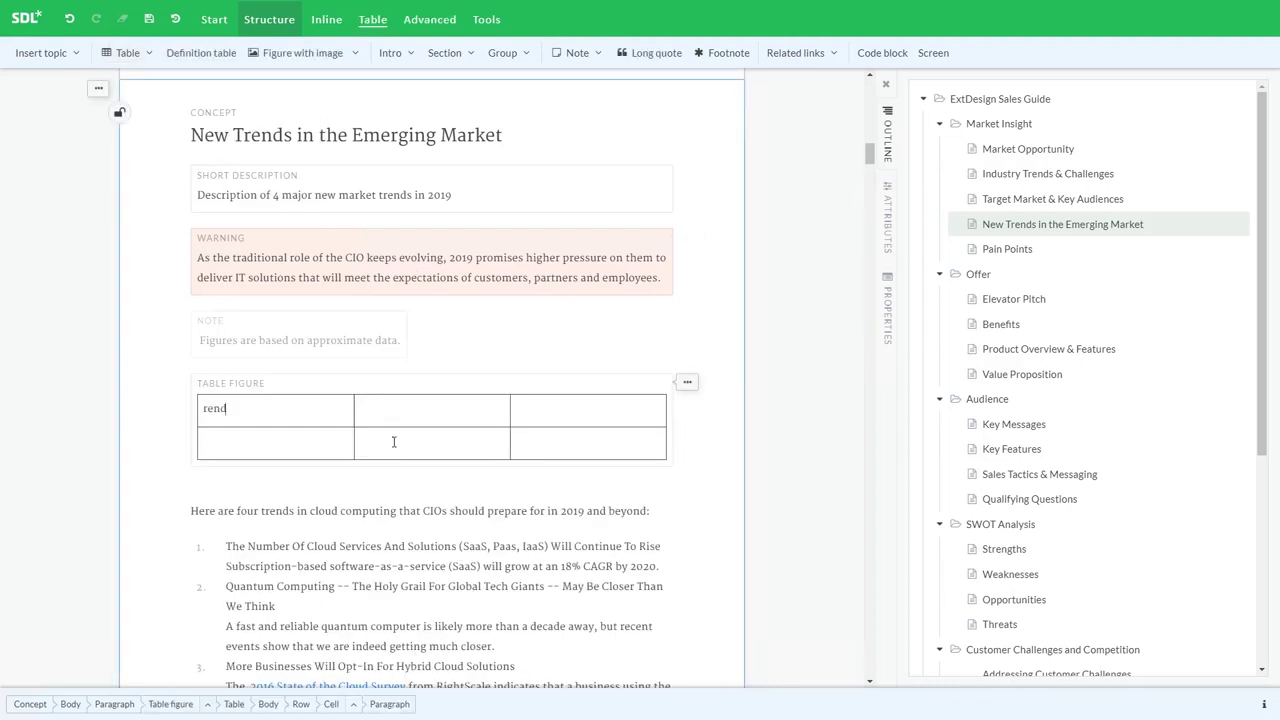
key("Tab")
type("B")
key("Tab")
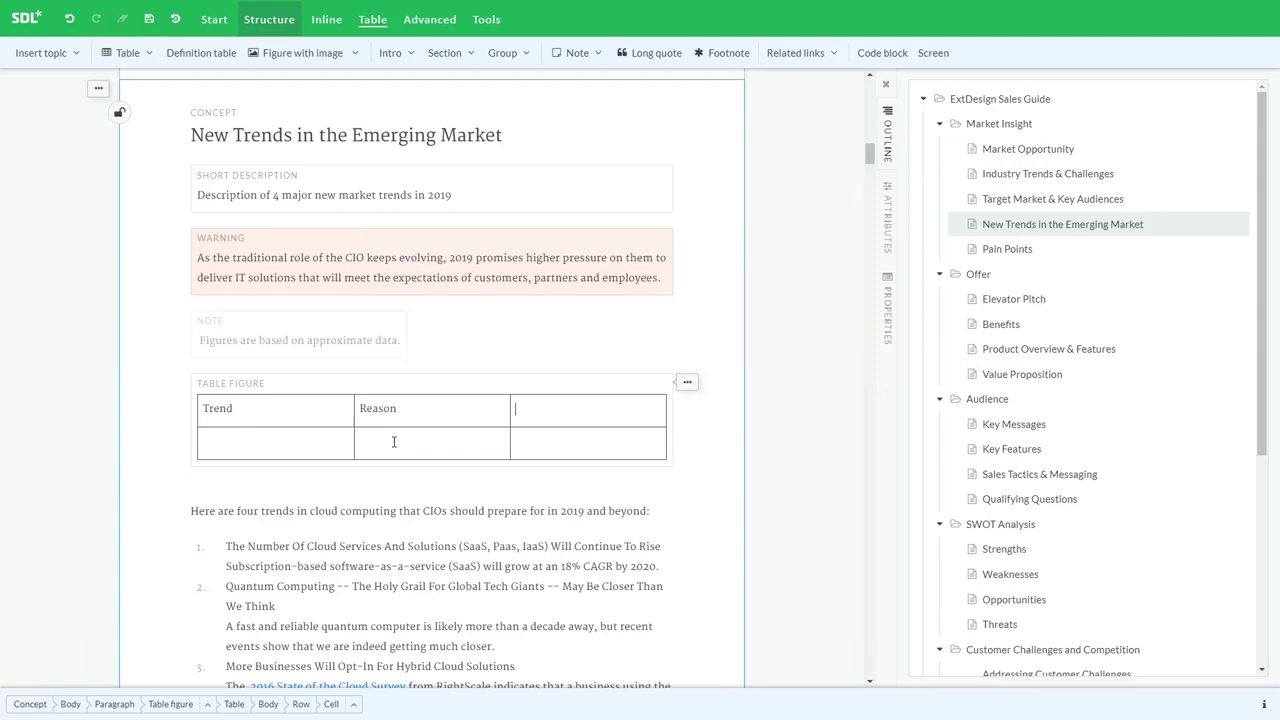
type("Pri")
key("Tab")
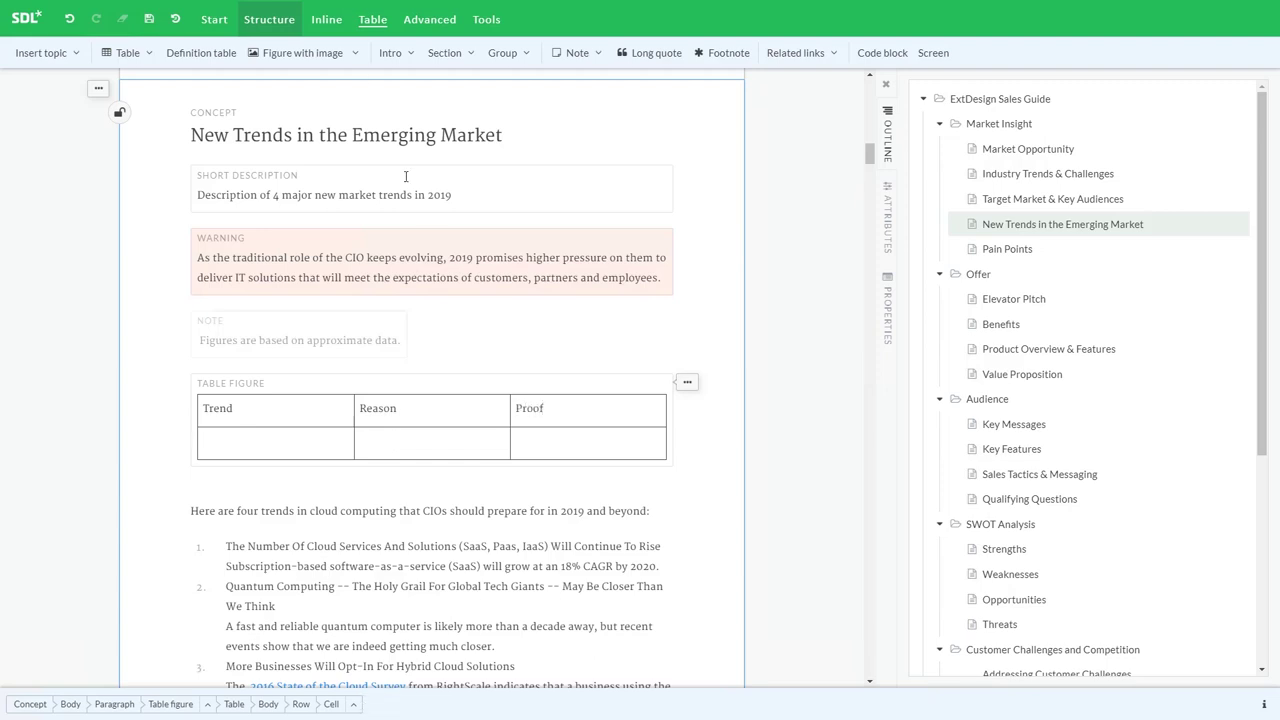
Look through the table's column and cell split/merge options without changing anything
left_click(373, 19)
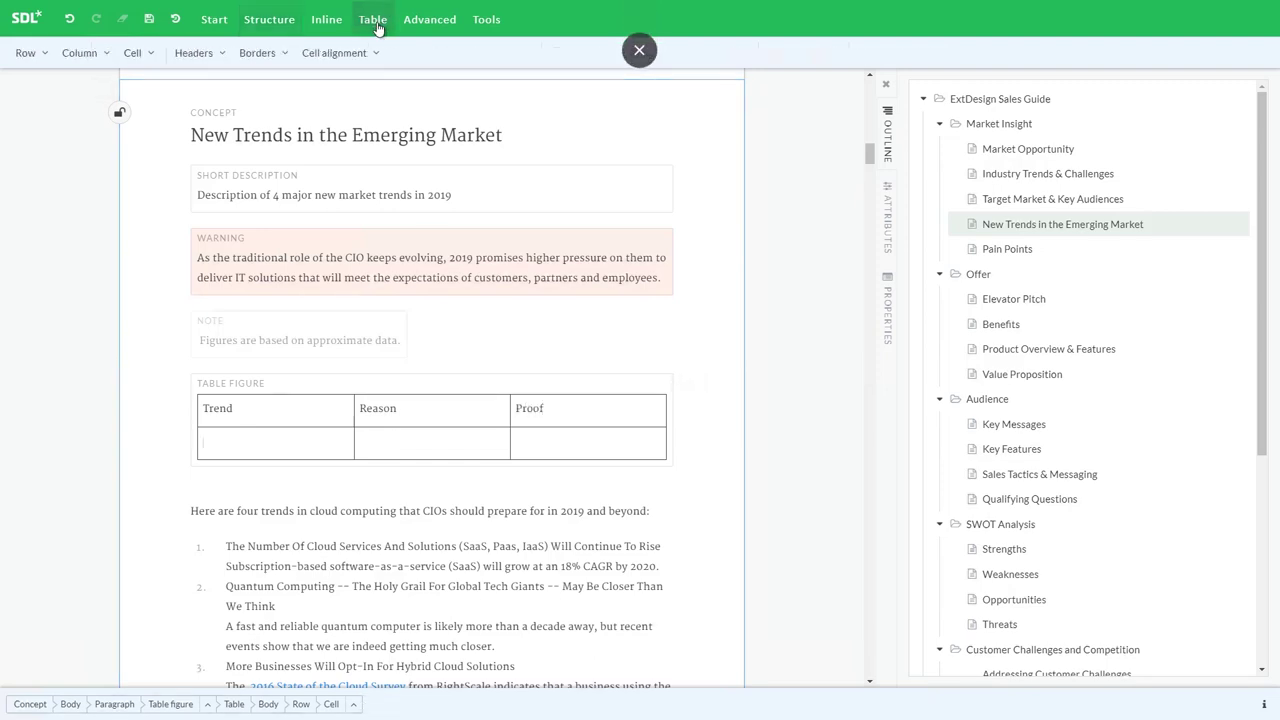
left_click(101, 58)
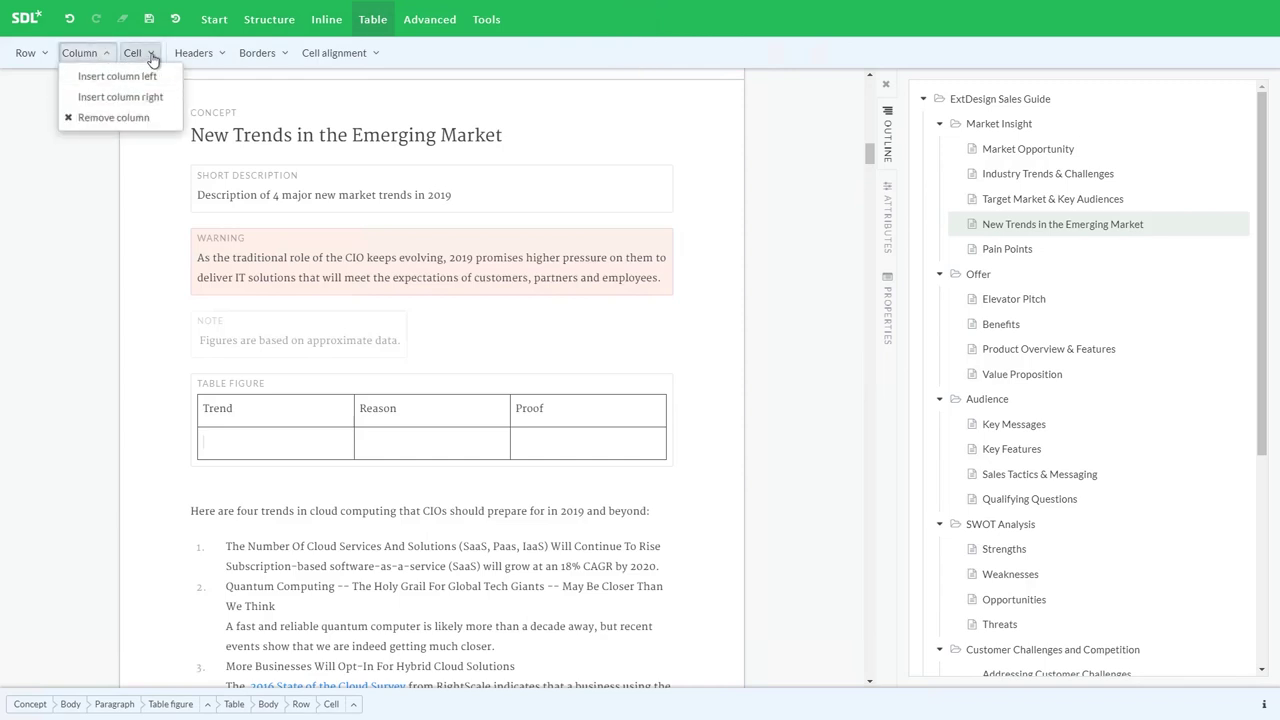
left_click(146, 56)
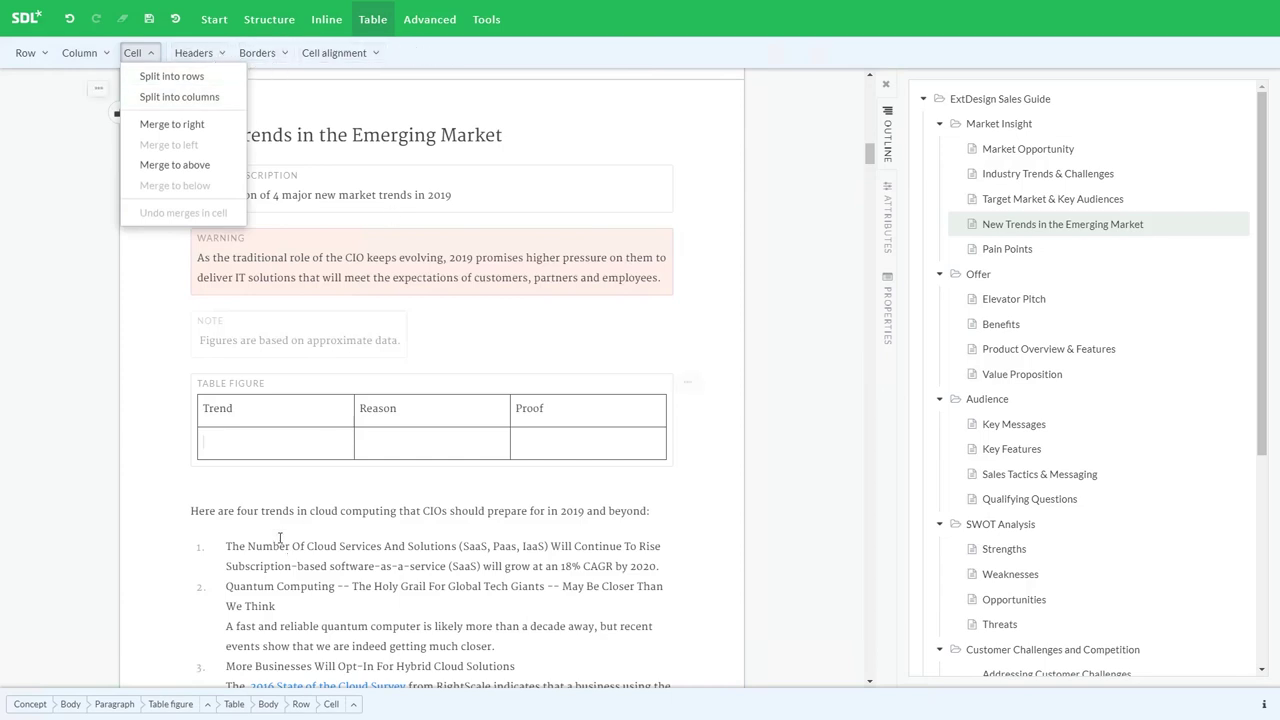
left_click(258, 440)
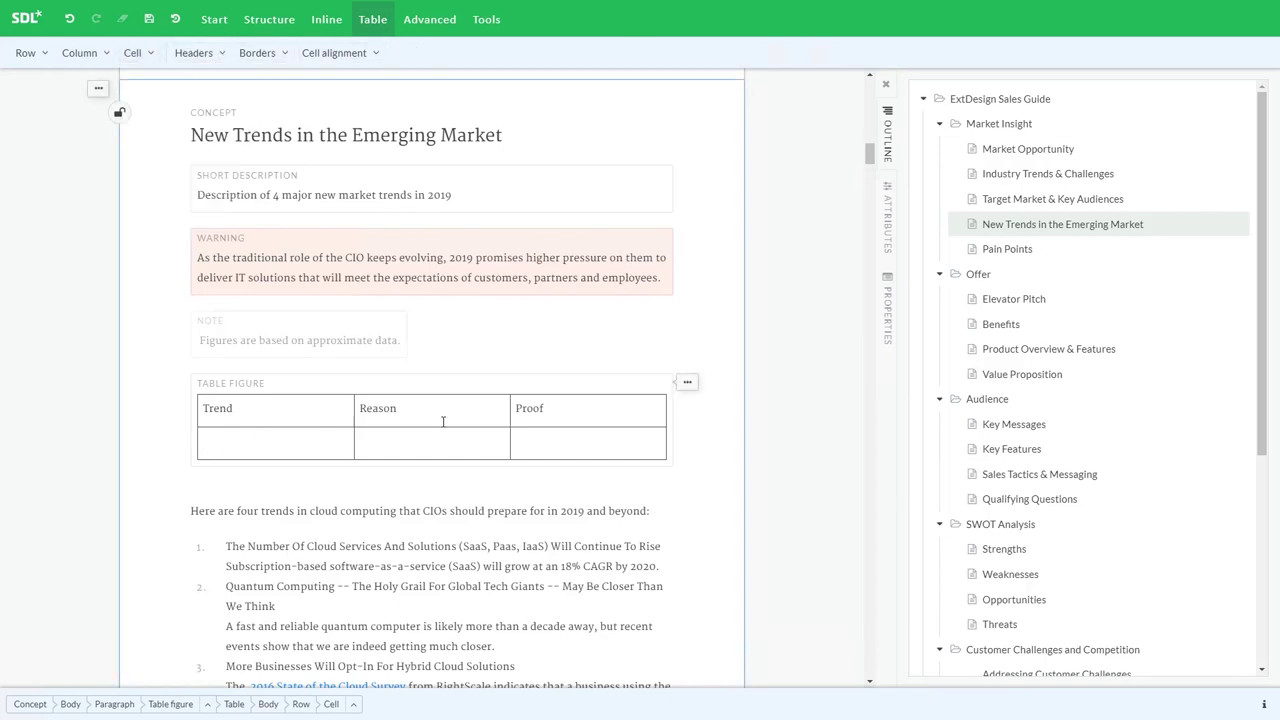
Enter 'Arrows point up' and 'They look better' in row two, leaving Proof empty
type("Arrows point up")
key("Tab")
type("They")
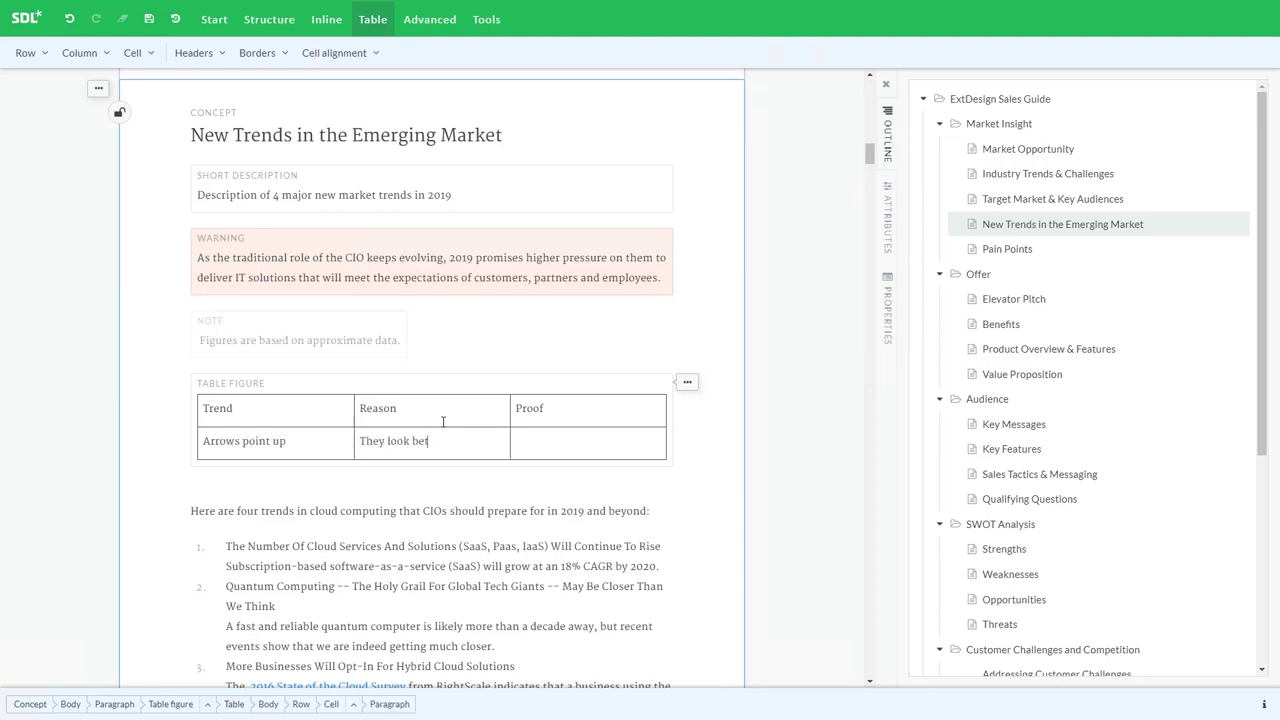
left_click(664, 433)
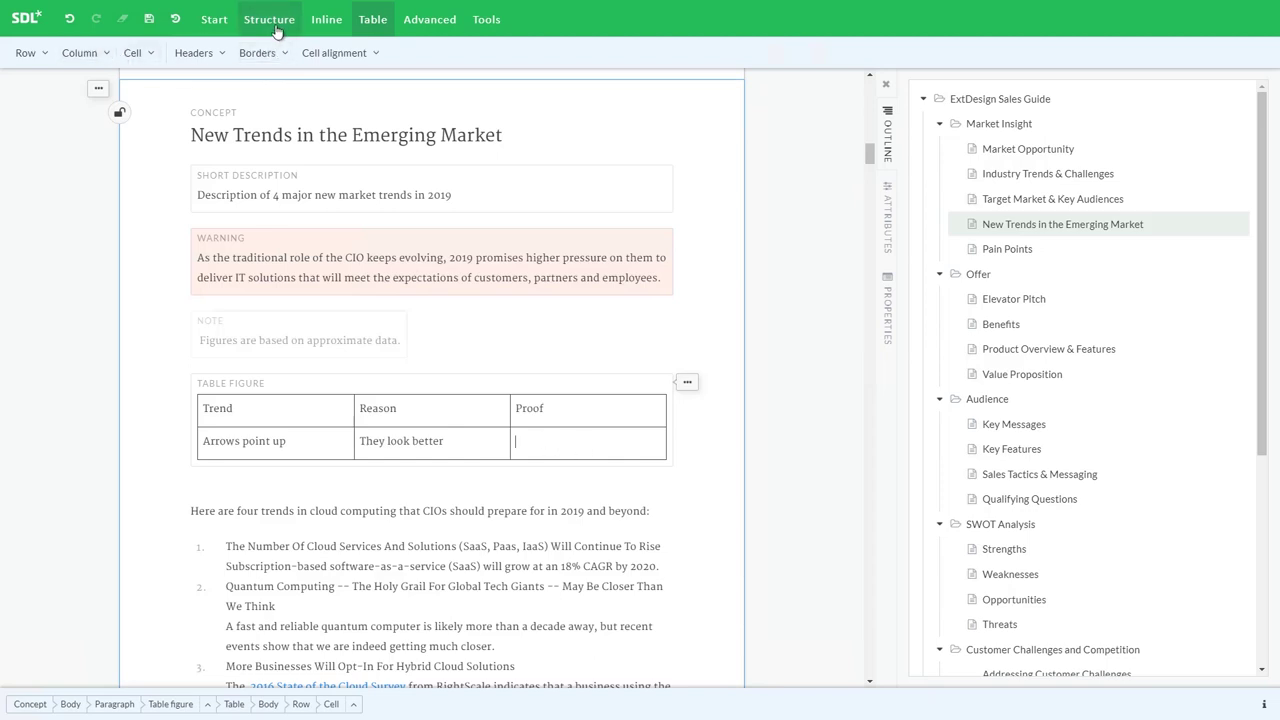
left_click(327, 24)
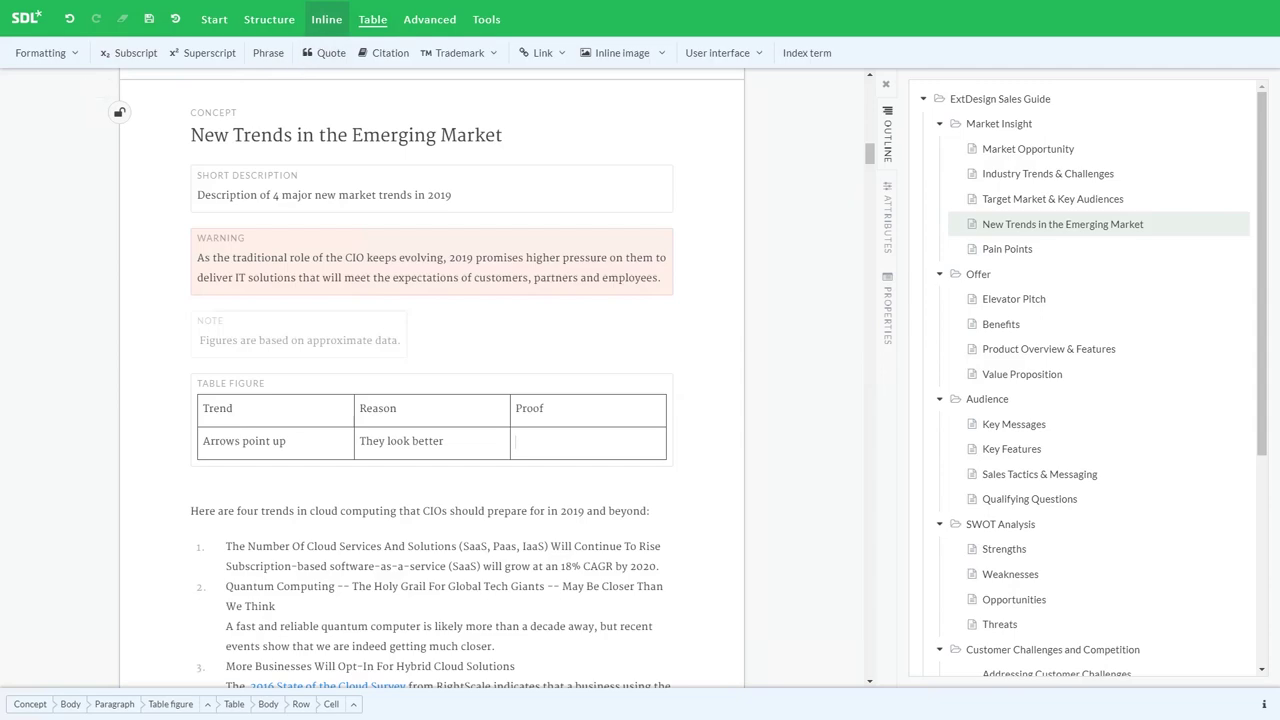
Insert the chart-arrow-up image from General > Marketing > Images into row two's Proof cell
left_click(626, 58)
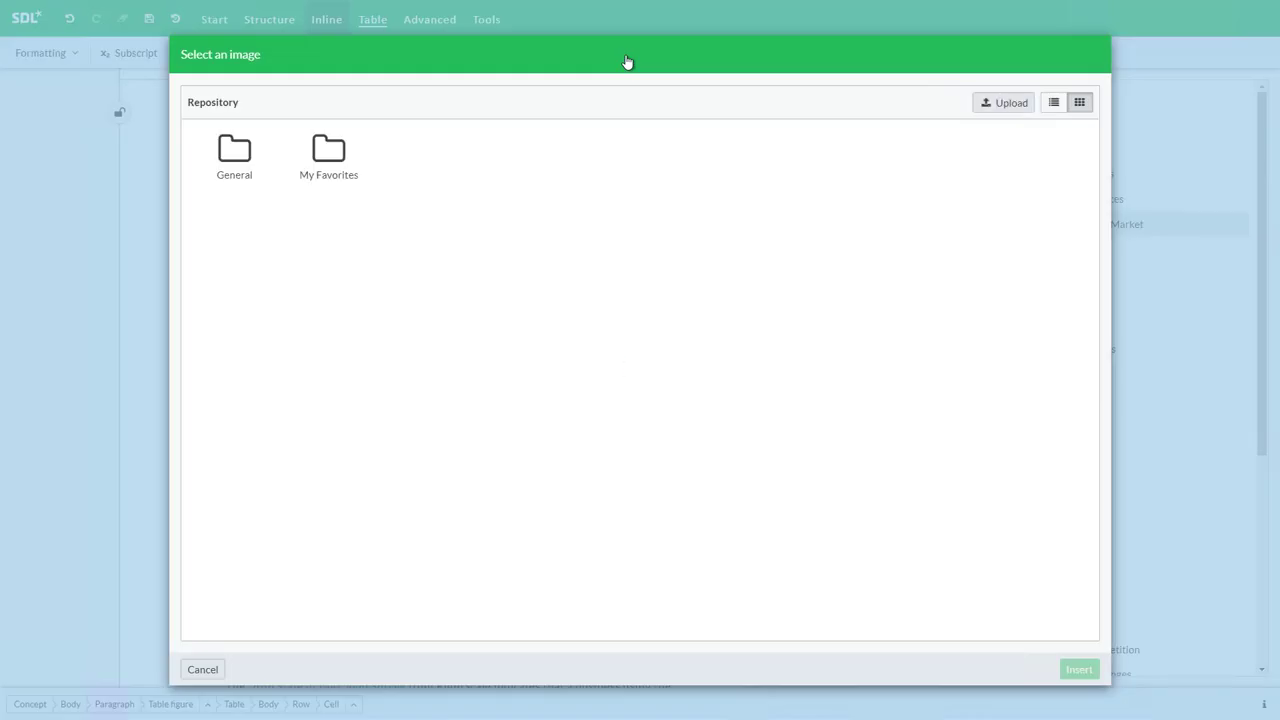
double_click(234, 158)
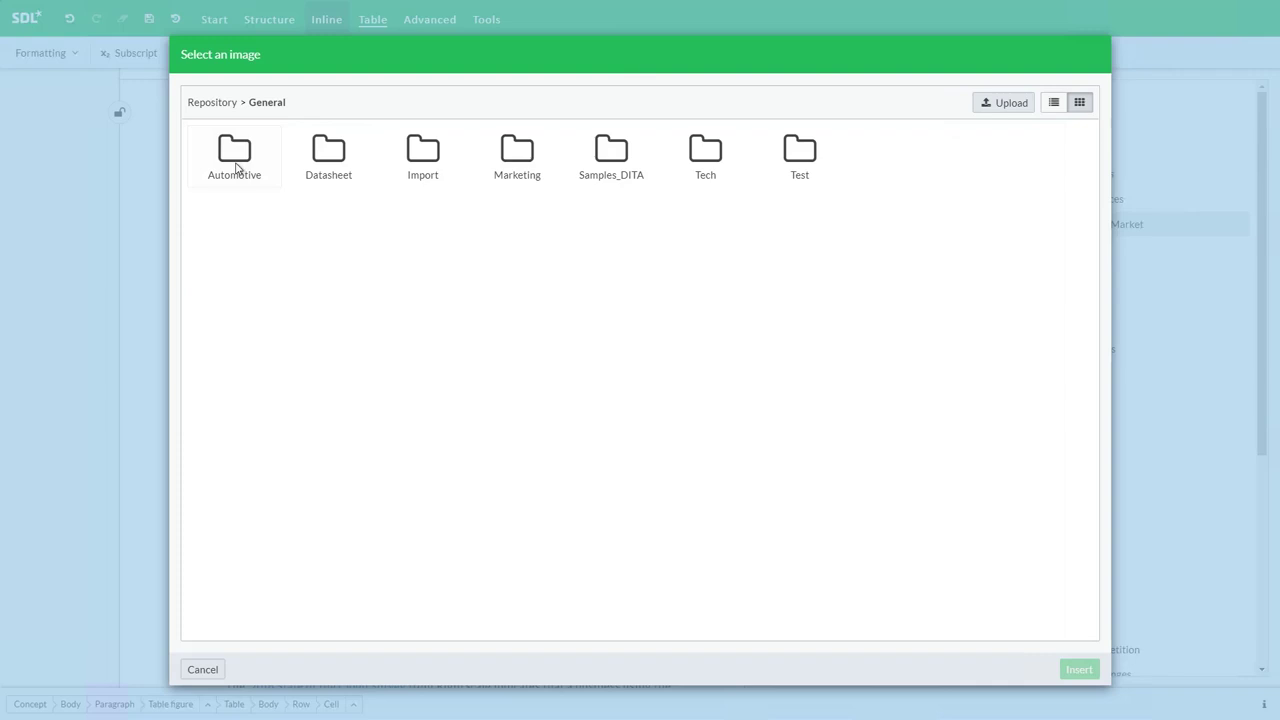
double_click(533, 152)
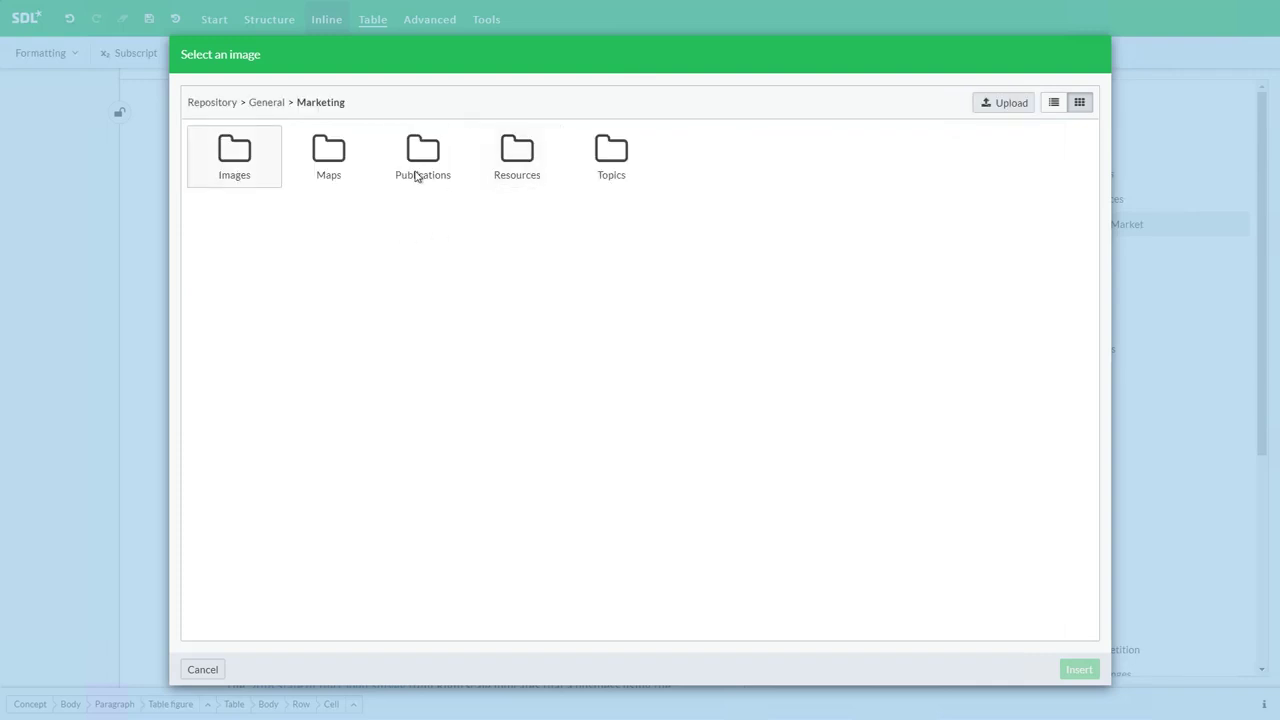
double_click(226, 160)
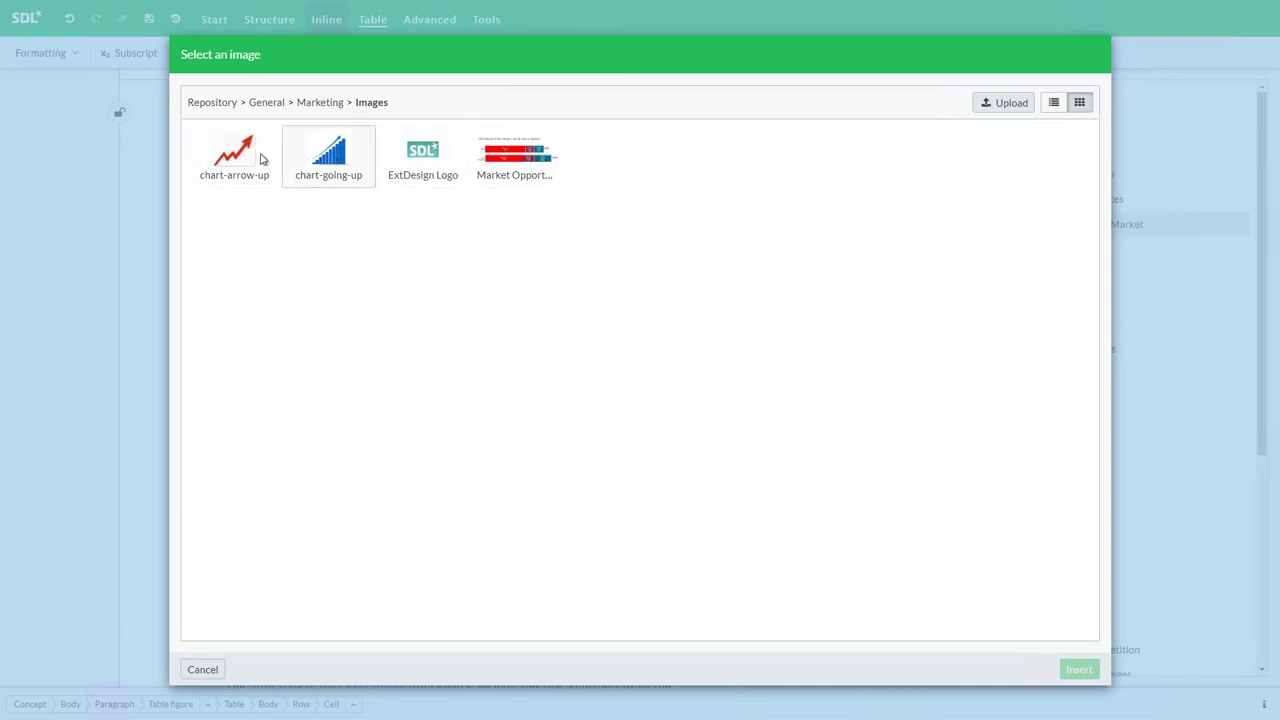
left_click(239, 163)
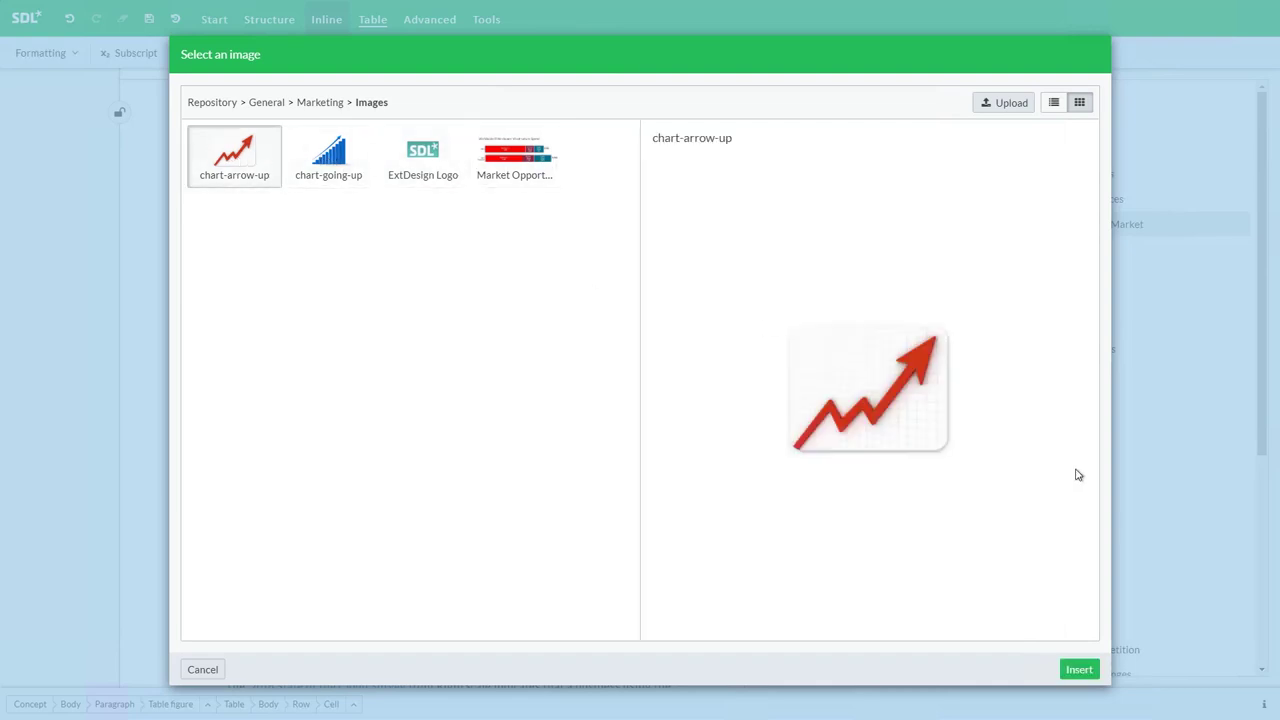
left_click(1079, 670)
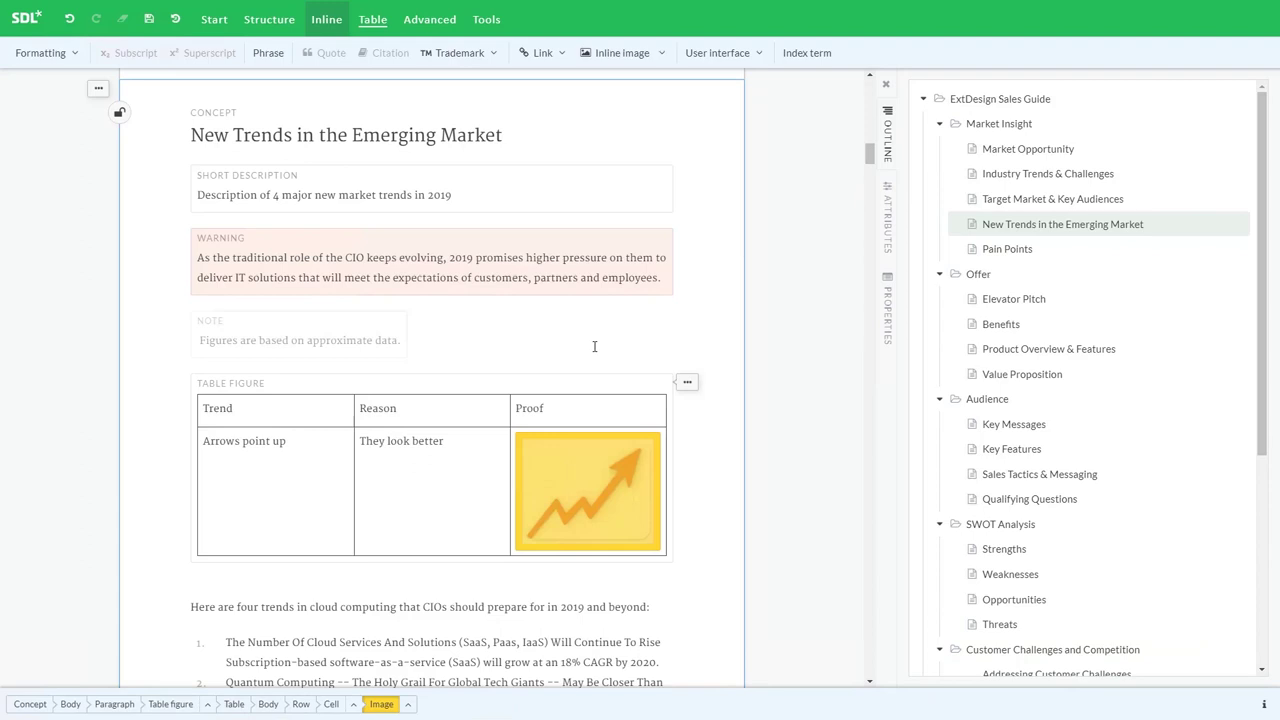
left_click(554, 406)
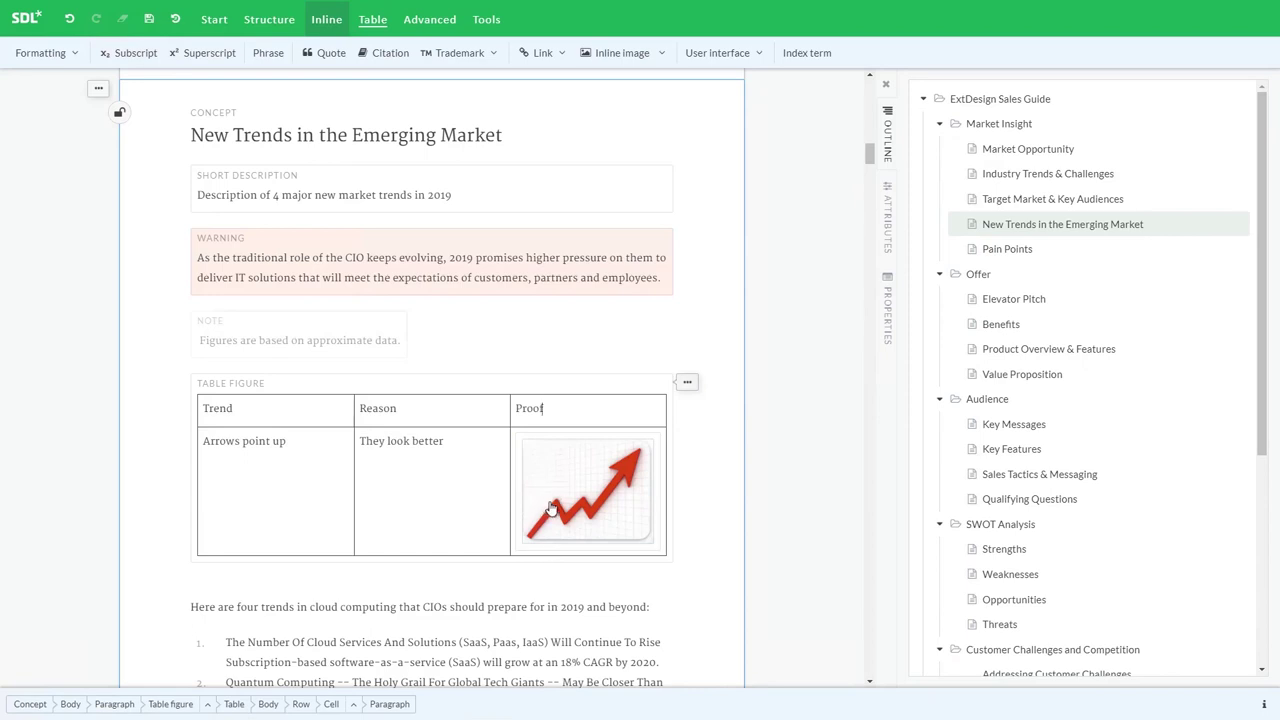
Save all changes, including the completed Trend/Reason/Proof table, to the New Trends topic
left_click(688, 385)
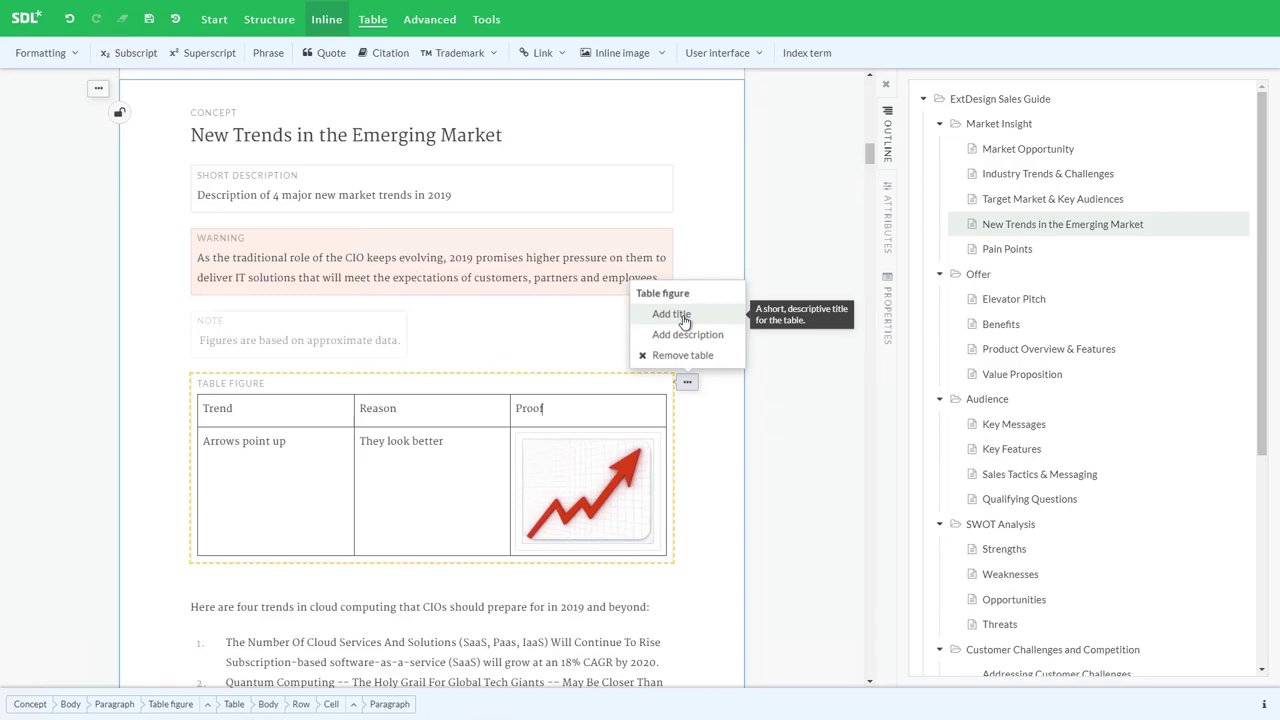
left_click(630, 329)
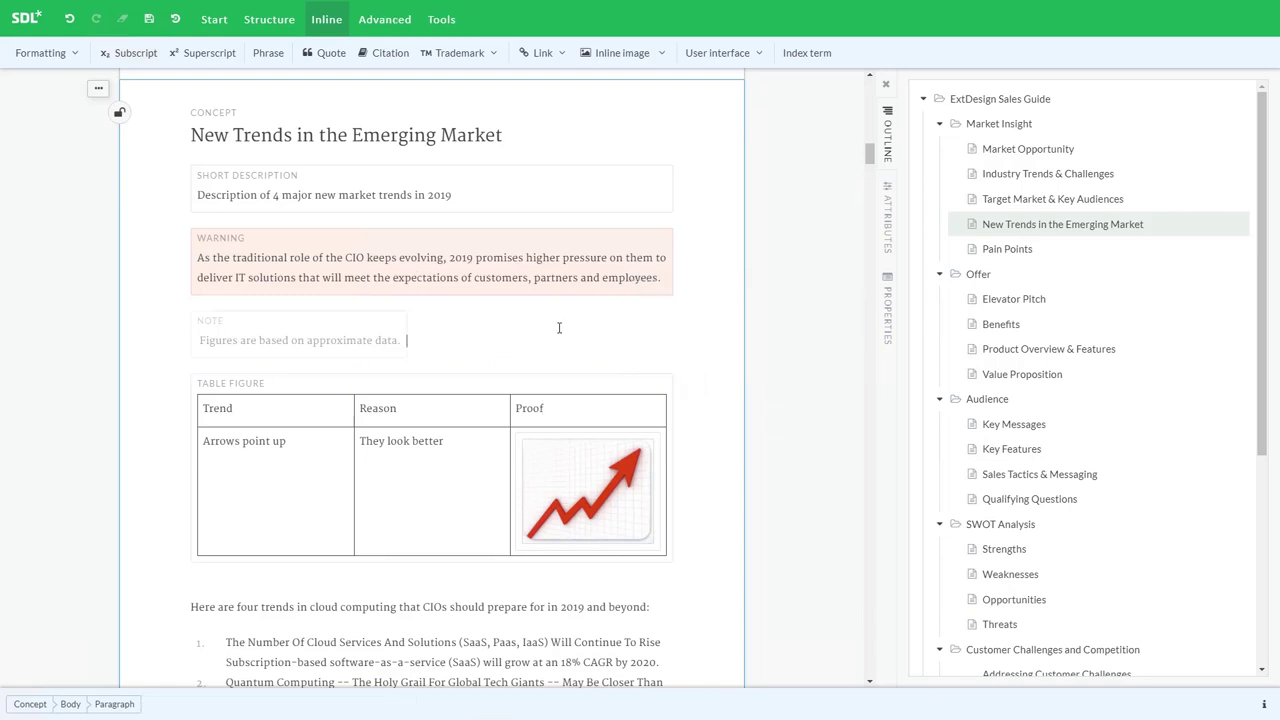
mouse_move(243, 395)
left_click(100, 90)
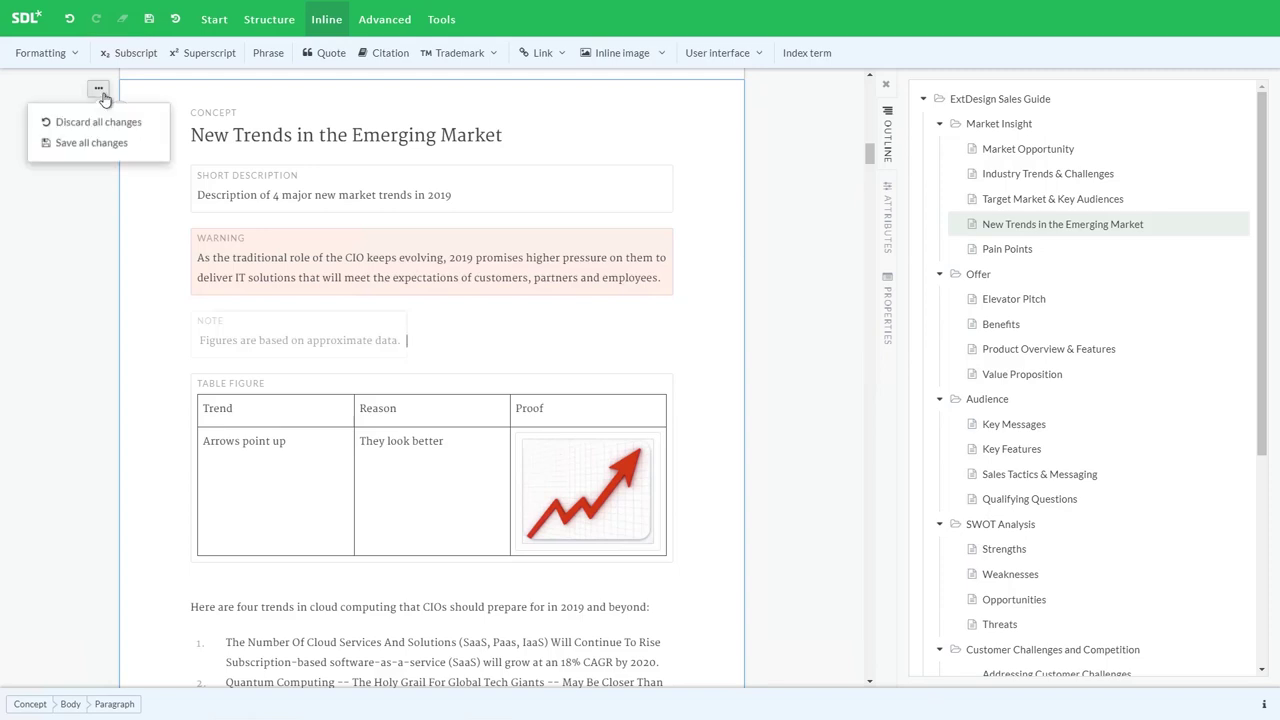
left_click(106, 151)
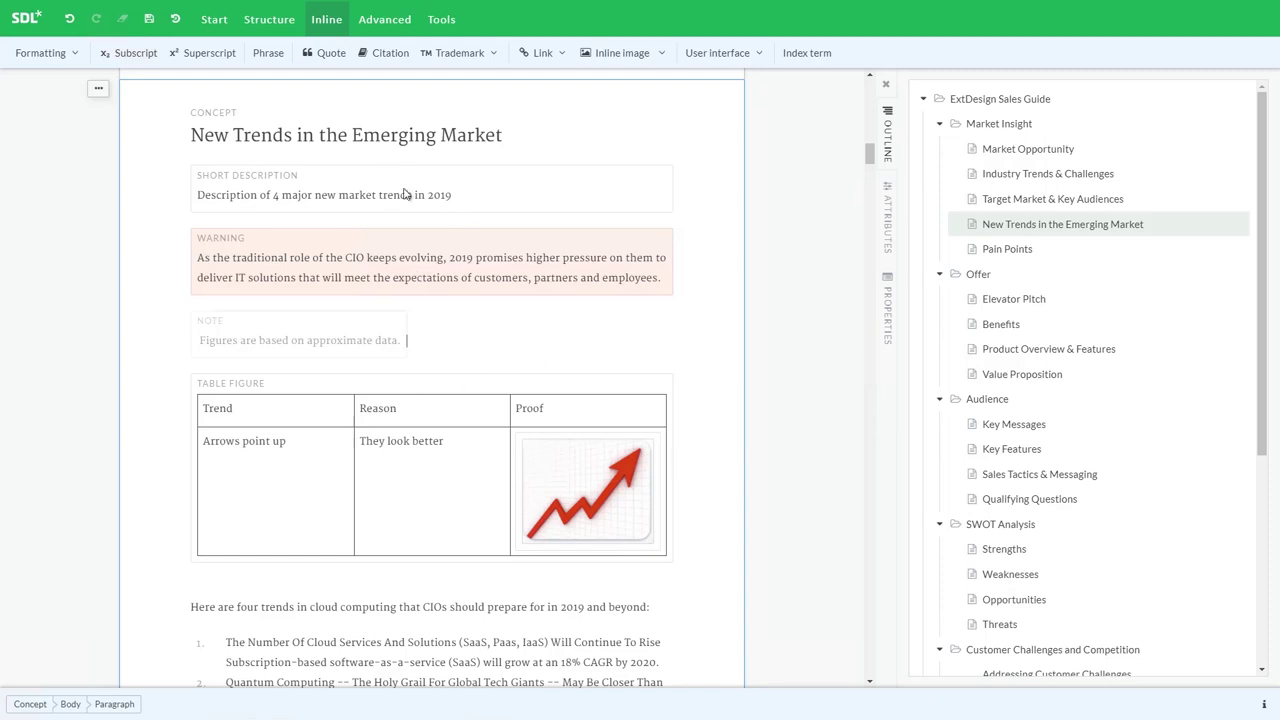
Set the New Trends topic's status to To be reviewed and assign it a reviewer
left_click(888, 316)
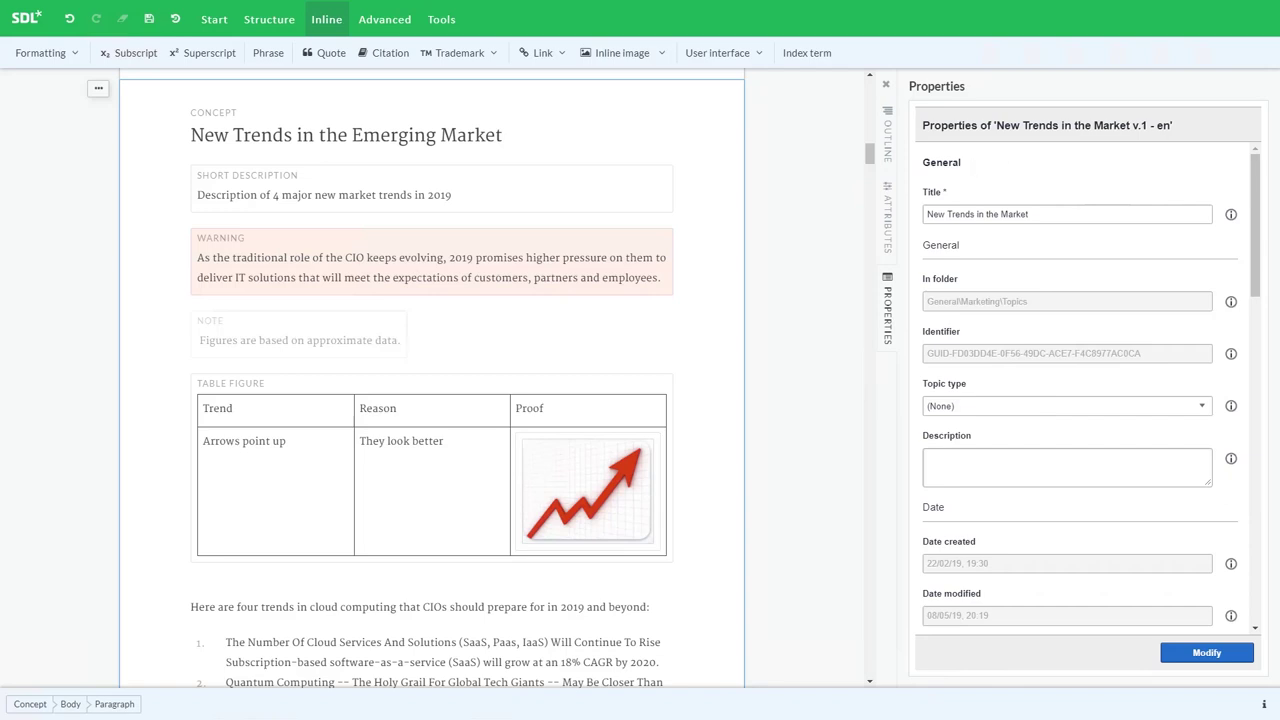
left_click_drag(1257, 255, 1278, 514)
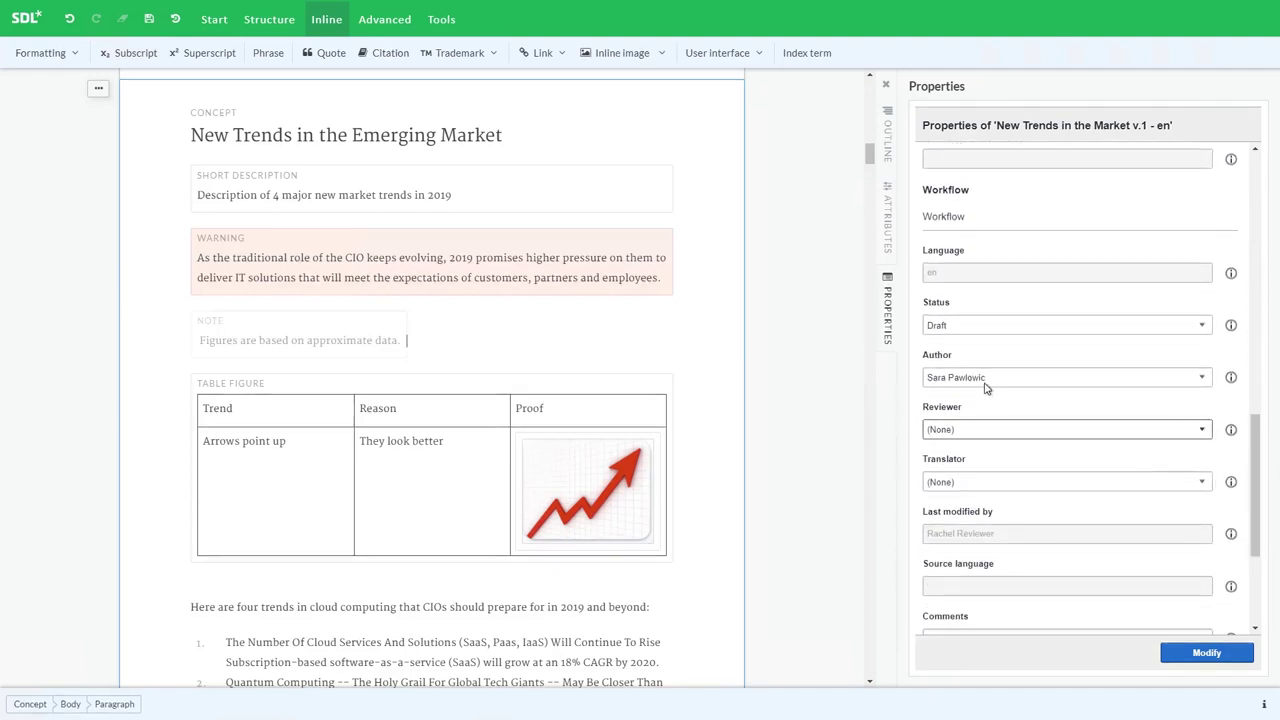
left_click(952, 329)
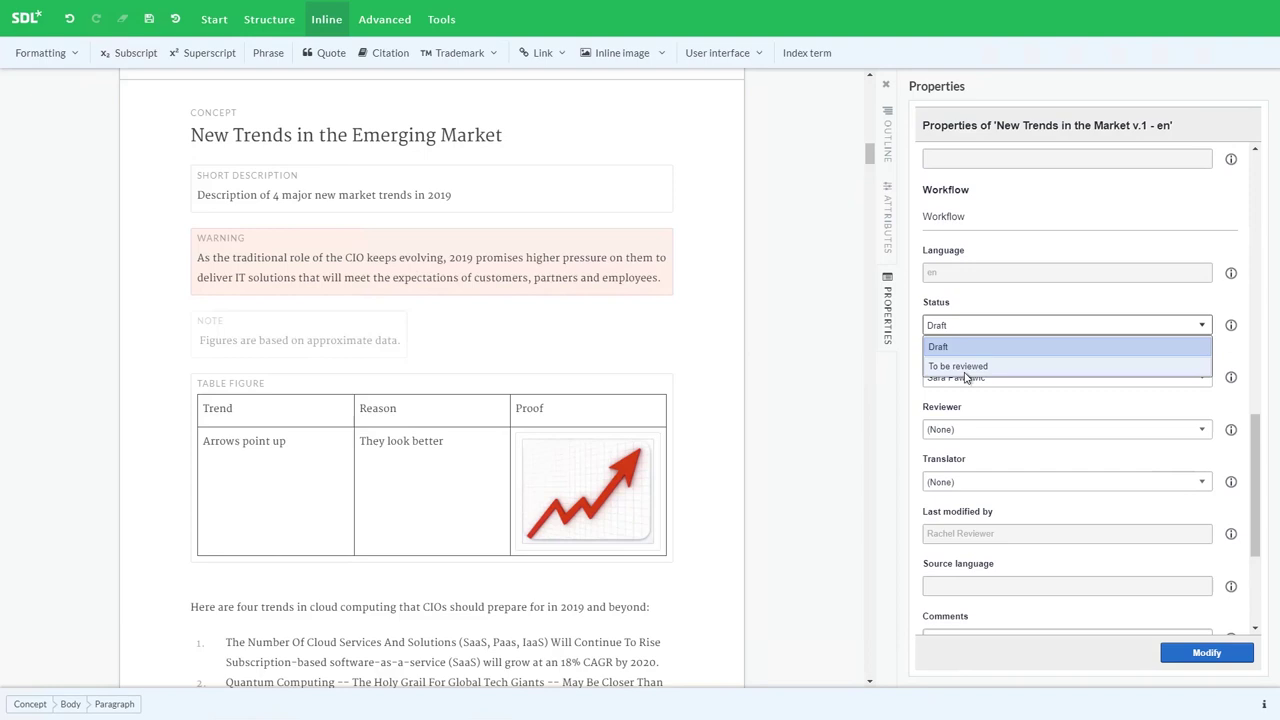
left_click(967, 368)
left_click(950, 430)
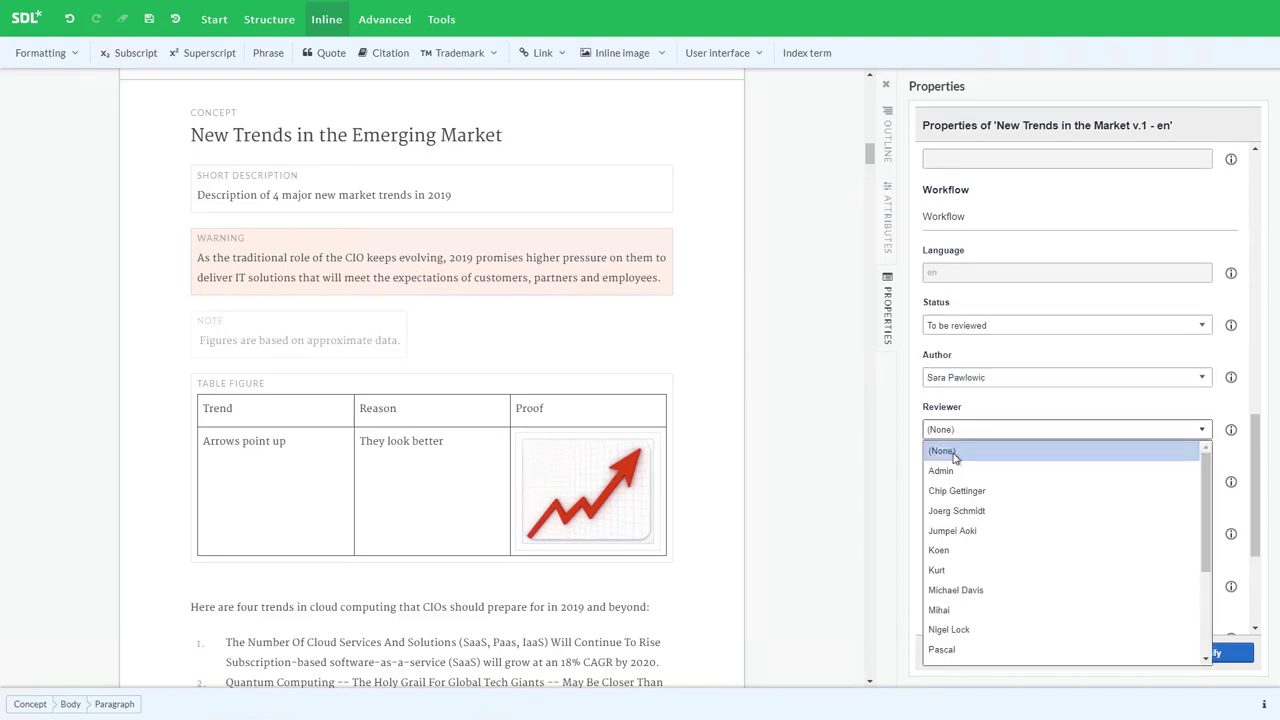
left_click(957, 491)
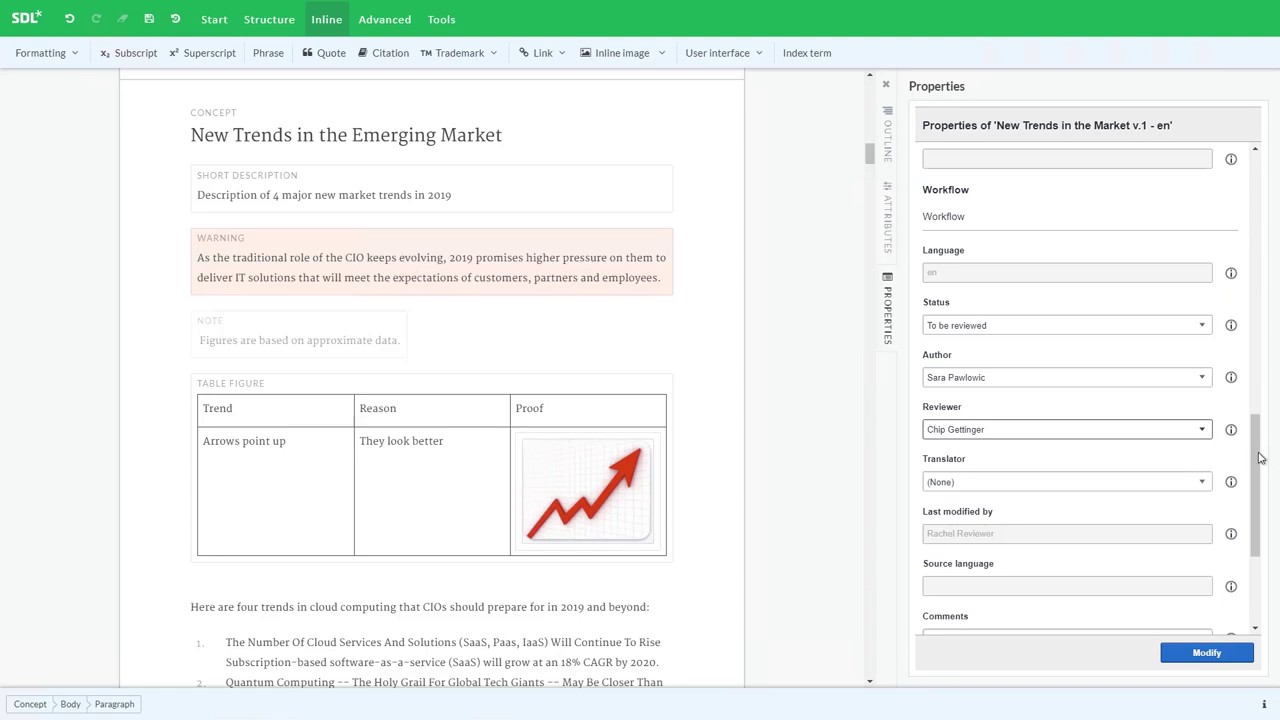
Change the Changes note to 'Imported and updated for Q4 release' and apply the properties
left_click_drag(1259, 457, 1229, 374)
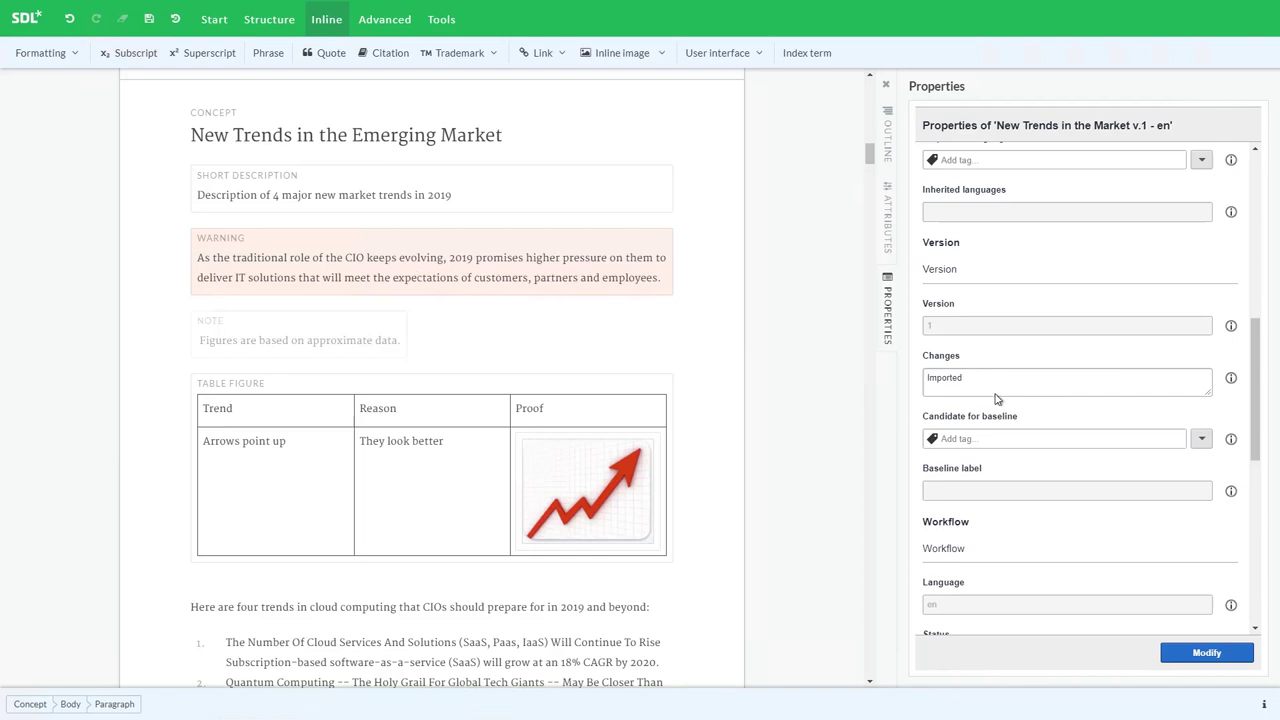
left_click(985, 380)
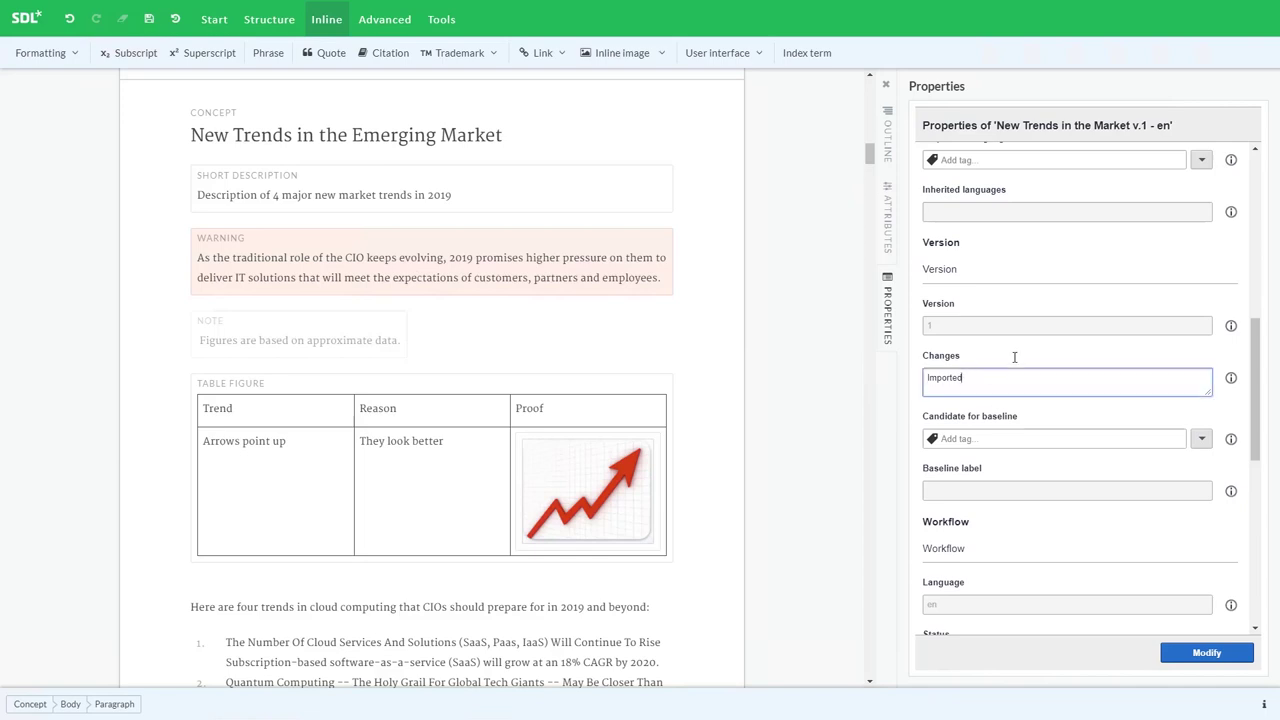
type("and updated for Q4 release")
left_click(1207, 656)
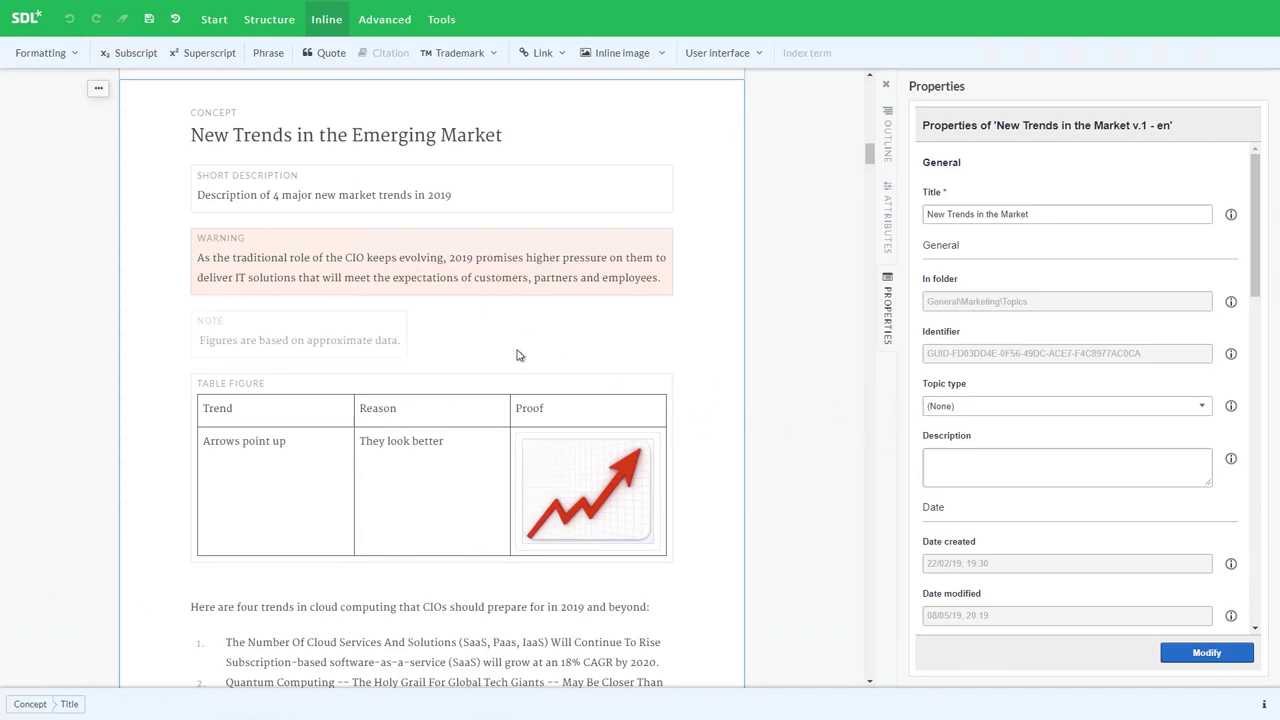
Insert a new topic after New Trends, creating a new module in General > Marketing > Topics
left_click(888, 131)
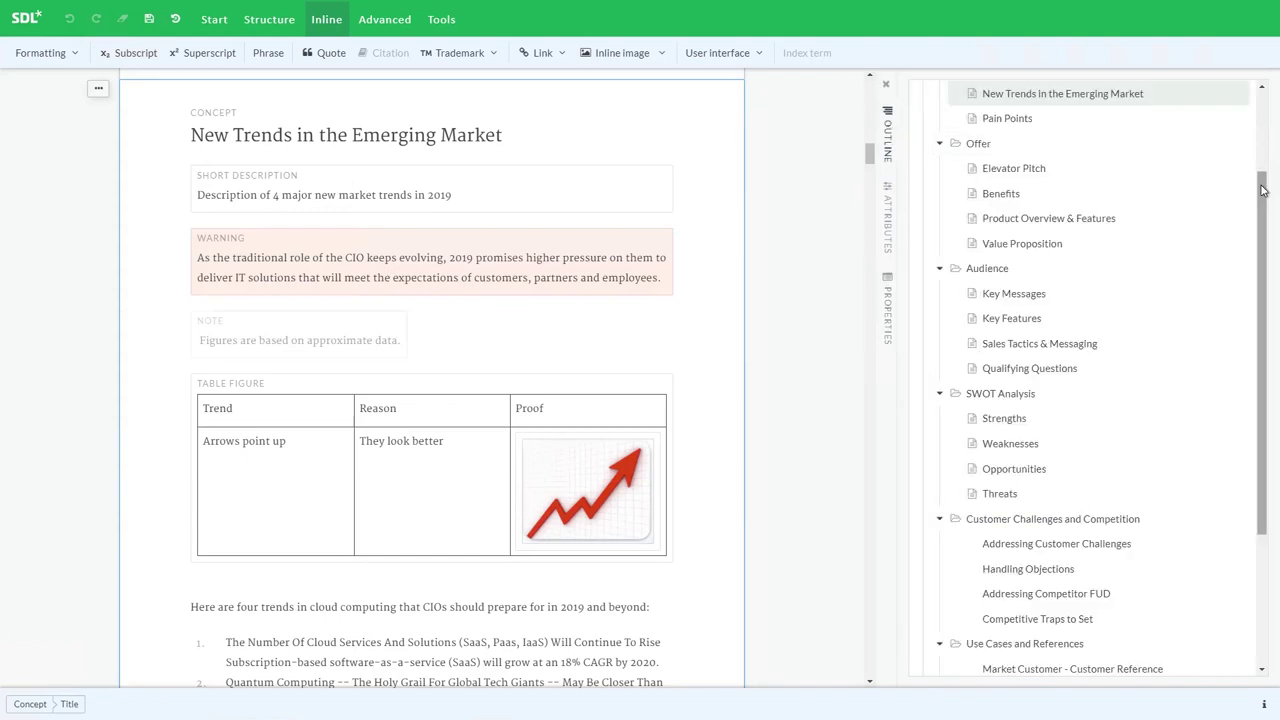
scroll(1262, 190, "up", 3)
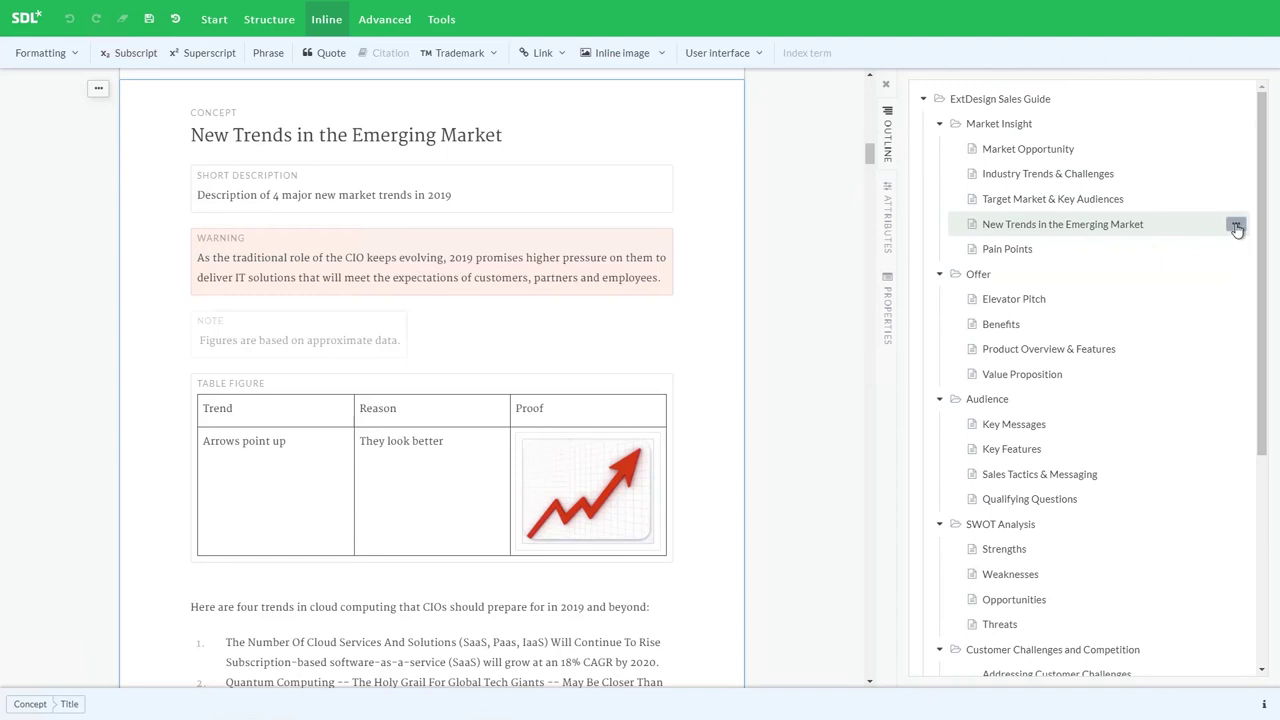
left_click(1237, 226)
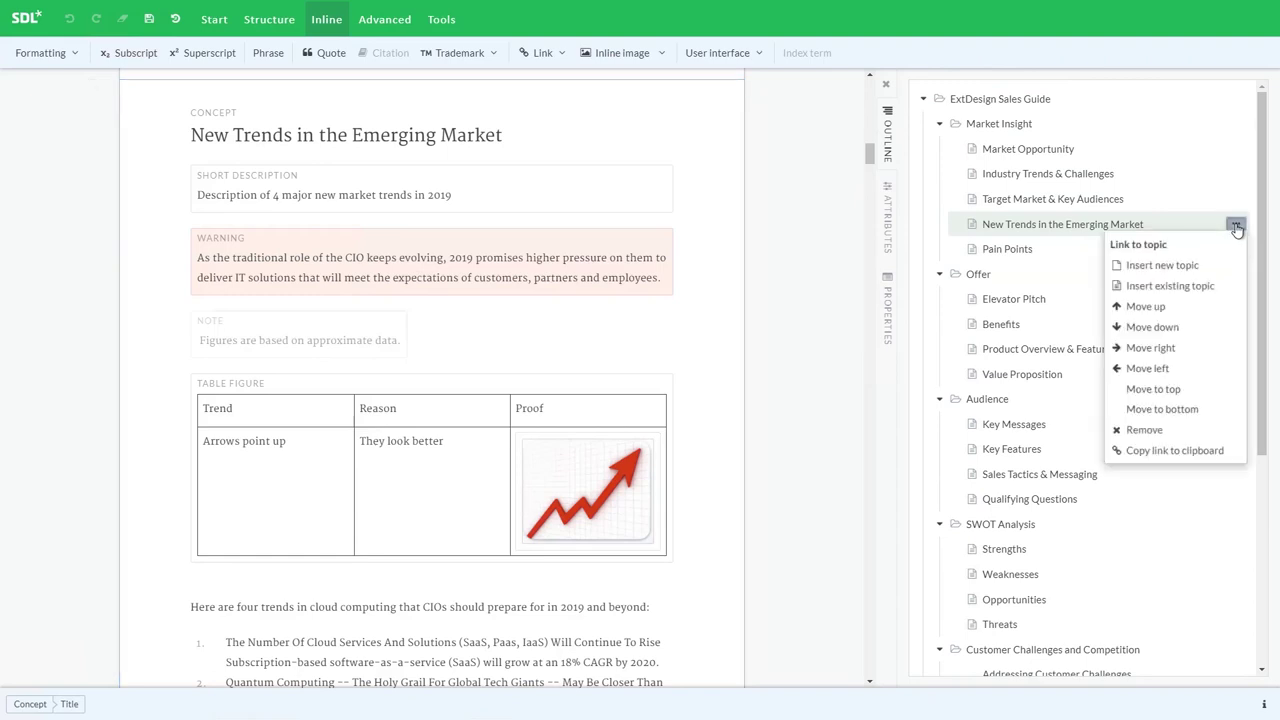
left_click(1174, 268)
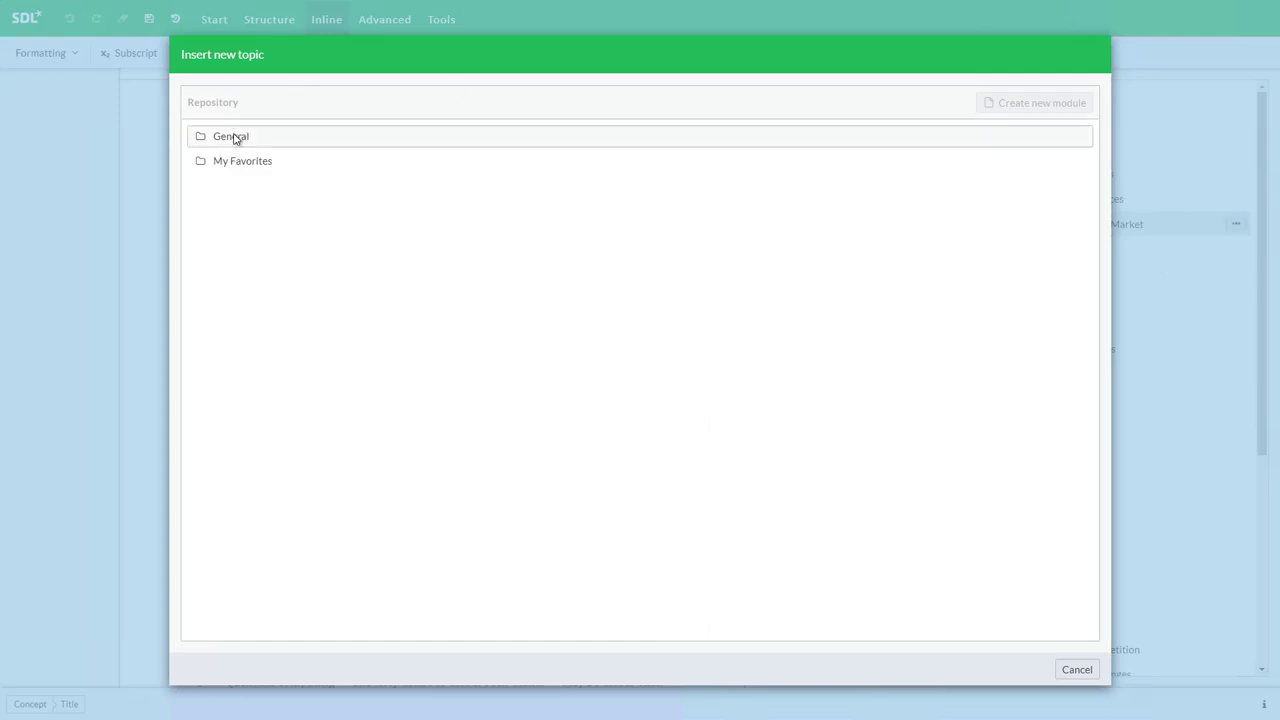
left_click(235, 139)
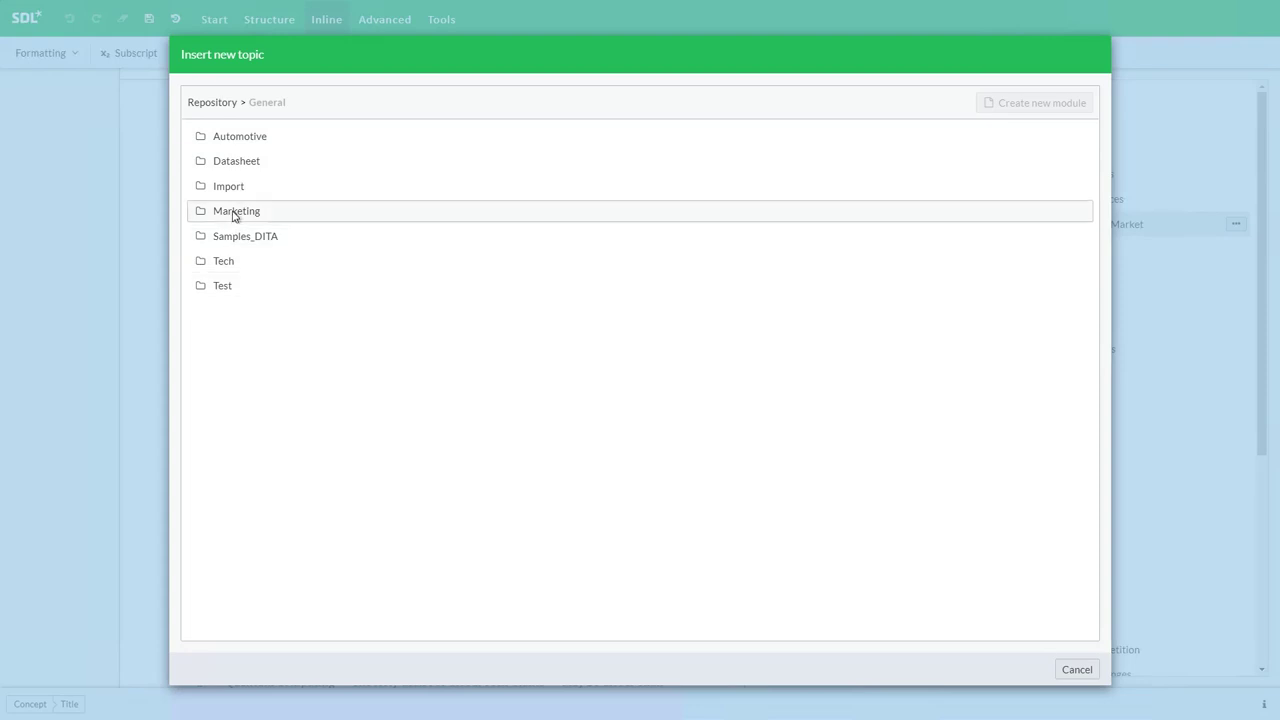
left_click(234, 216)
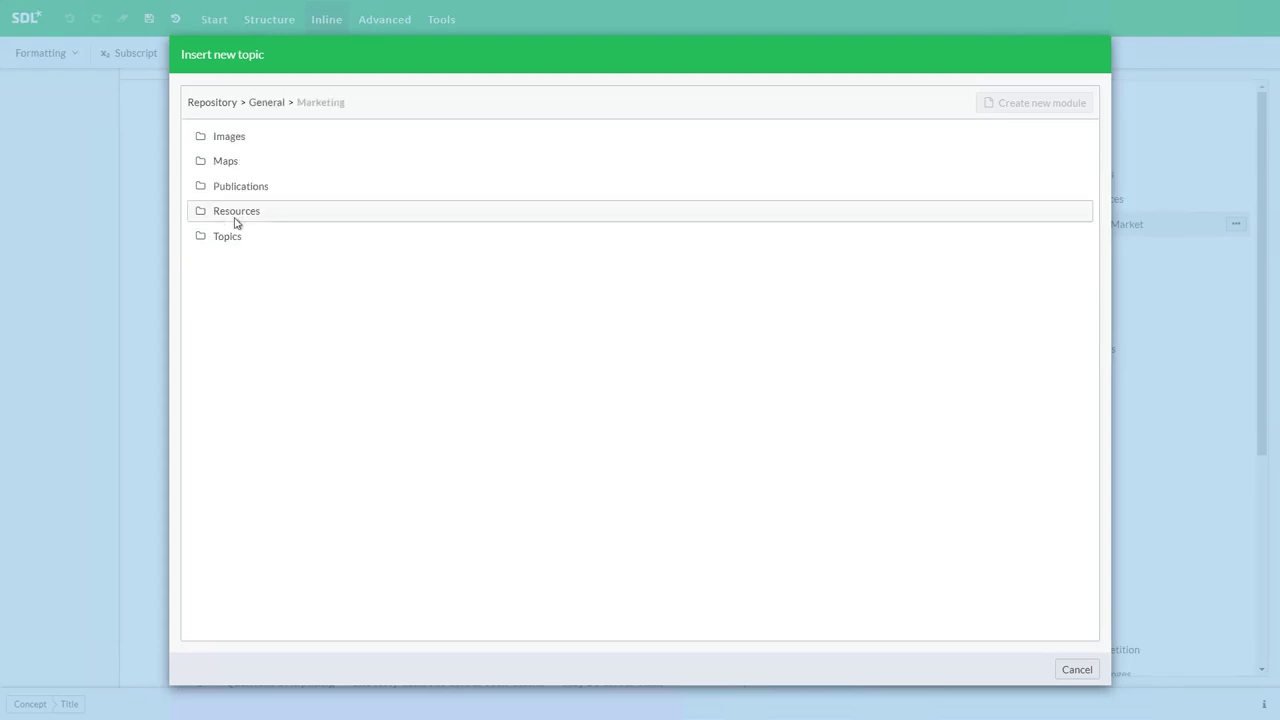
left_click(225, 238)
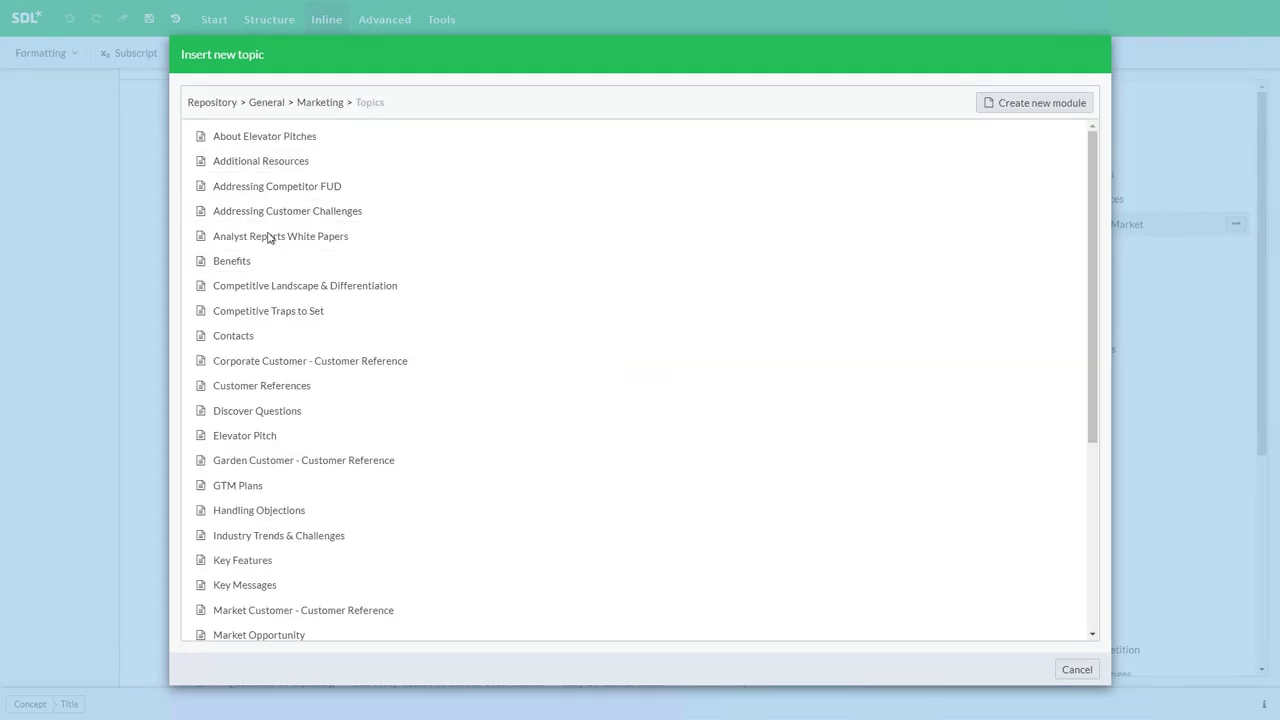
left_click(237, 311)
left_click(1044, 107)
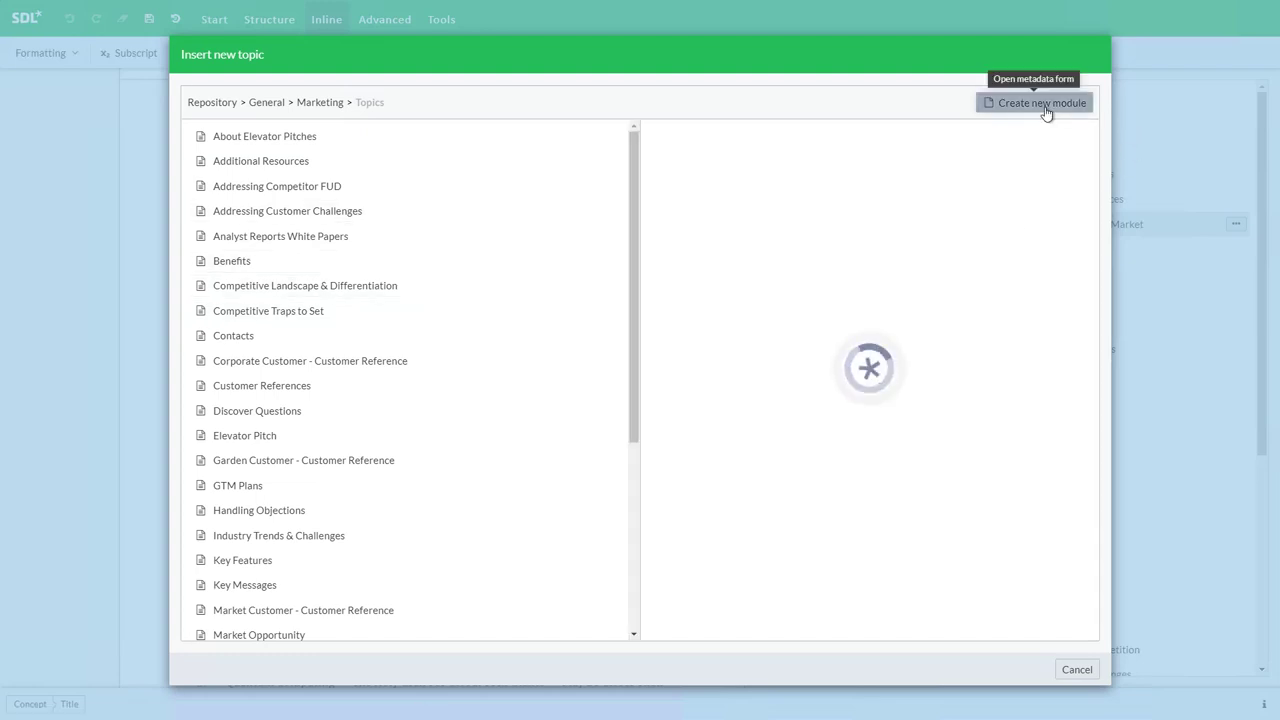
Create a Concept-template topic titled 'Sales Strategy Overview' beneath New Trends
left_click(726, 252)
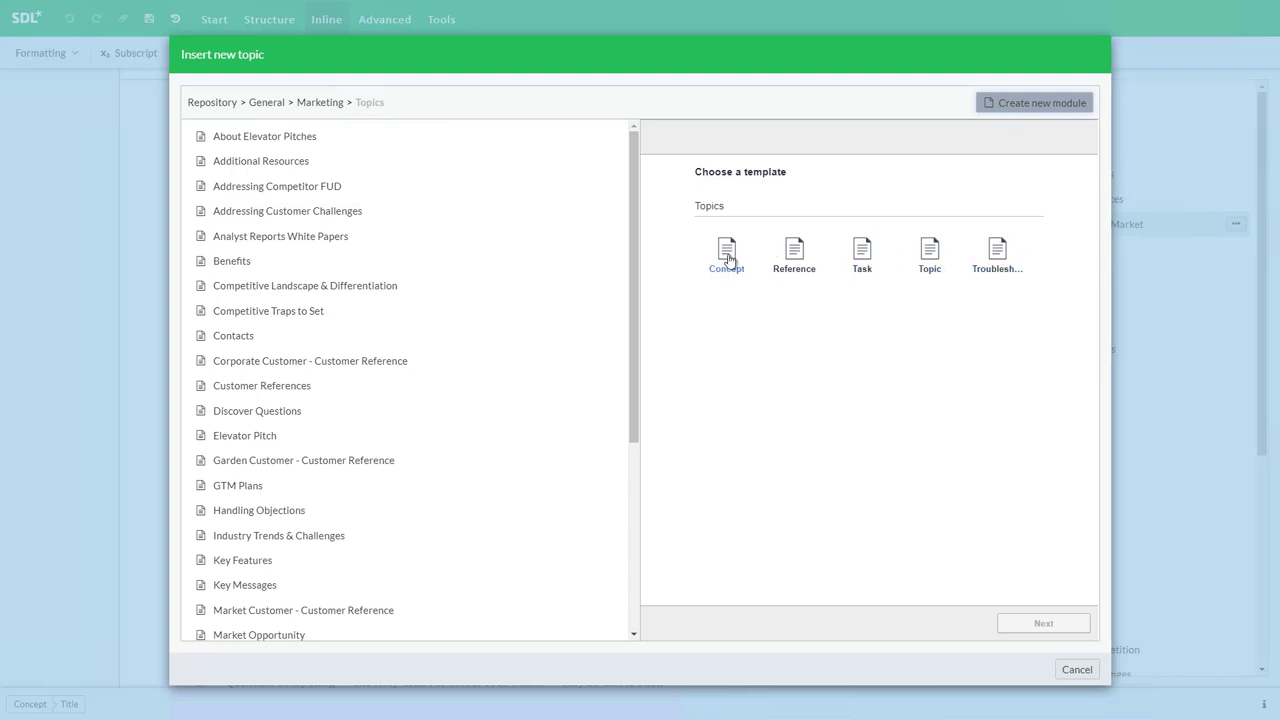
left_click(726, 257)
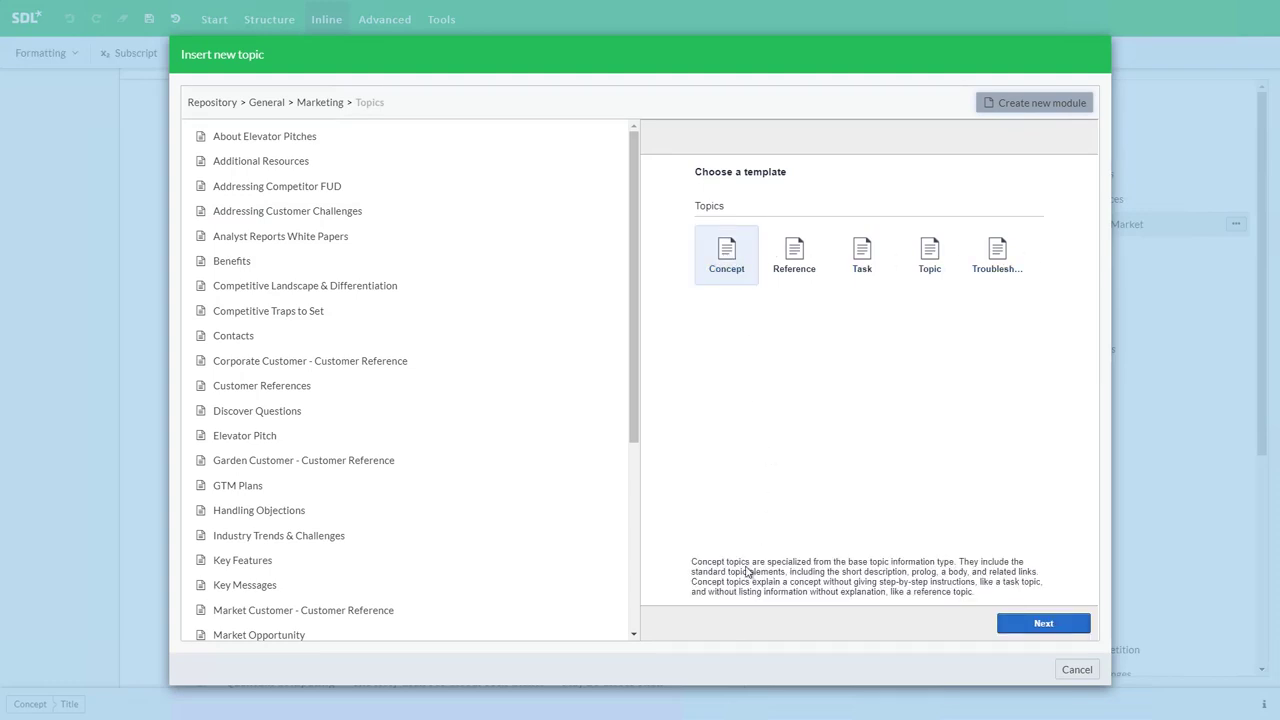
left_click(1010, 626)
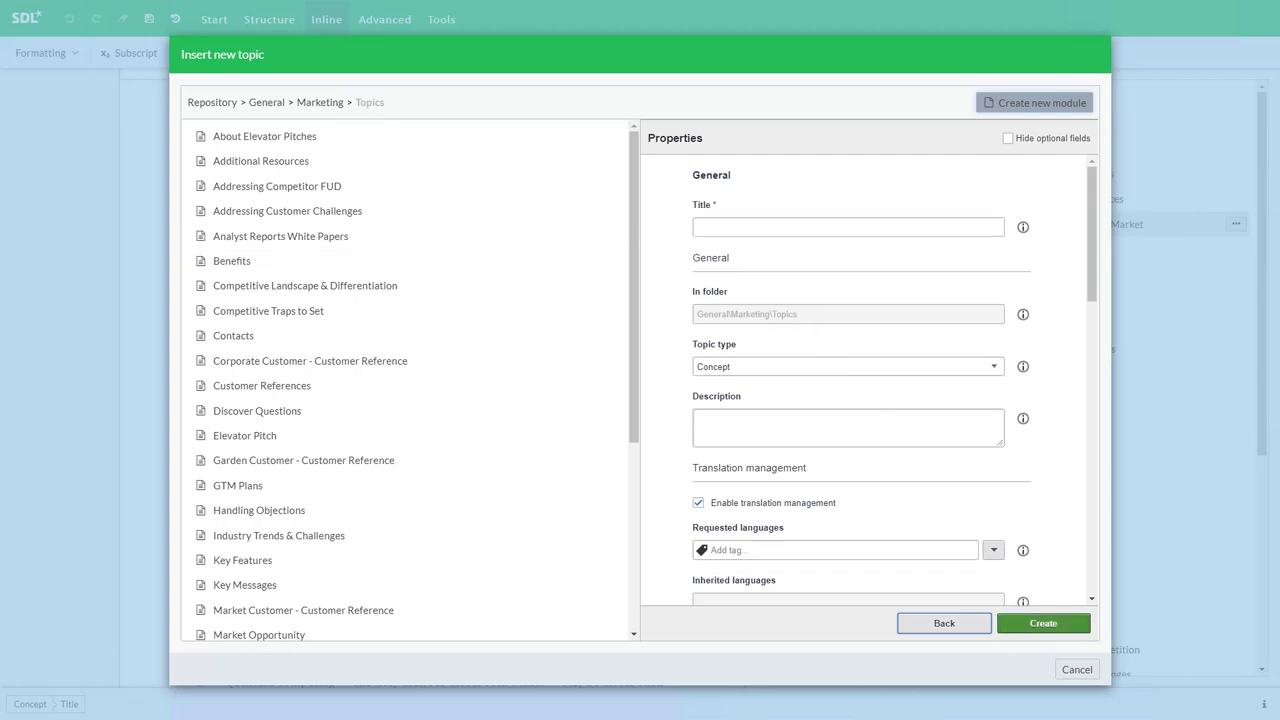
left_click(756, 228)
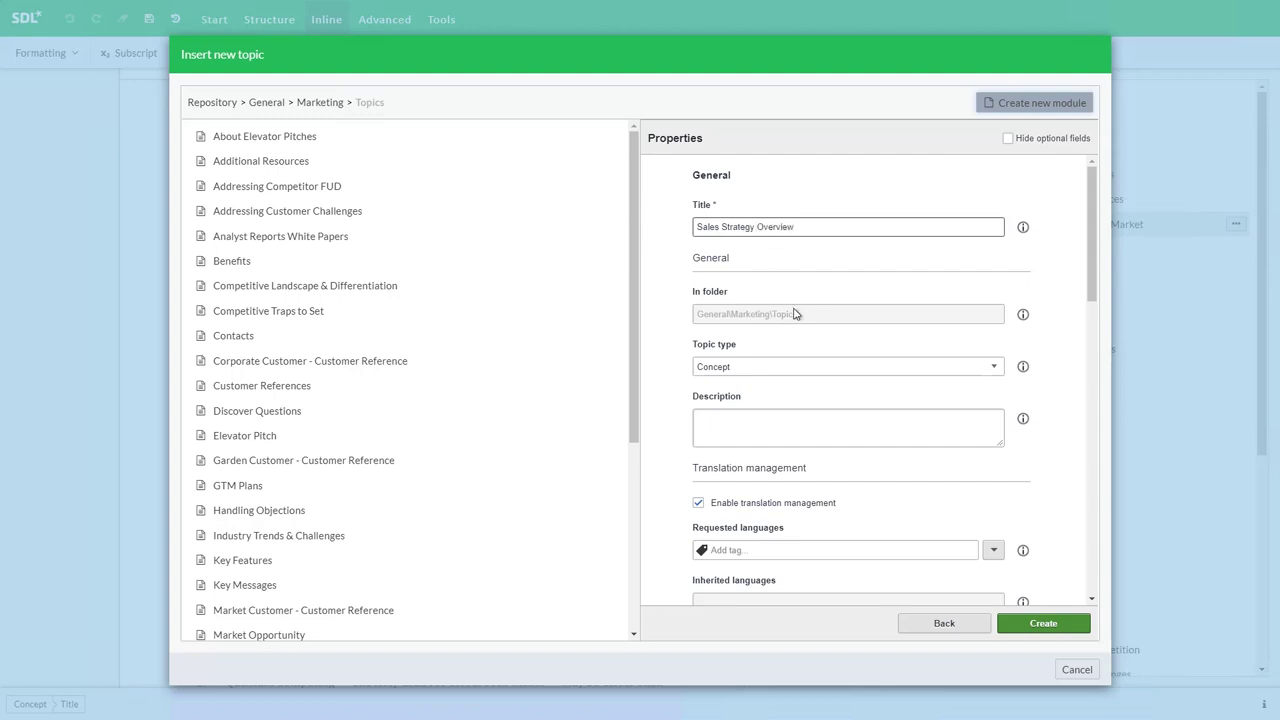
left_click(1043, 625)
left_click(1043, 624)
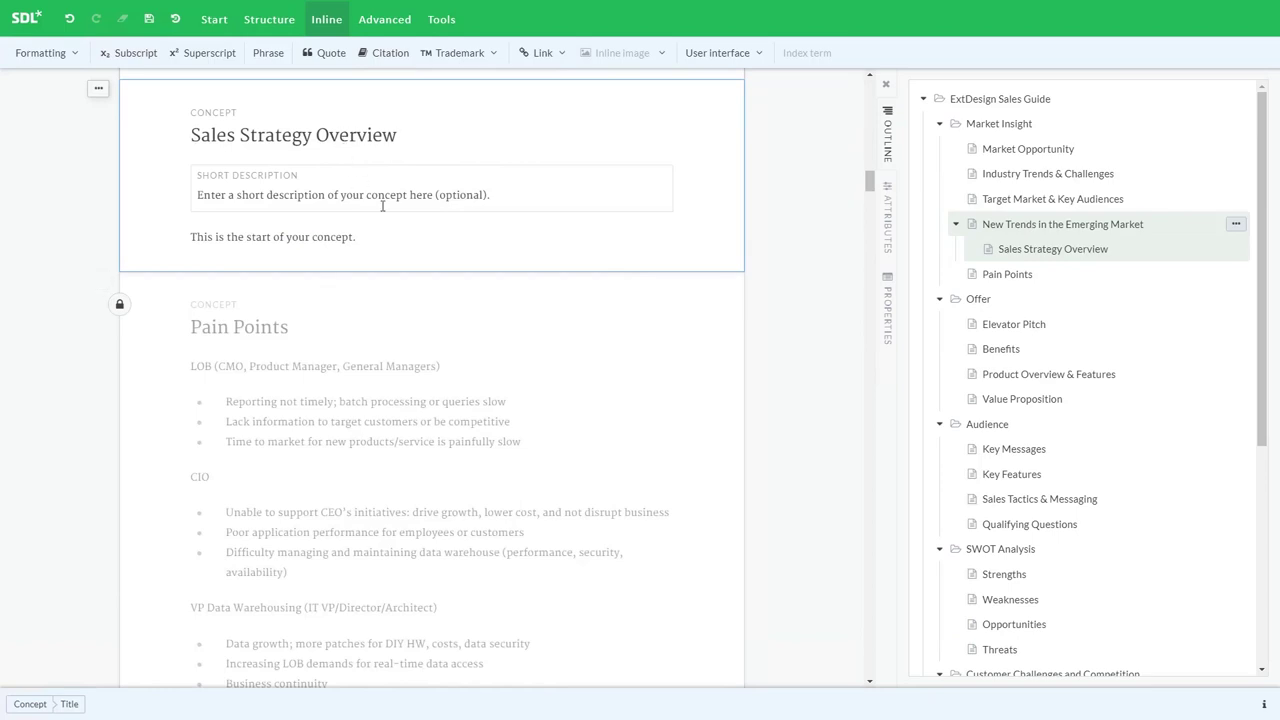
Move Sales Strategy Overview up a level and replace its body with 'Authoring new content as needed.'
scroll(371, 196, "up", 1)
scroll(371, 196, "up", 1)
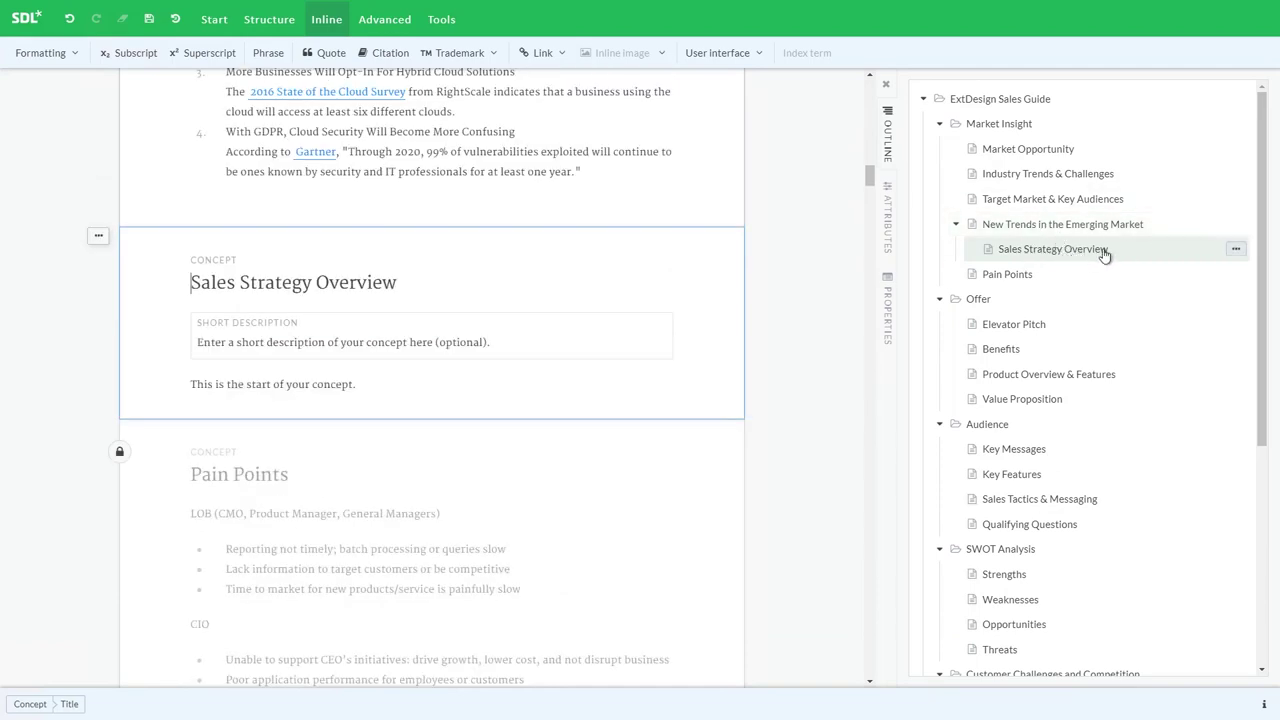
left_click(1236, 249)
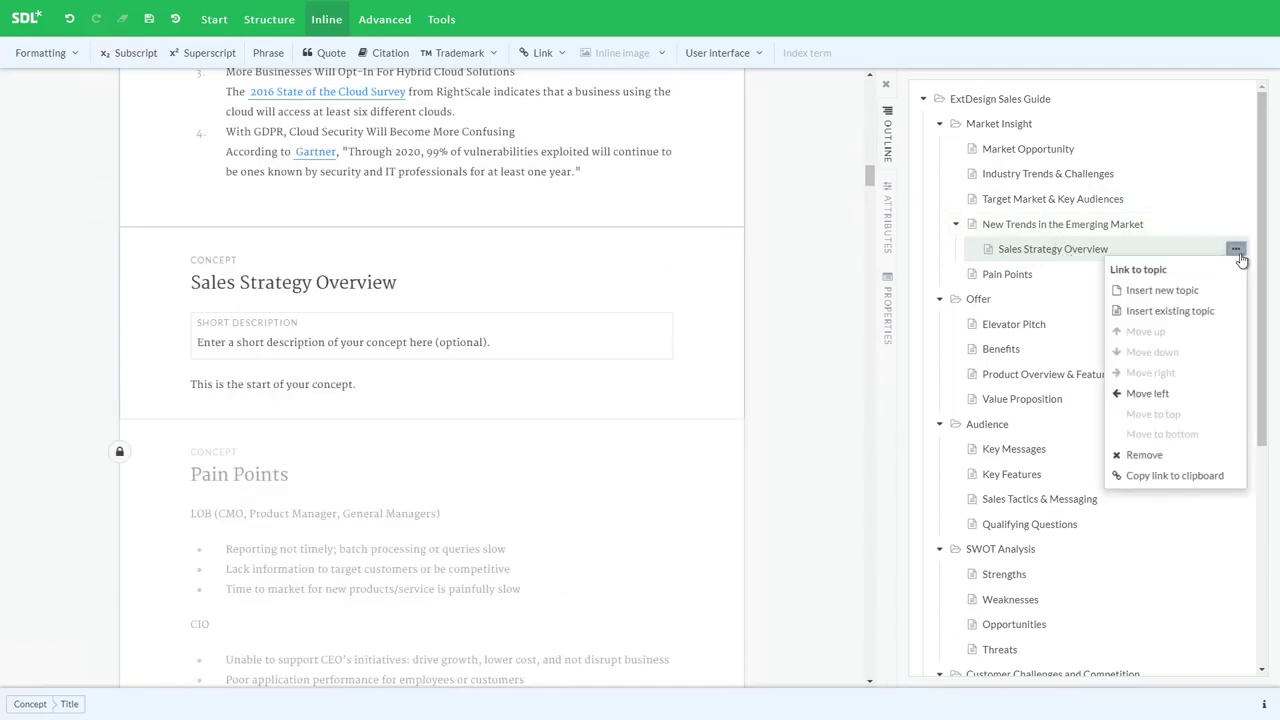
left_click(1139, 377)
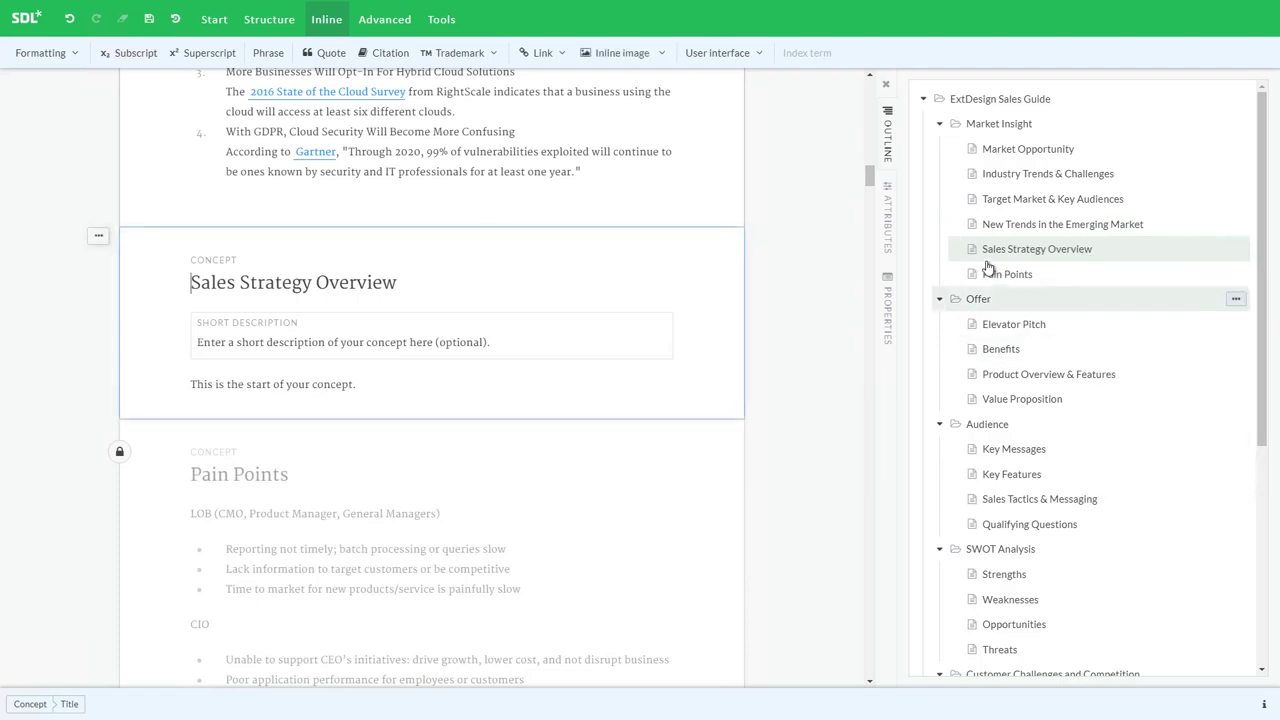
triple_click(265, 384)
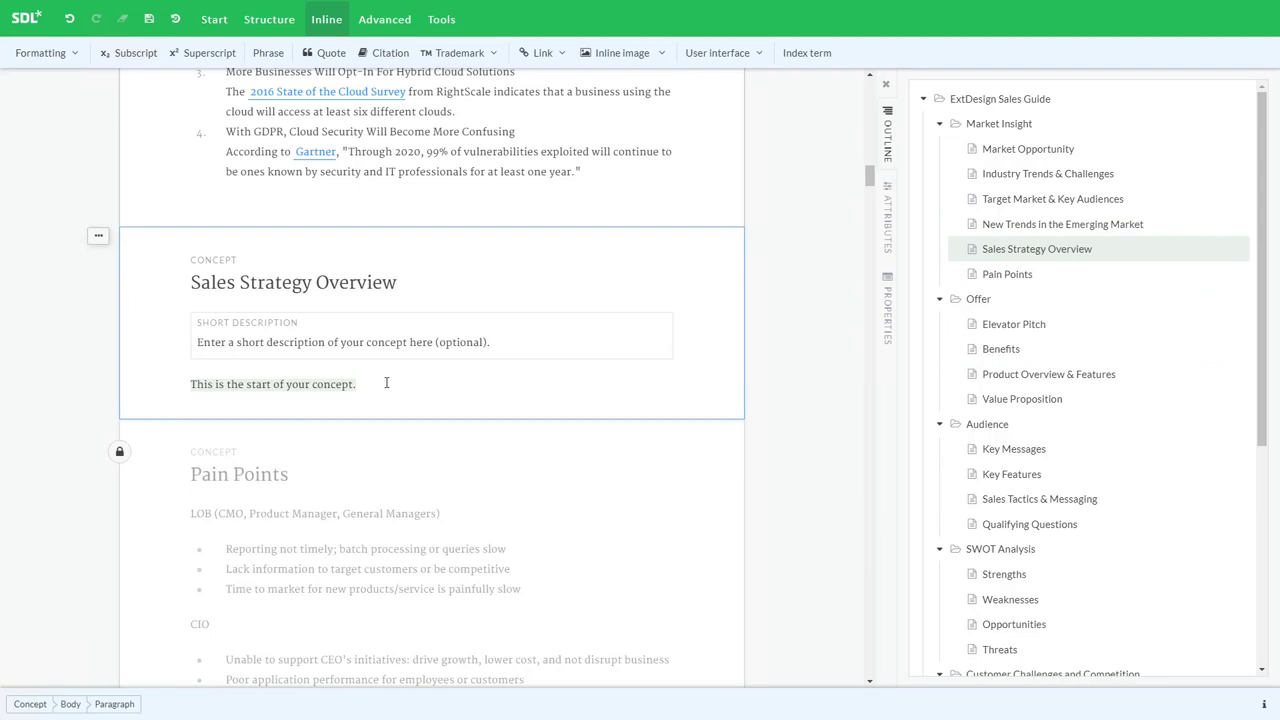
type("Authoring ne")
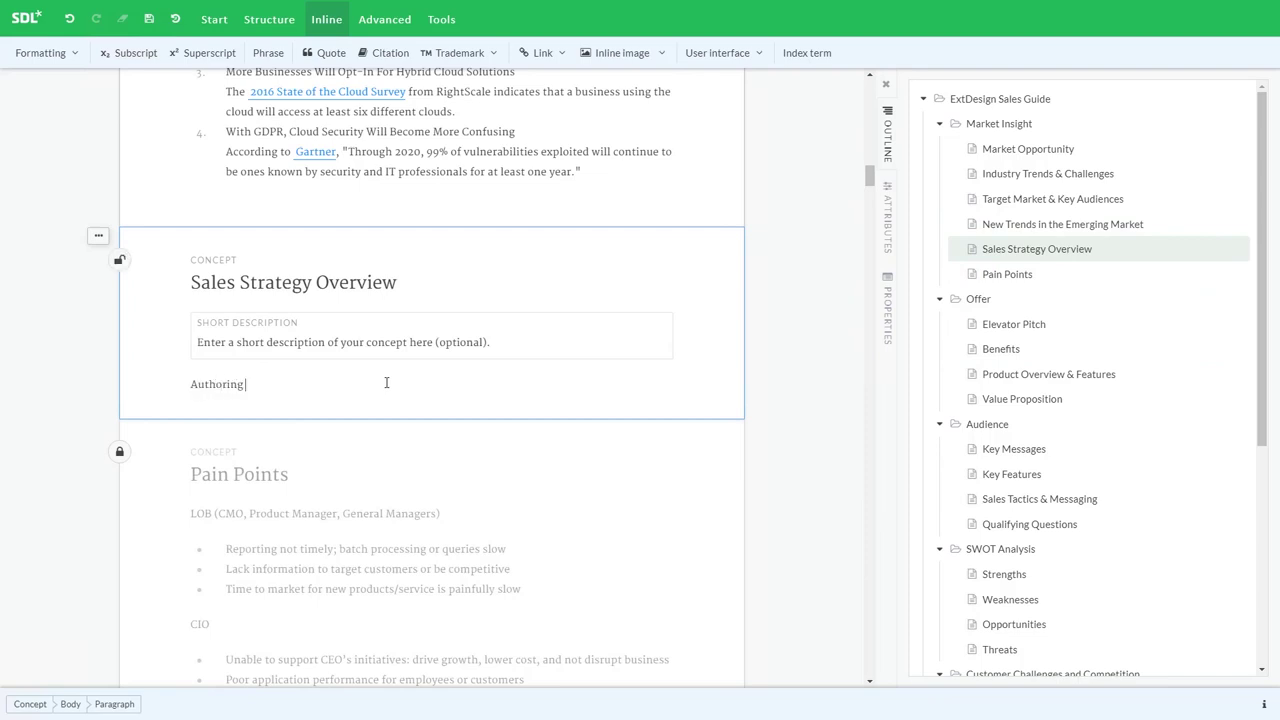
type("w content as needed...")
Save all open documents and scroll the editor back to the top
left_click(149, 21)
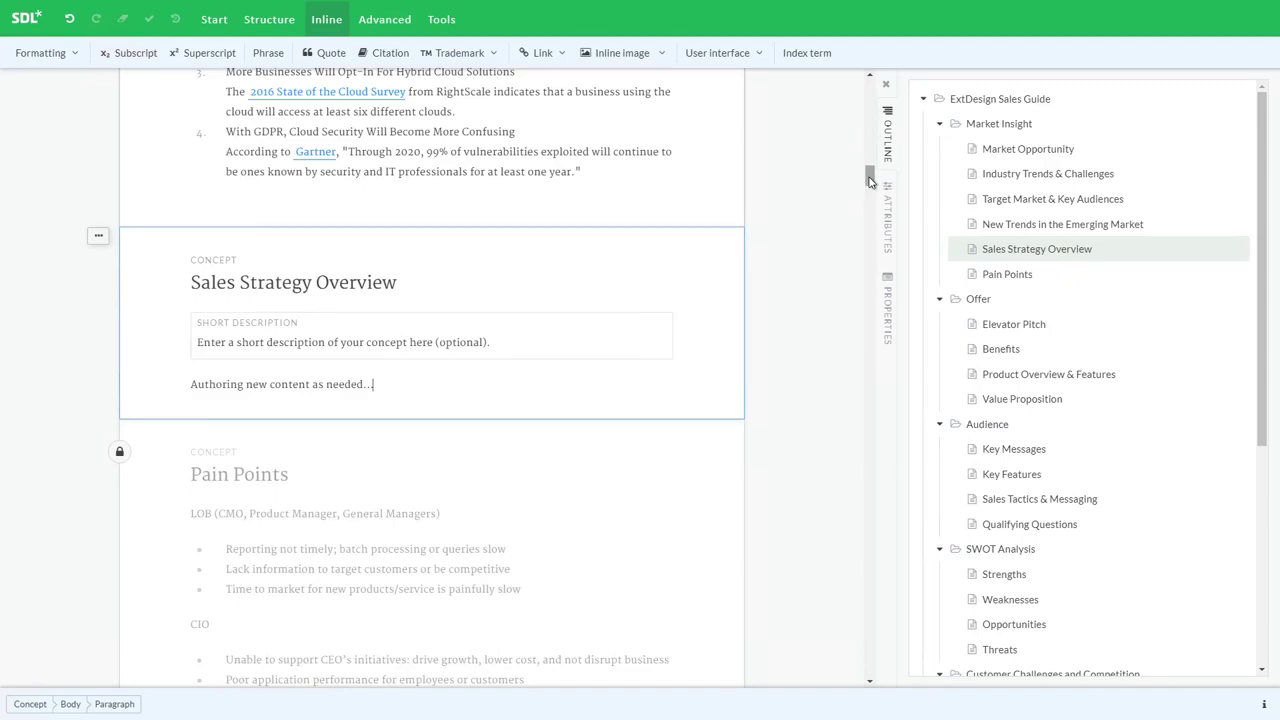
left_click_drag(870, 178, 870, 88)
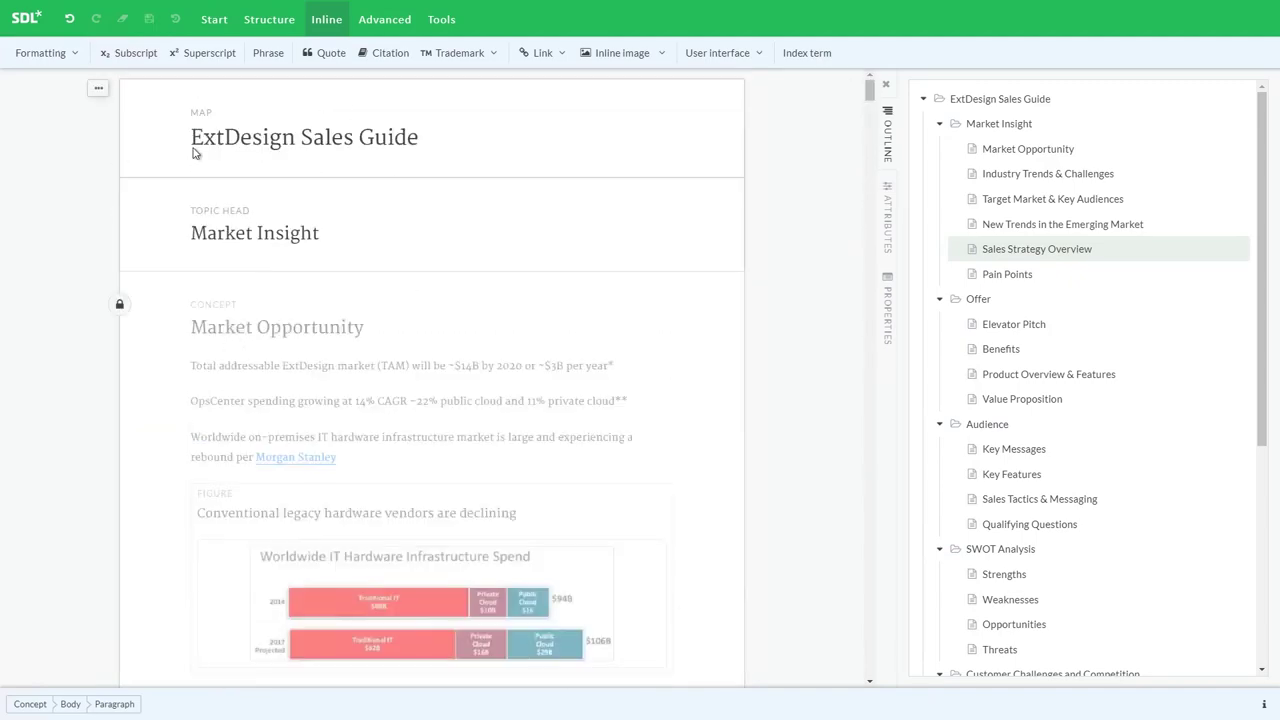